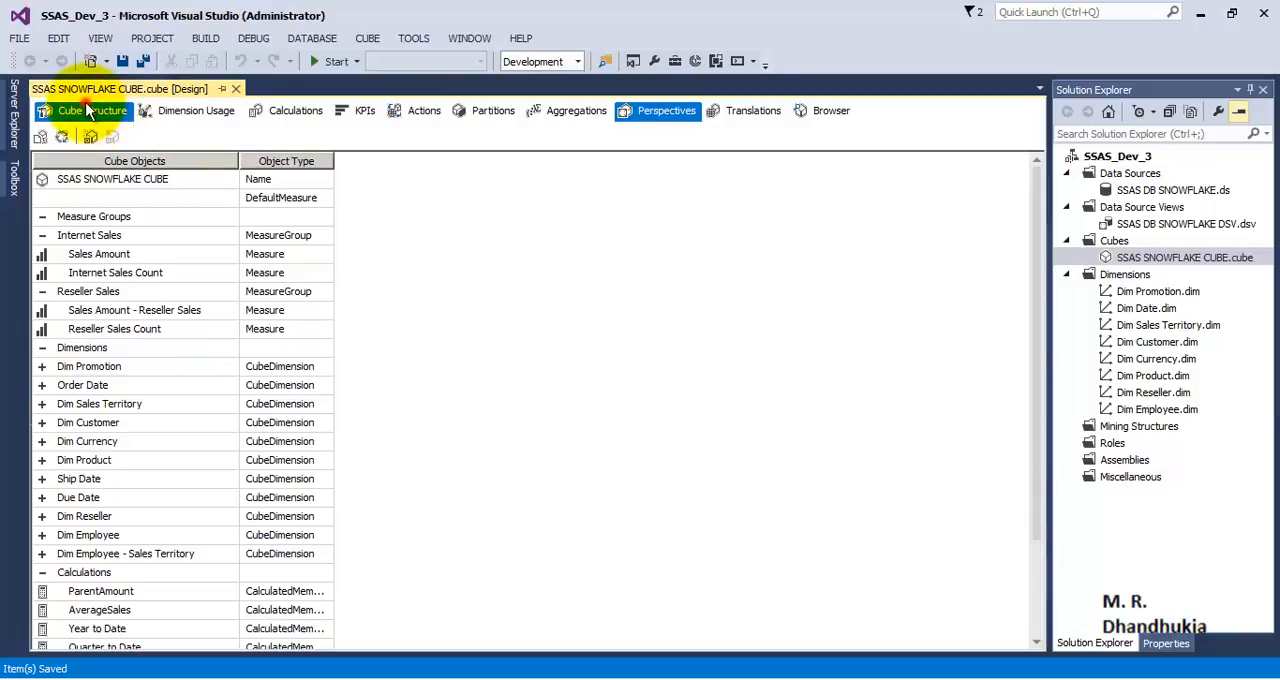
# Step: Browse SSAS SNOWFLAKE CUBE and open it for analysis in a maximized Excel window with data connections enabled
pyautogui.moveTo(1033, 221)
pyautogui.mouseDown()
pyautogui.moveTo(1063, 243)
pyautogui.moveTo(1071, 508)
pyautogui.moveTo(1032, 203)
pyautogui.mouseUp()
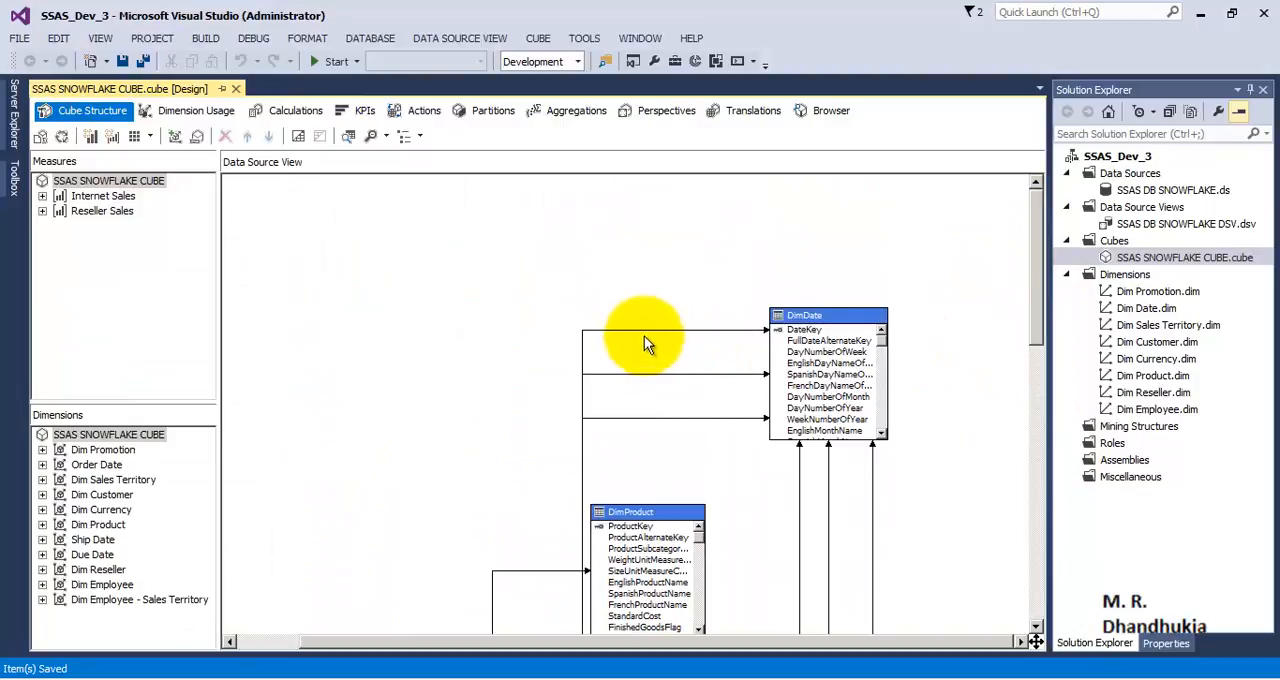
pyautogui.click(831, 111)
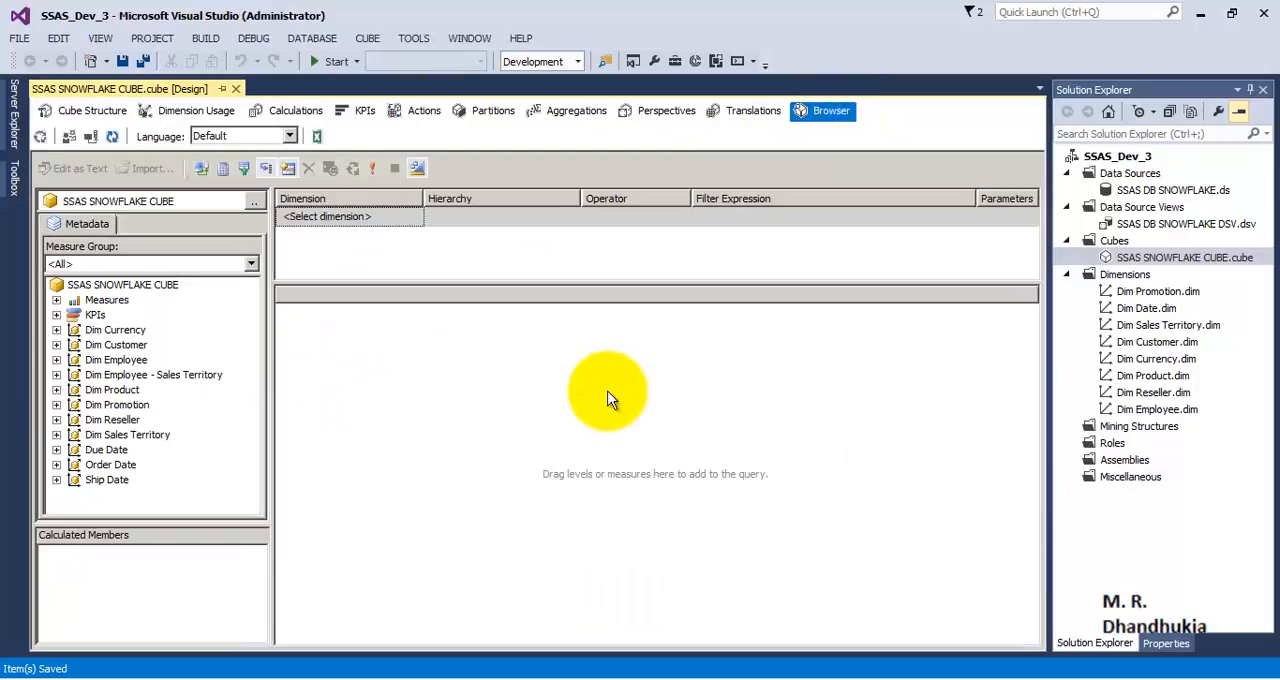
pyautogui.click(89, 137)
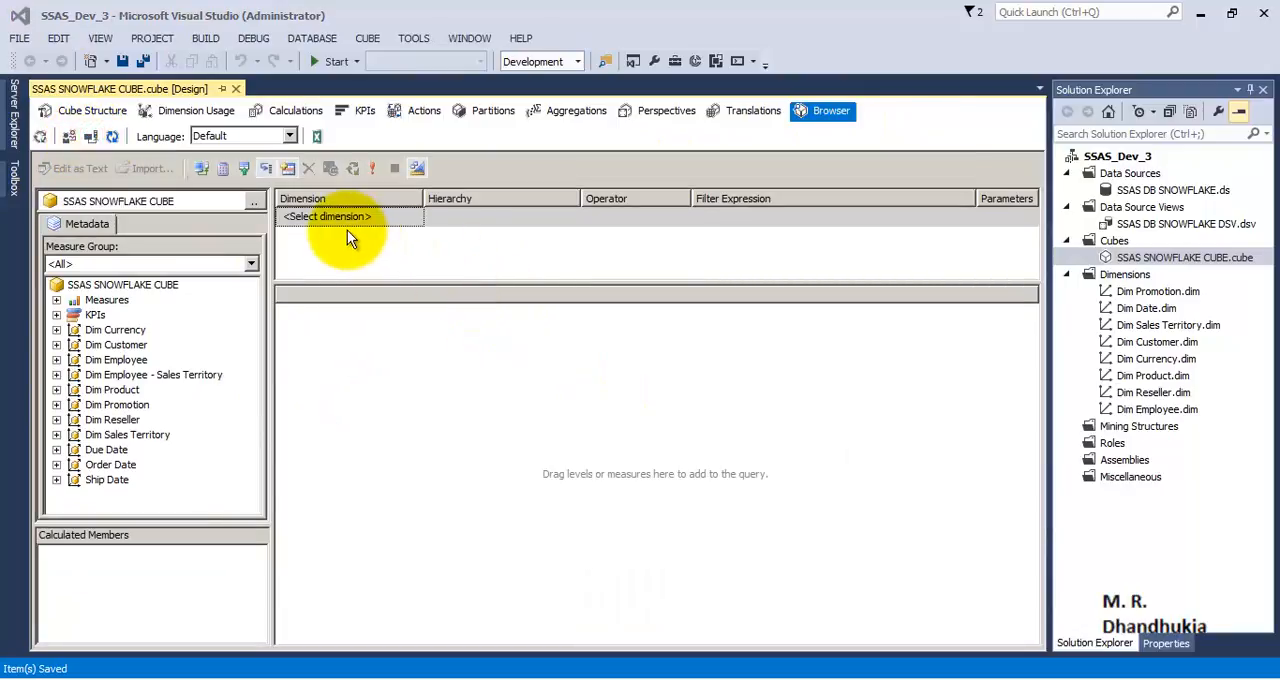
pyautogui.click(316, 137)
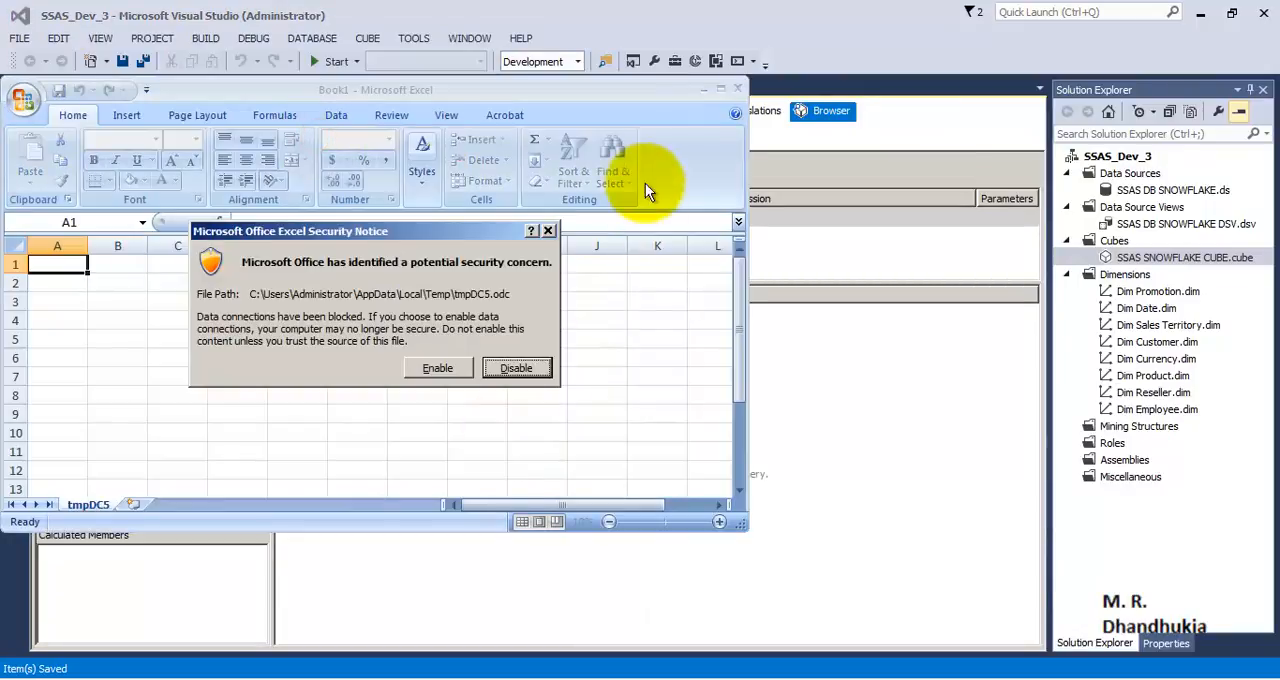
pyautogui.click(440, 370)
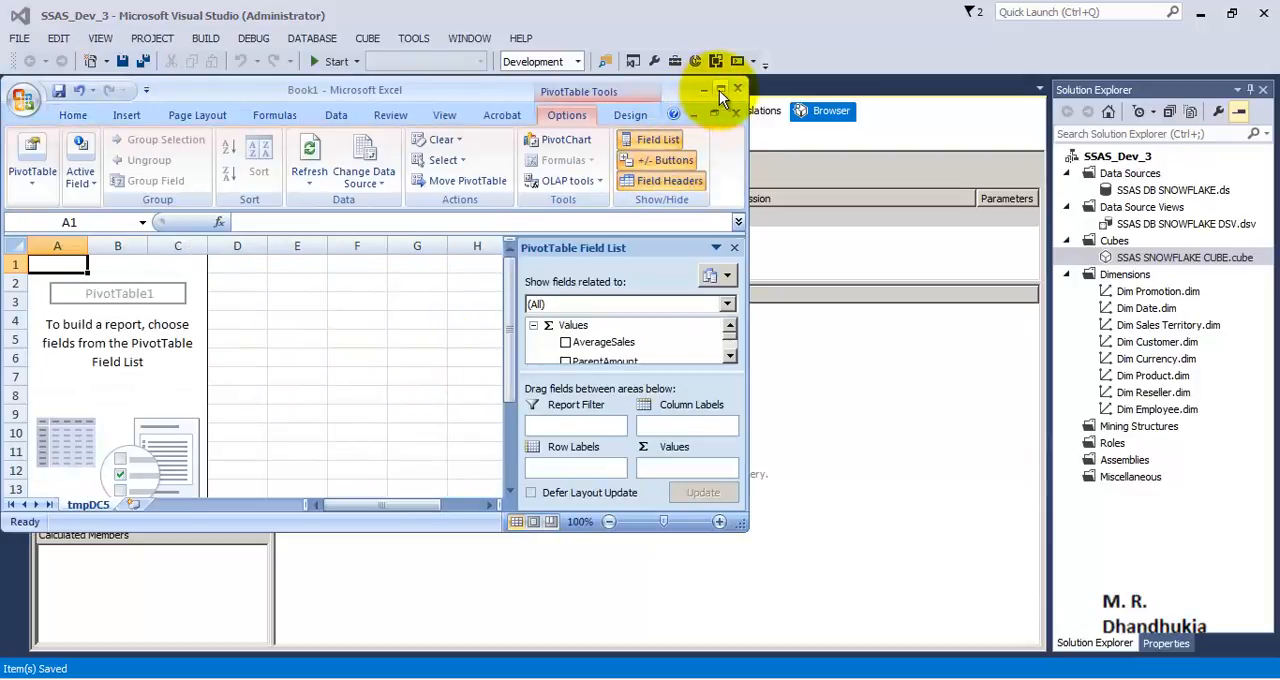
pyautogui.click(719, 90)
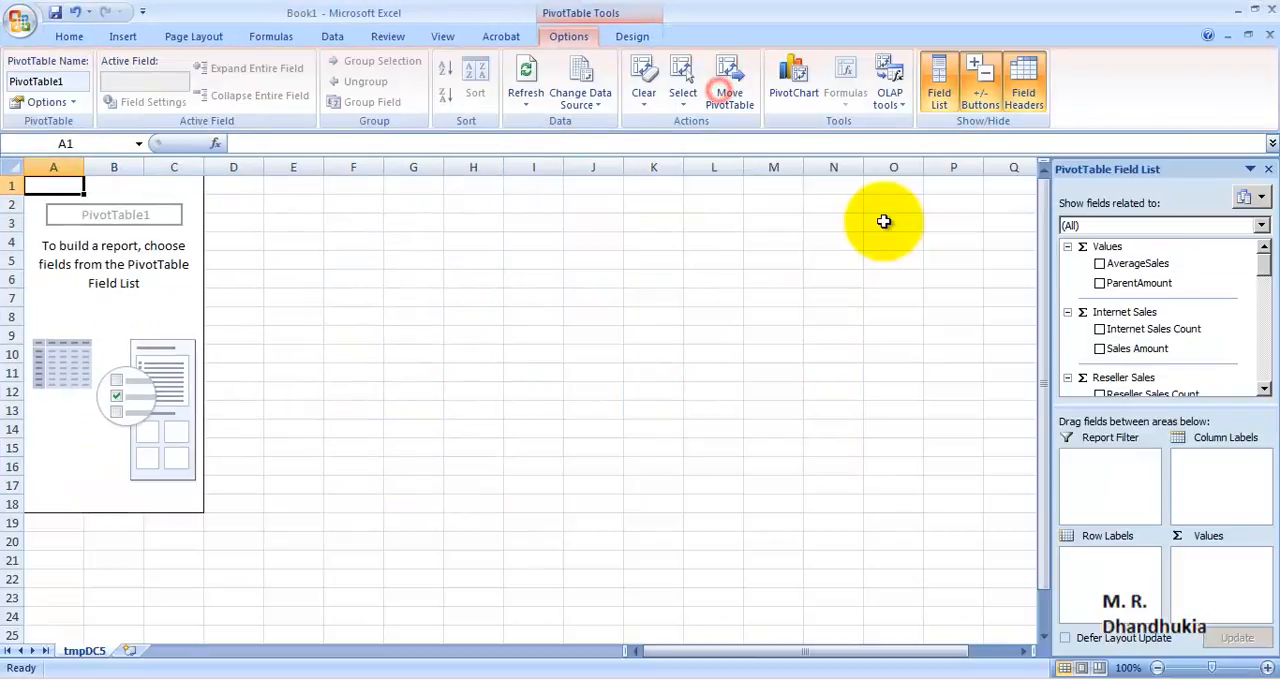
# Step: Add Internet Sales Count and Reseller Sales Count as the PivotTable's values, leaving AverageSales out
pyautogui.click(1100, 265)
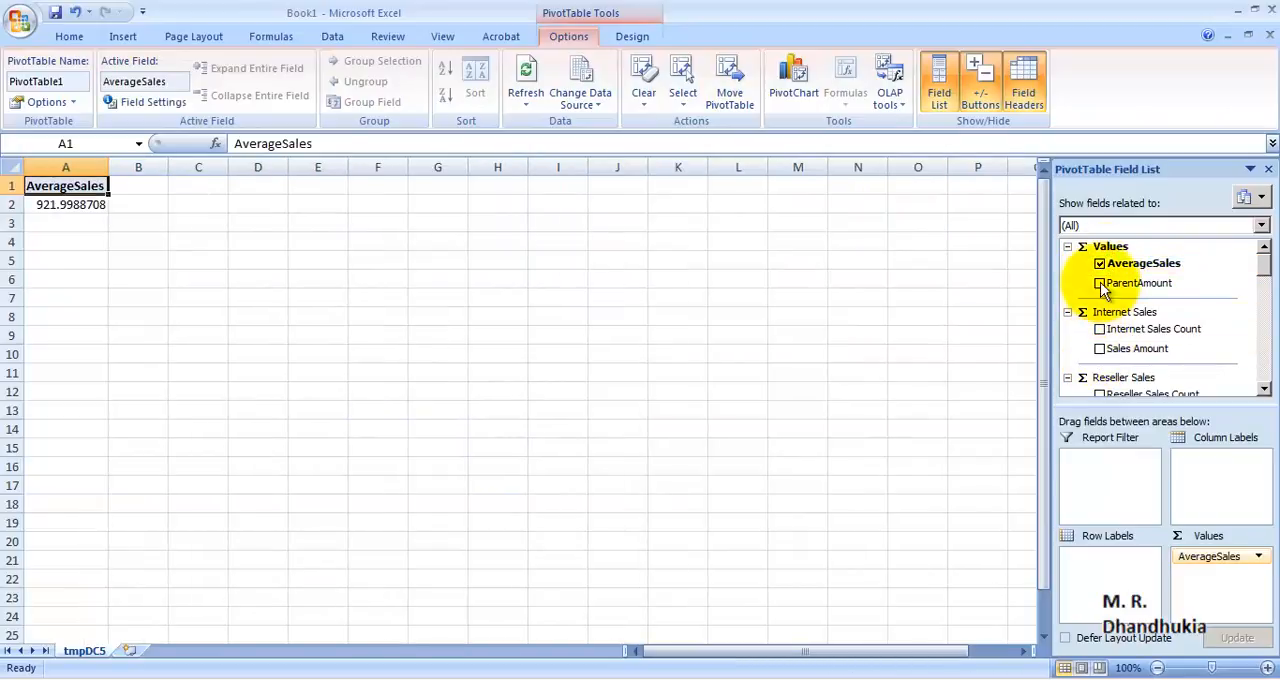
pyautogui.click(1101, 264)
pyautogui.moveTo(1265, 255); pyautogui.dragTo(1265, 266)
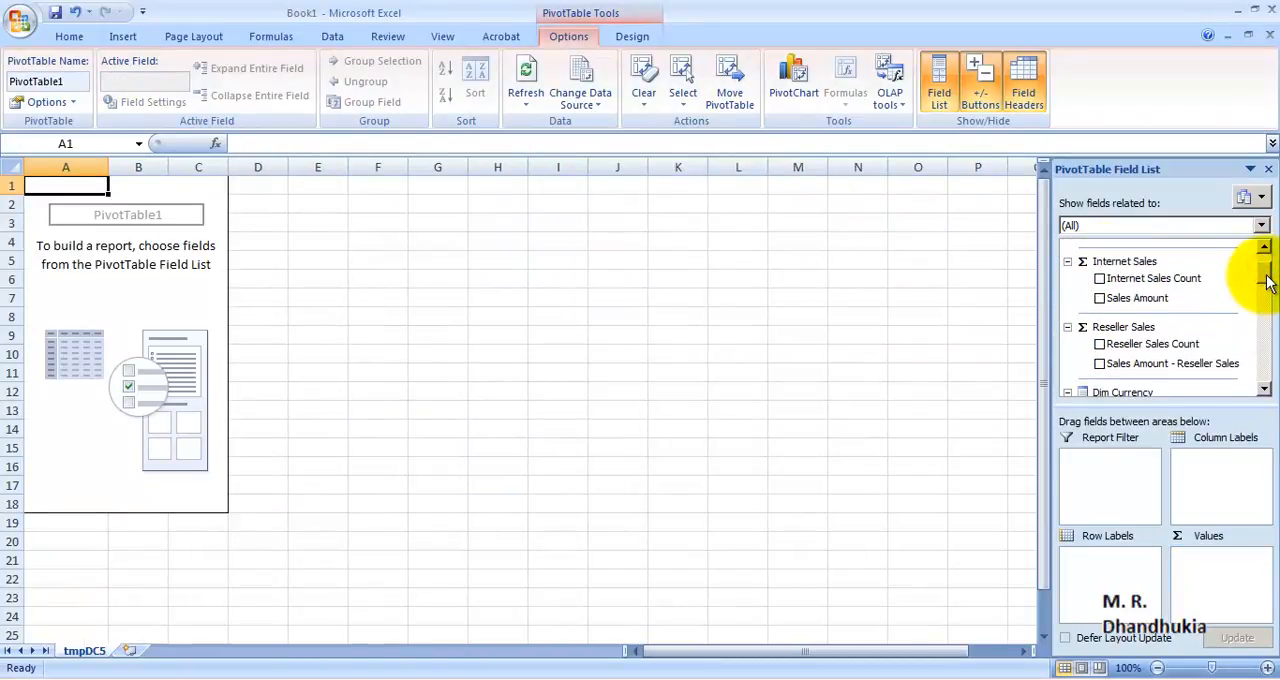
pyautogui.click(1100, 279)
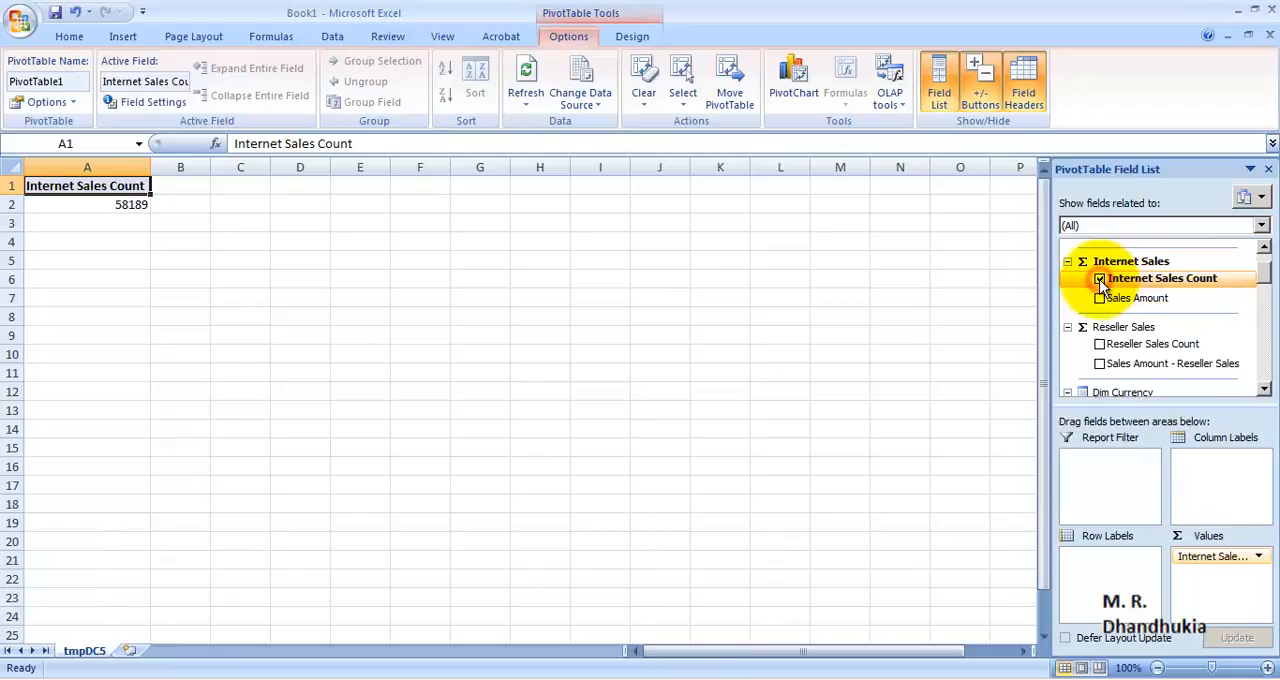
pyautogui.click(1101, 344)
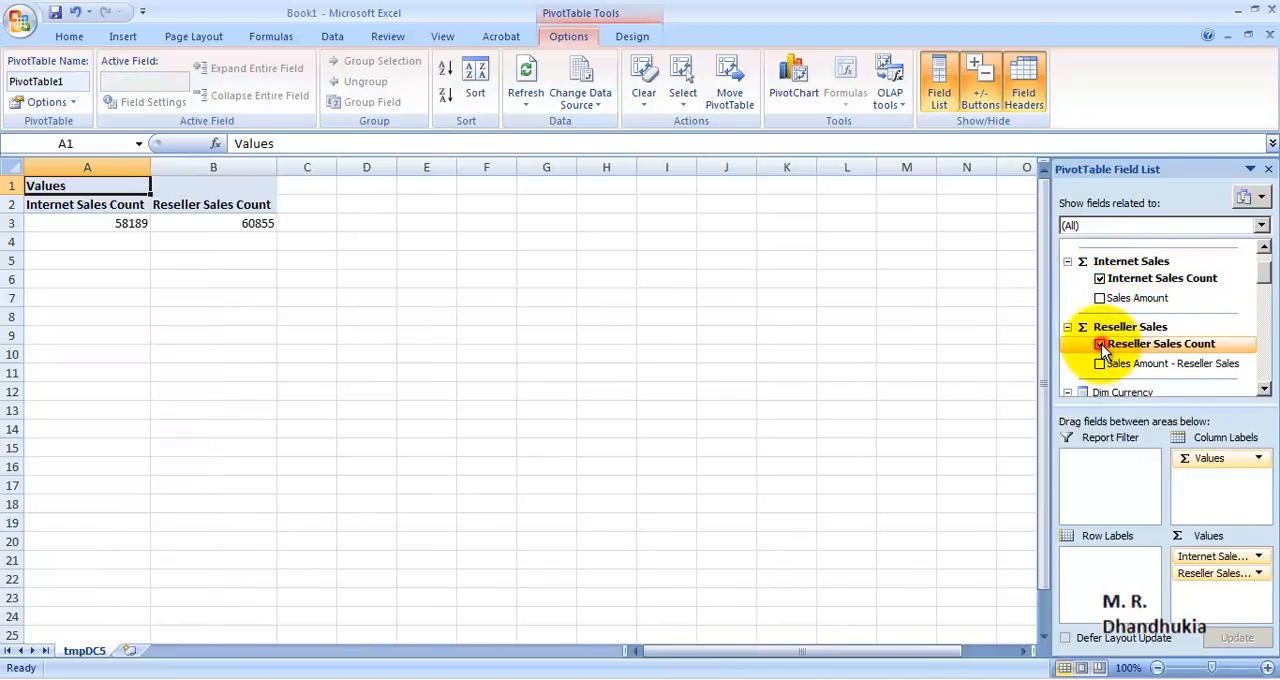
# Step: Break down both sales counts by the Order Date Calendar Year, placed in the row labels
pyautogui.scroll(-5, 1189, 350)
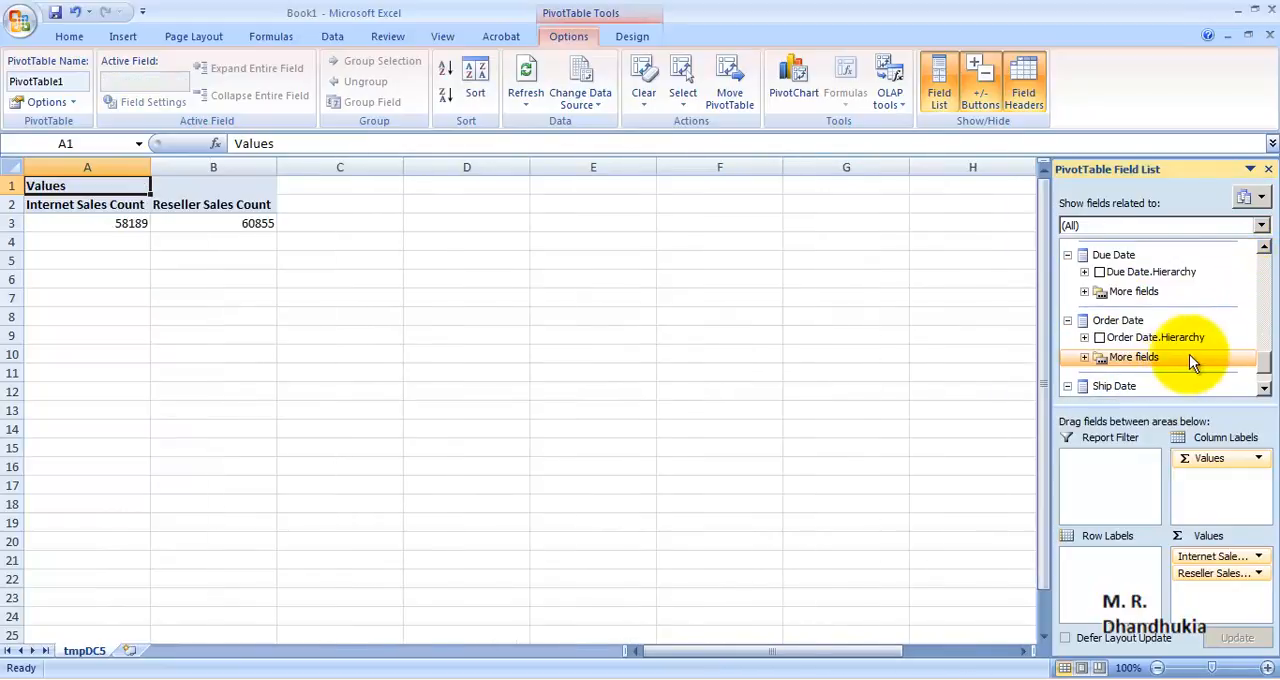
pyautogui.click(1083, 352)
pyautogui.scroll(-2, 1227, 370)
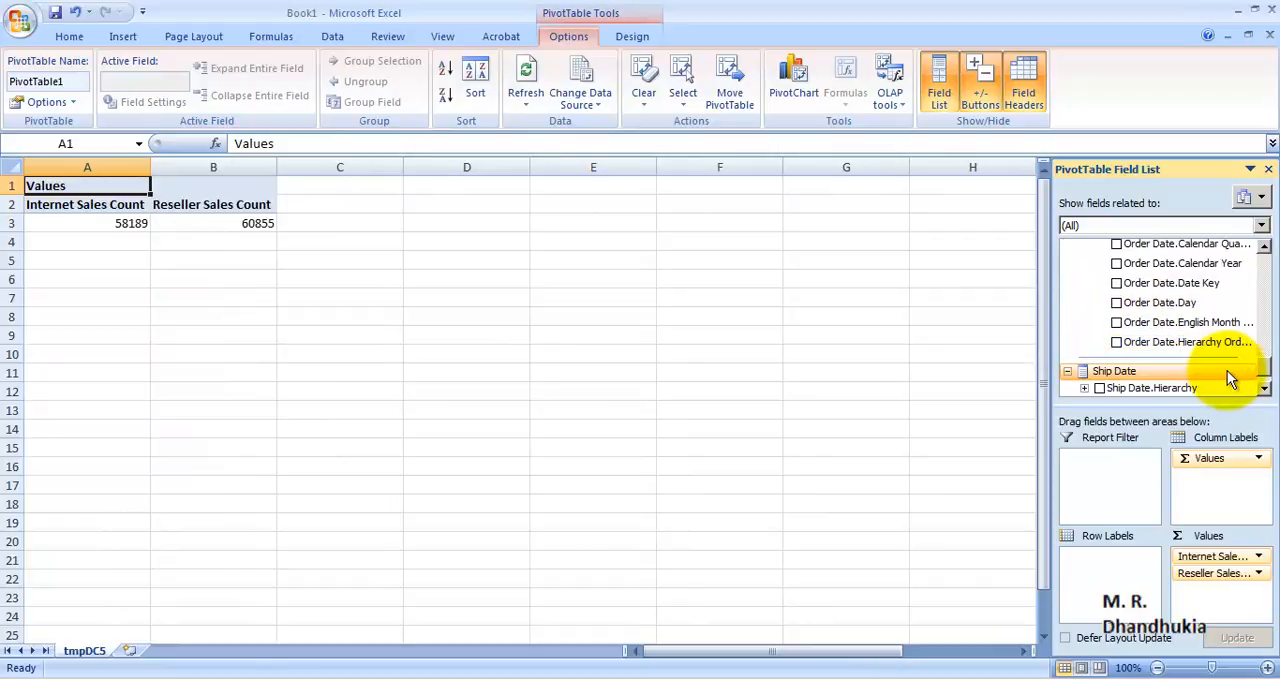
pyautogui.click(1117, 264)
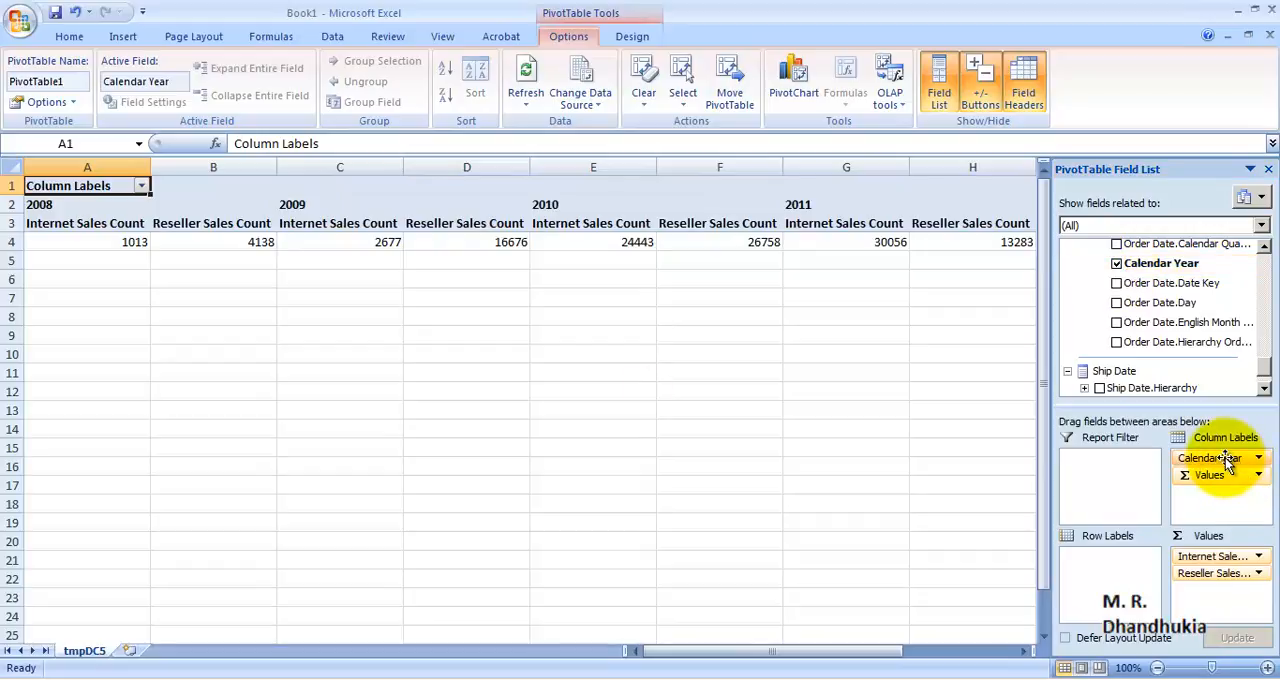
pyautogui.moveTo(1227, 459); pyautogui.dragTo(1131, 565)
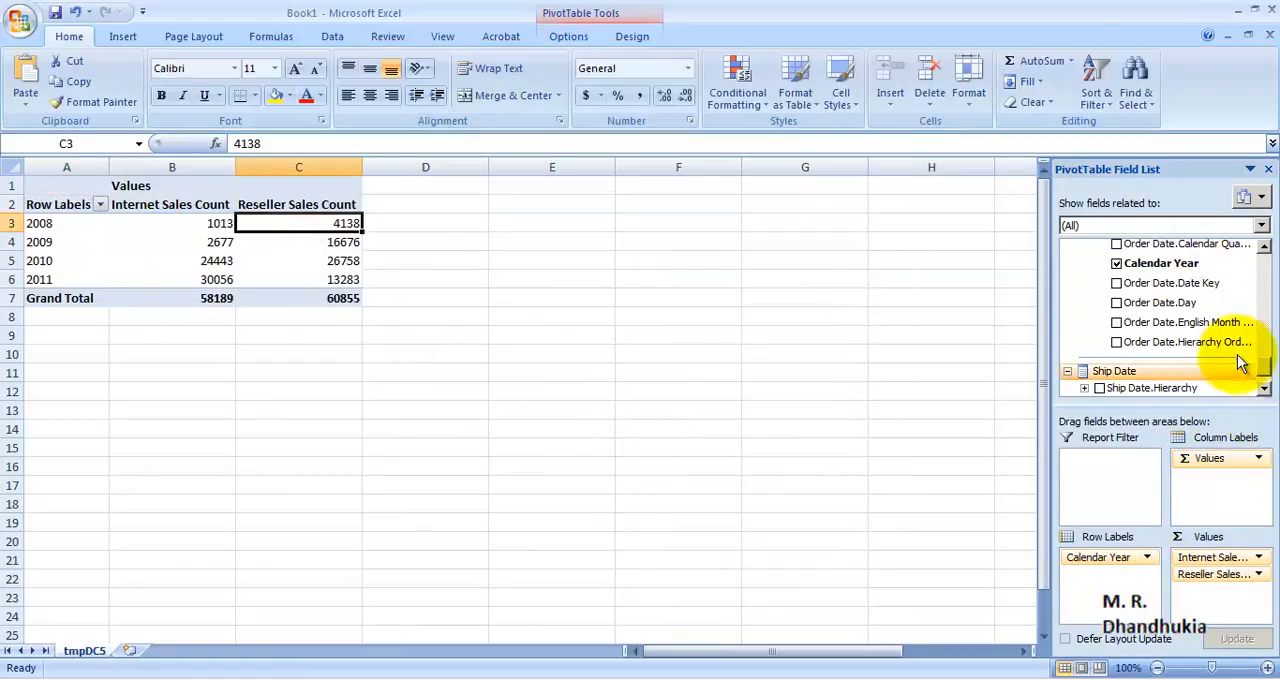
# Step: Replace Calendar Year in the row labels with Dim Reseller's Reseller Key and compare the two sales count columns
pyautogui.click(1117, 263)
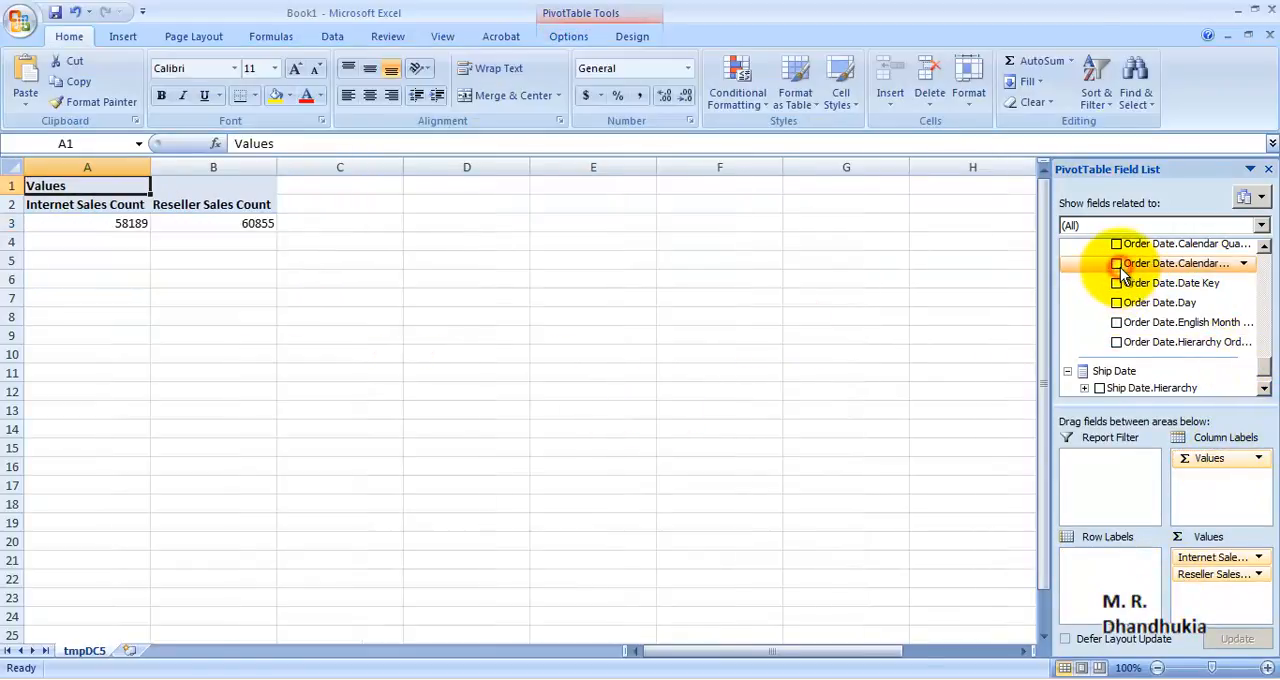
pyautogui.moveTo(1268, 378)
pyautogui.mouseDown()
pyautogui.moveTo(1266, 343)
pyautogui.moveTo(1272, 370)
pyautogui.moveTo(1257, 366)
pyautogui.mouseUp()
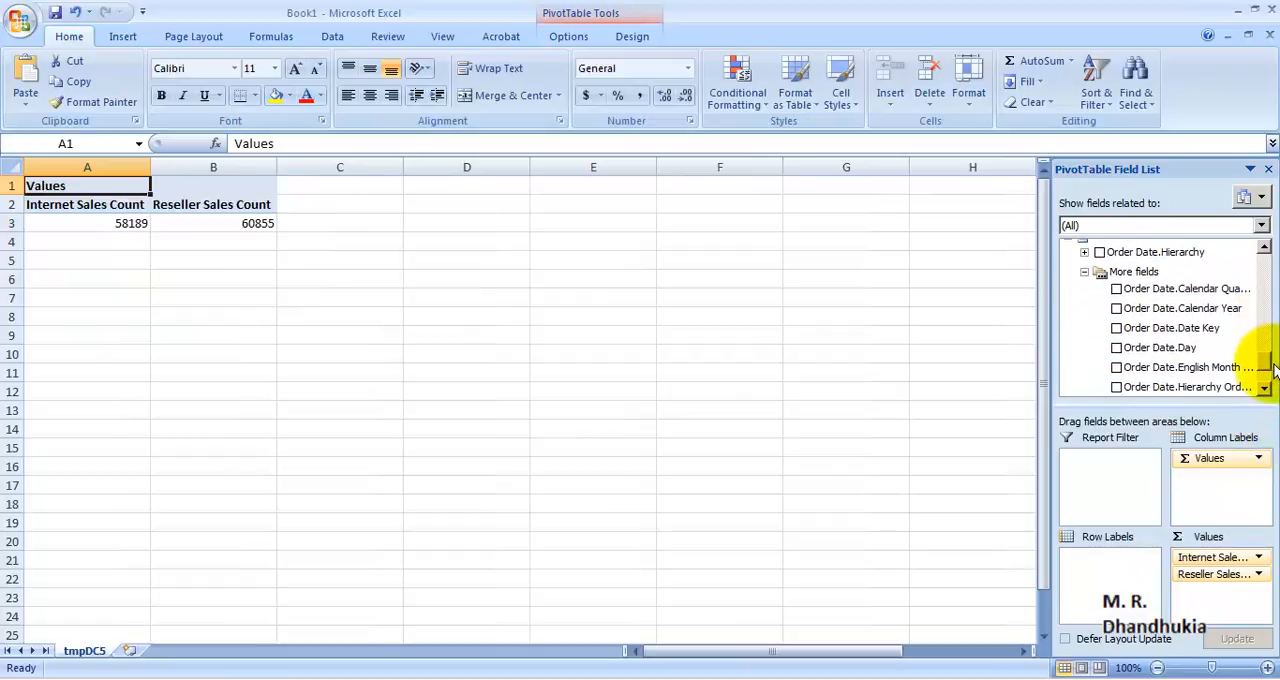
pyautogui.click(1085, 268)
pyautogui.scroll(3, 1232, 332)
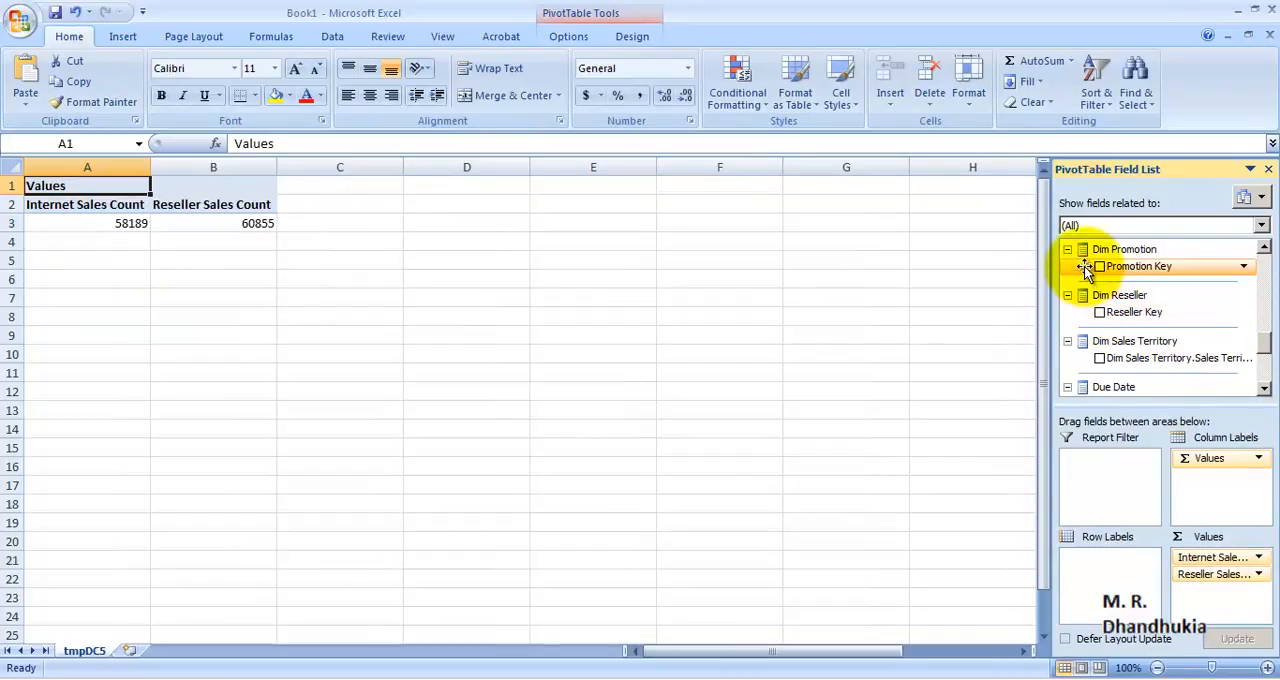
pyautogui.scroll(2, 1247, 349)
pyautogui.scroll(2, 1247, 349)
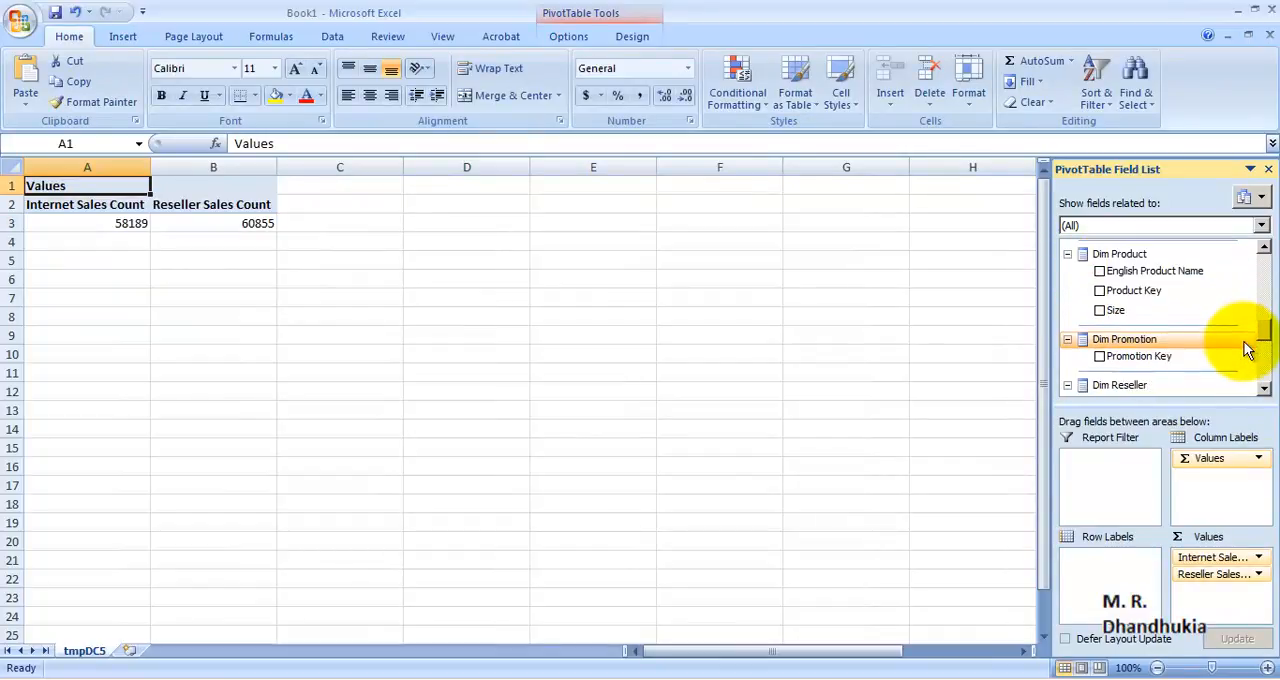
pyautogui.scroll(-3, 1247, 349)
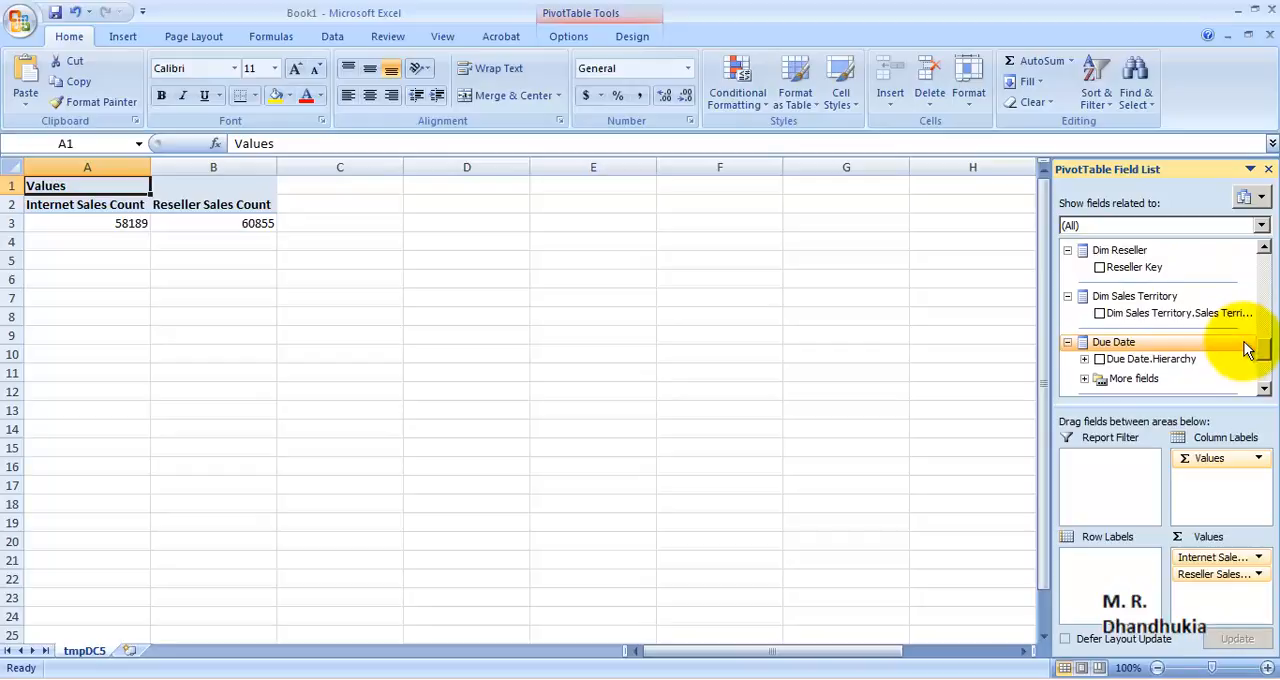
pyautogui.click(1100, 268)
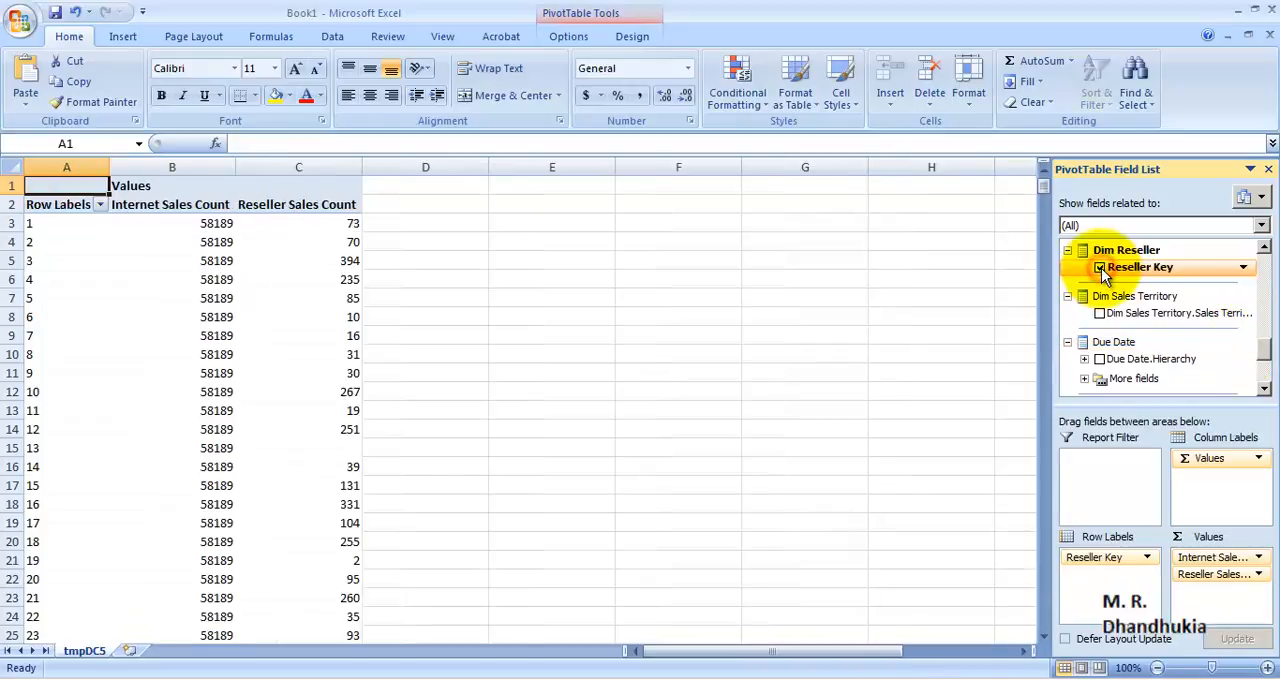
pyautogui.click(313, 167)
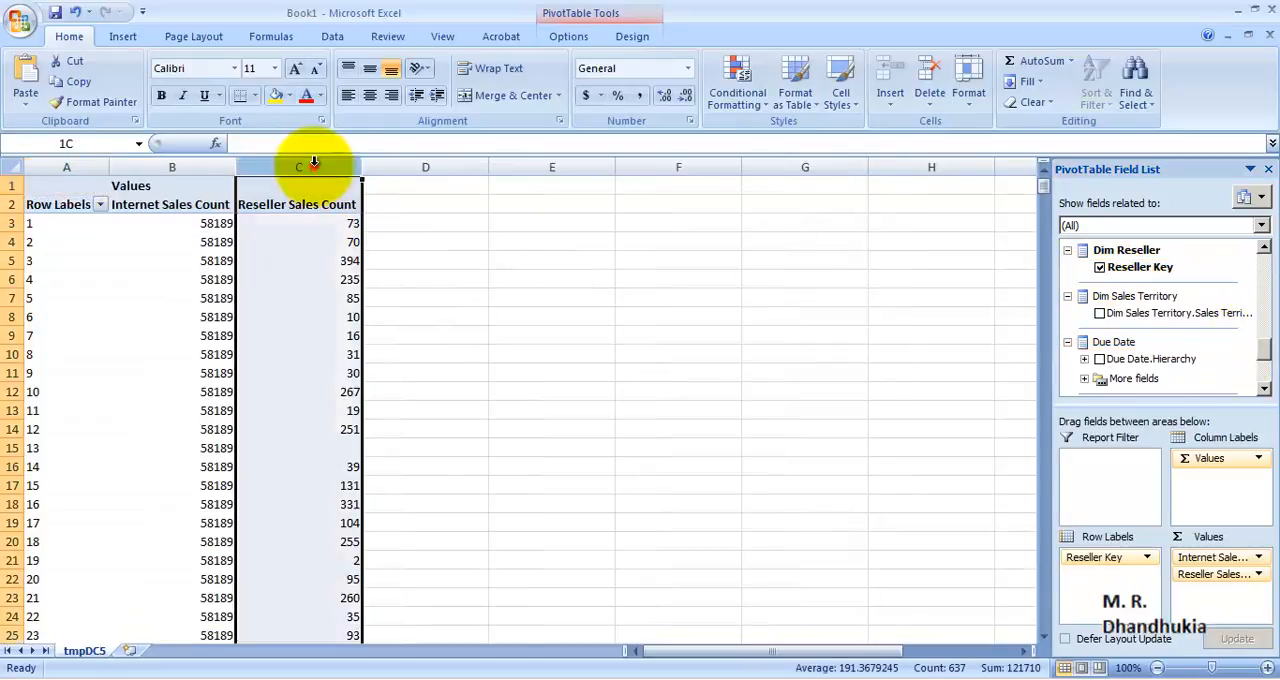
pyautogui.moveTo(188, 222); pyautogui.dragTo(194, 610)
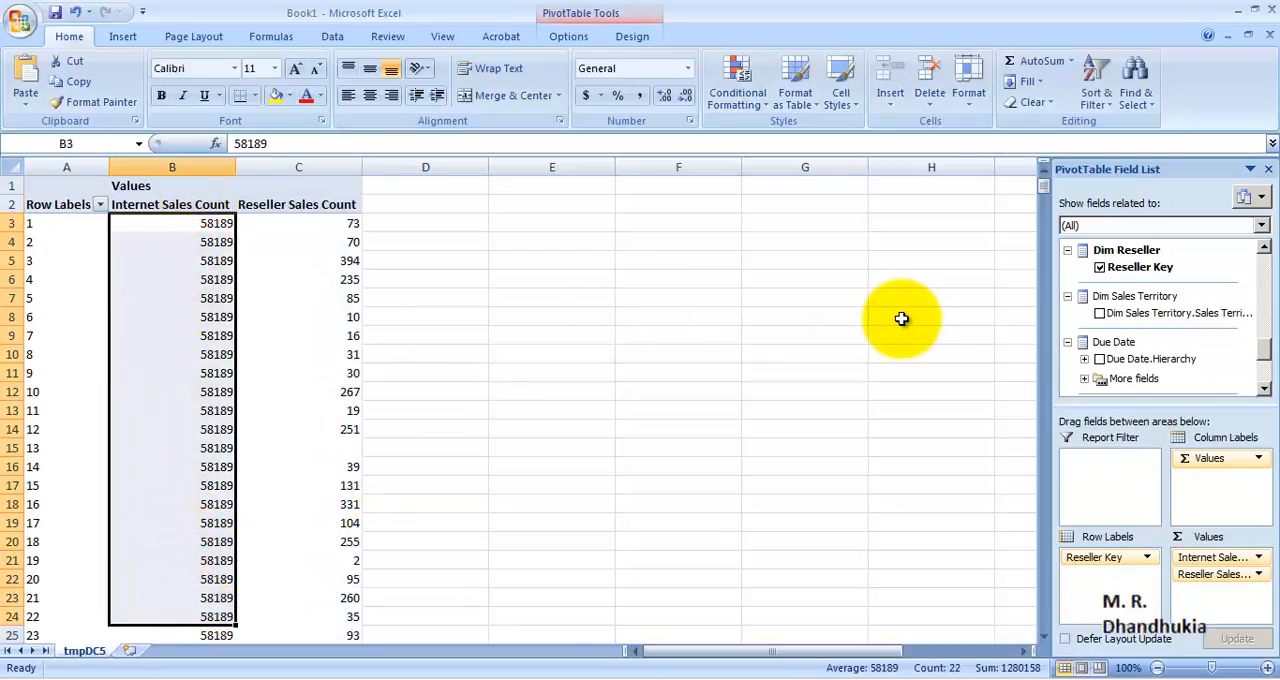
# Step: Replace Reseller Key in the row labels with Dim Customer's Gender and compare the two sales count columns
pyautogui.click(1100, 267)
pyautogui.moveTo(1260, 352); pyautogui.dragTo(1260, 288)
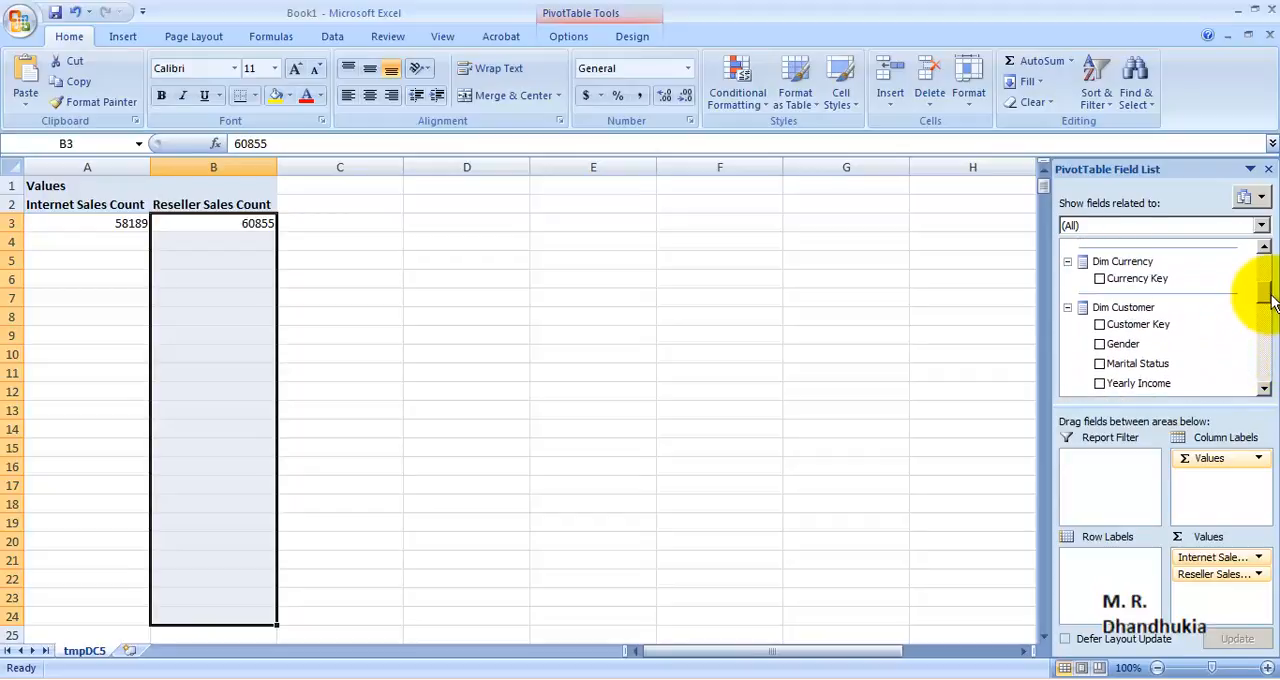
pyautogui.click(1101, 344)
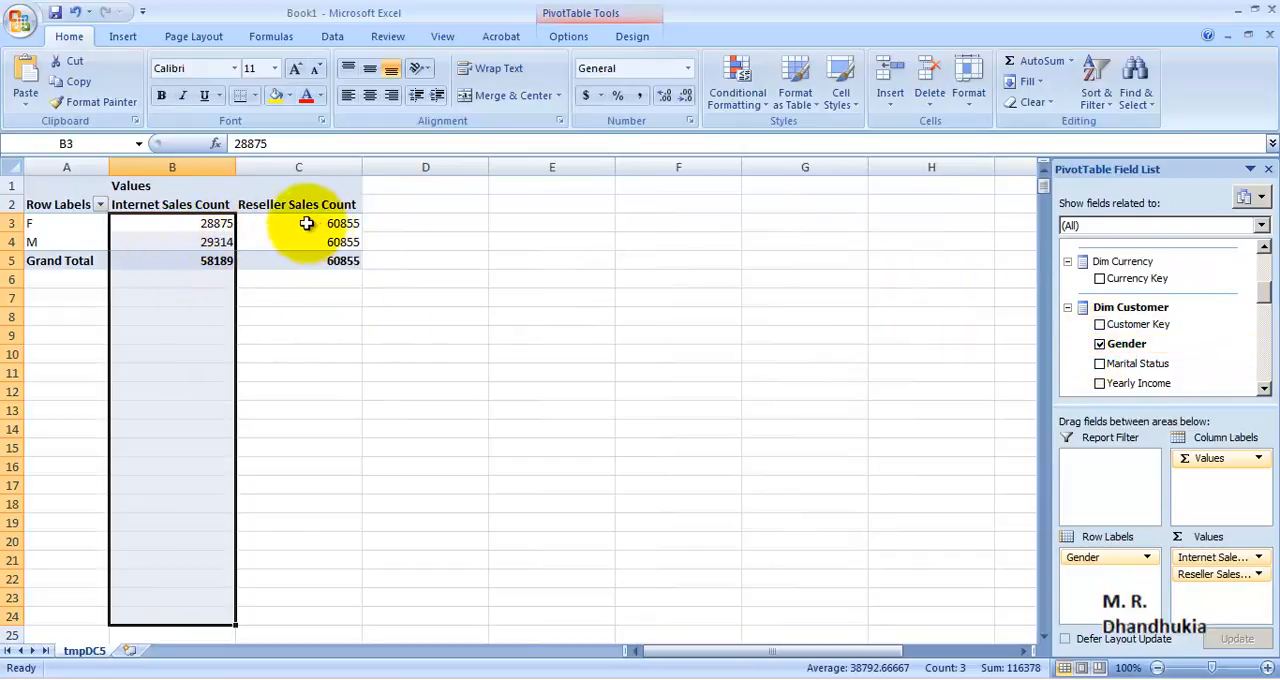
pyautogui.click(215, 166)
pyautogui.click(323, 167)
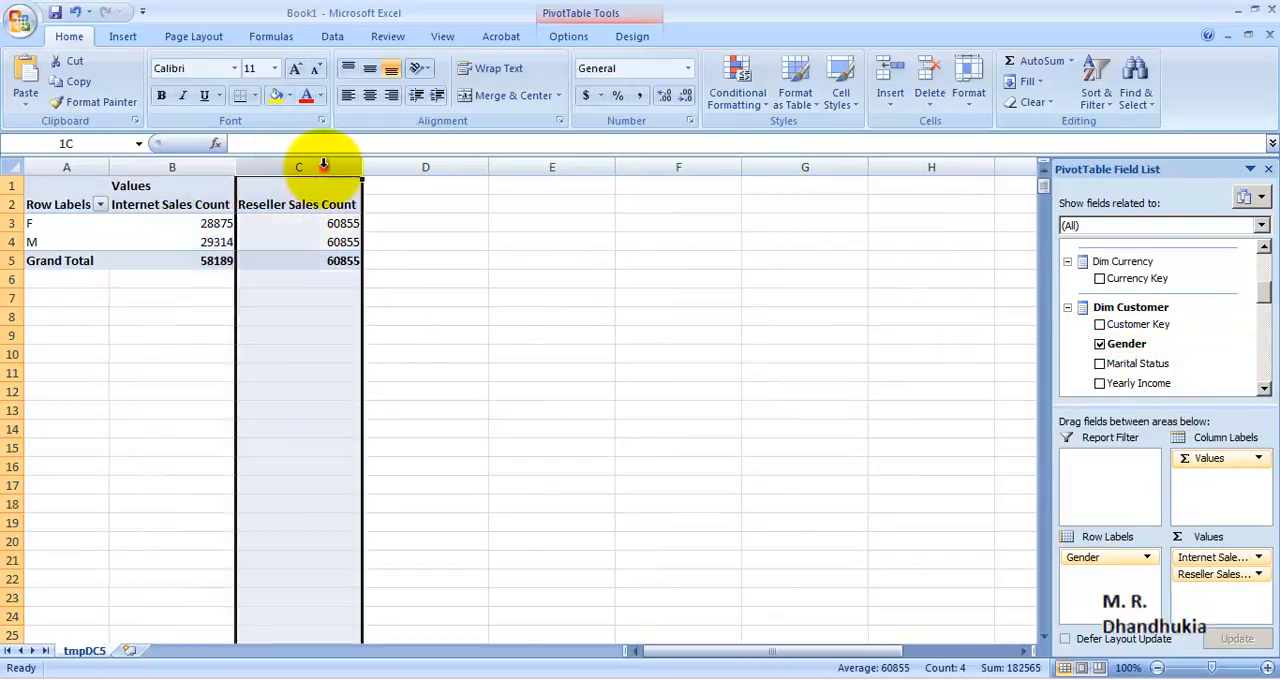
pyautogui.moveTo(315, 226); pyautogui.dragTo(315, 242)
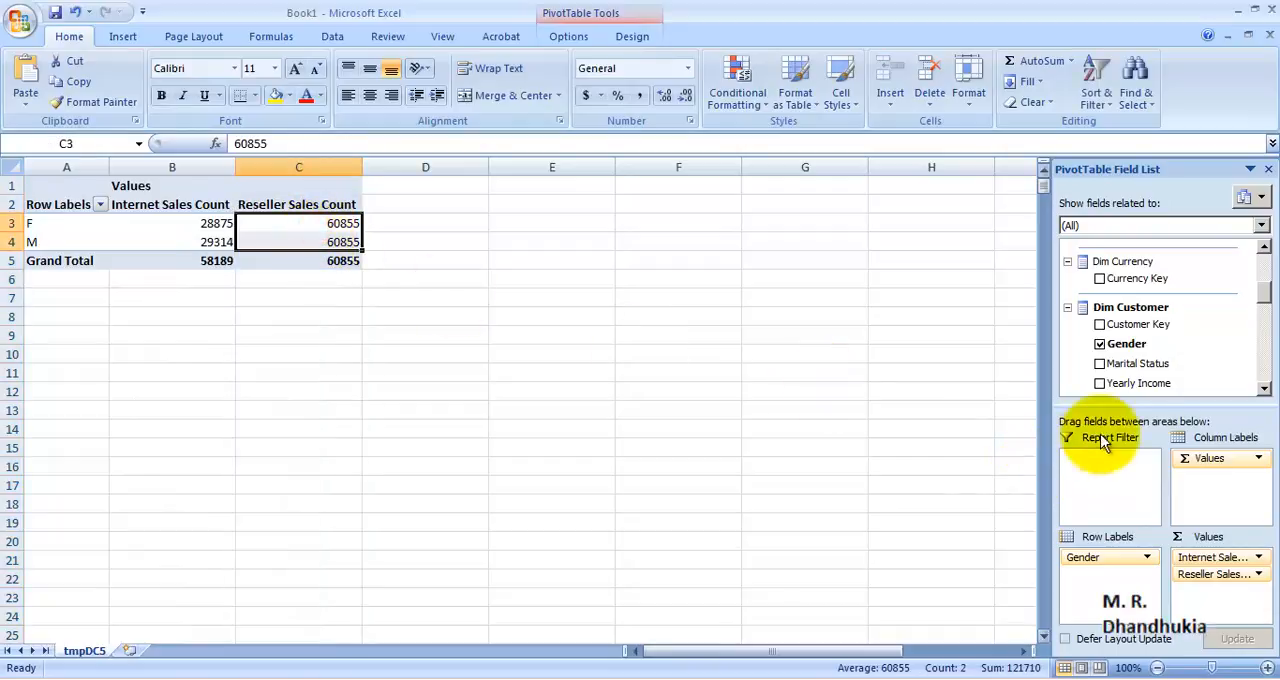
# Step: Replace Gender in the row labels with Marital Status and compare the Reseller and Internet sales counts
pyautogui.click(1100, 344)
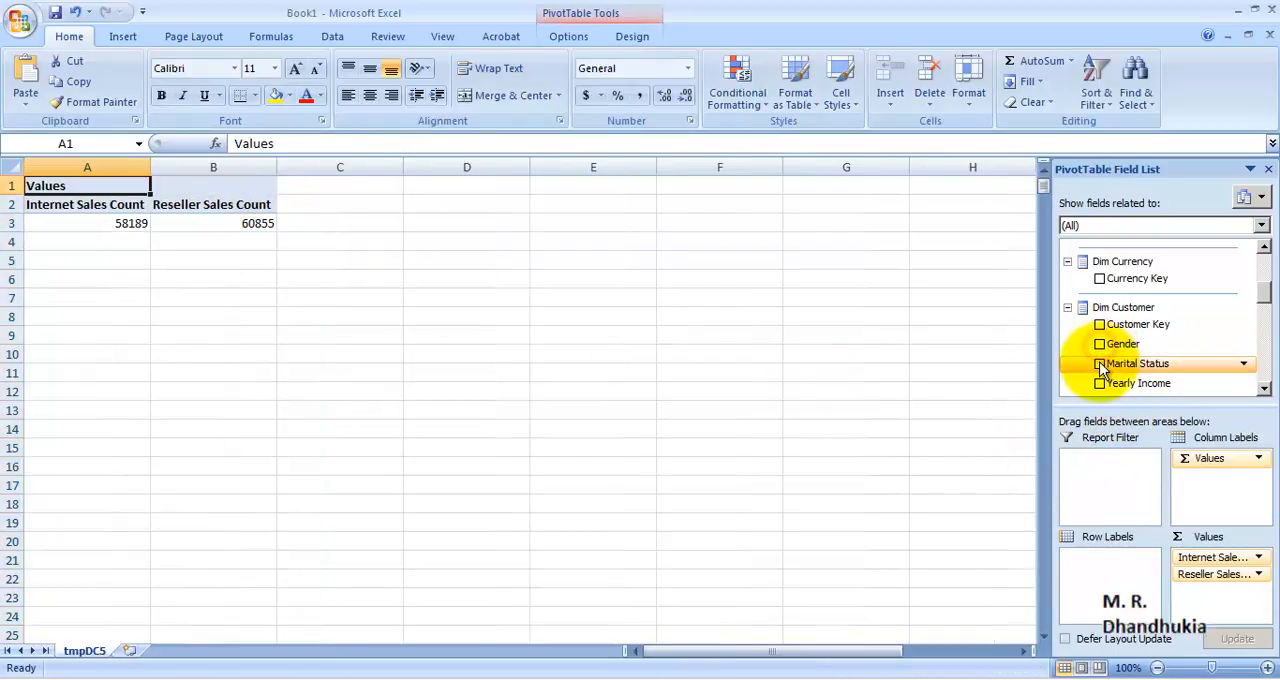
pyautogui.click(1101, 364)
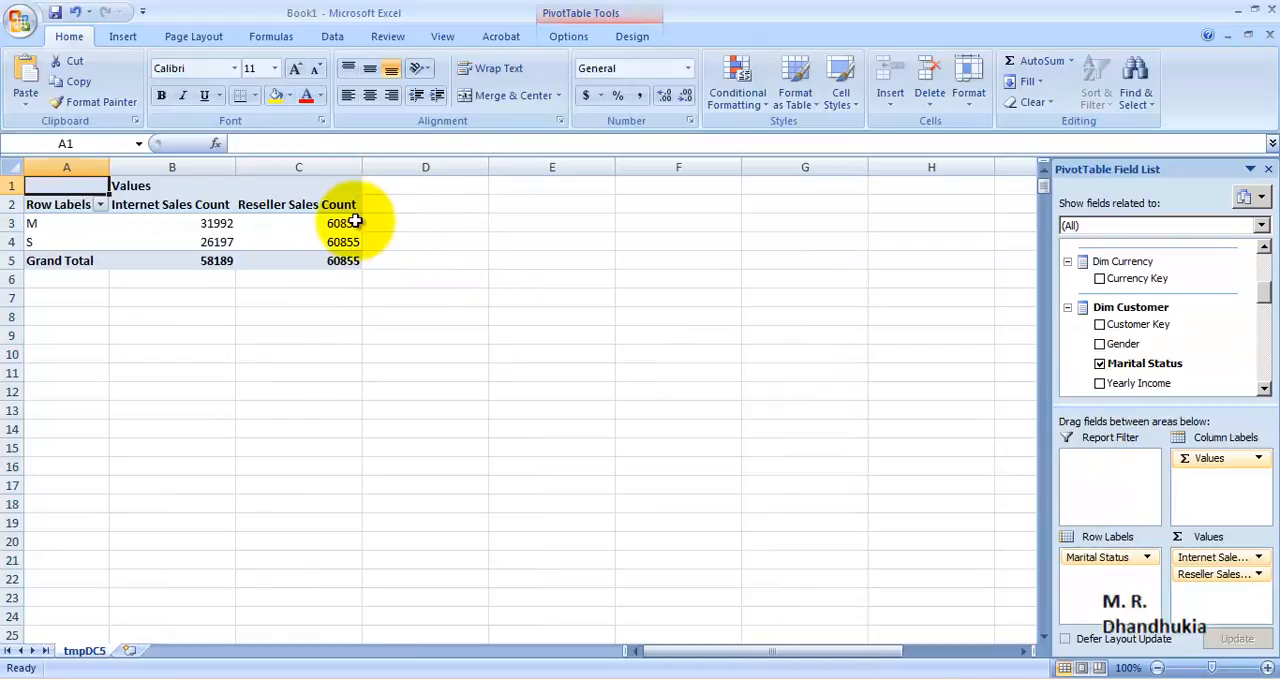
pyautogui.moveTo(345, 223); pyautogui.dragTo(343, 245)
pyautogui.moveTo(213, 225); pyautogui.dragTo(214, 244)
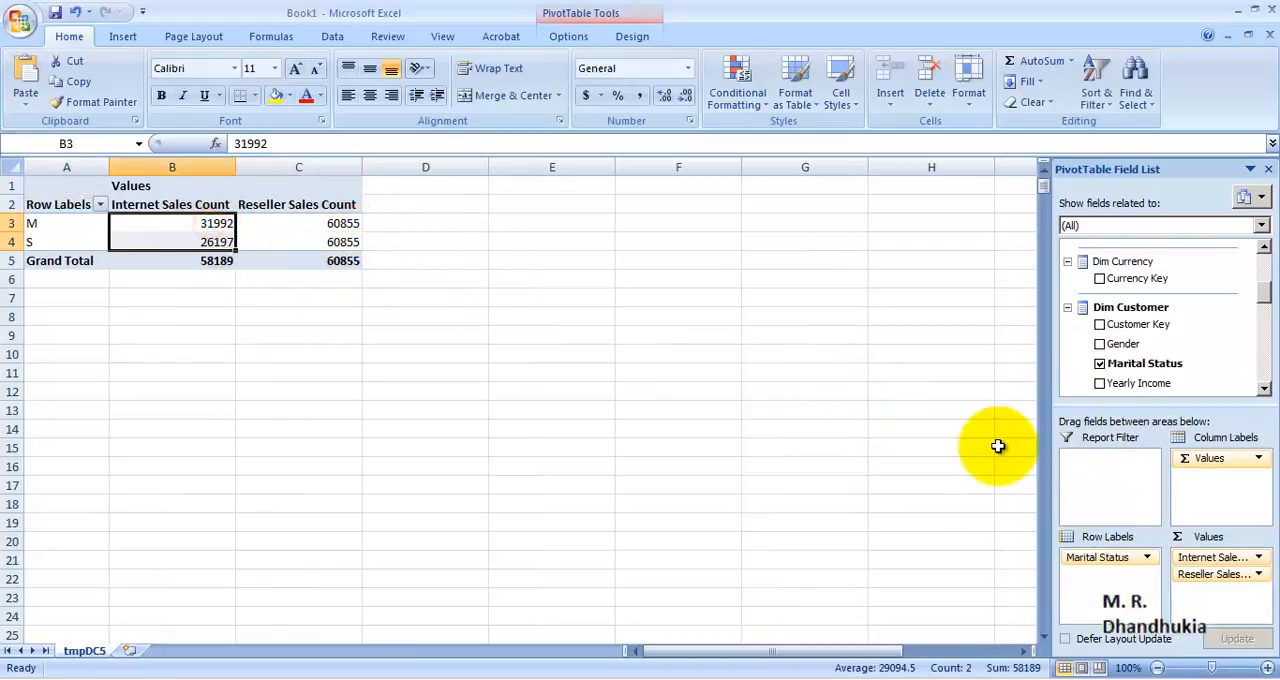
# Step: Replace Marital Status in the row labels with Yearly Income and compare both sales counts across the income rows
pyautogui.click(1100, 364)
pyautogui.click(1100, 383)
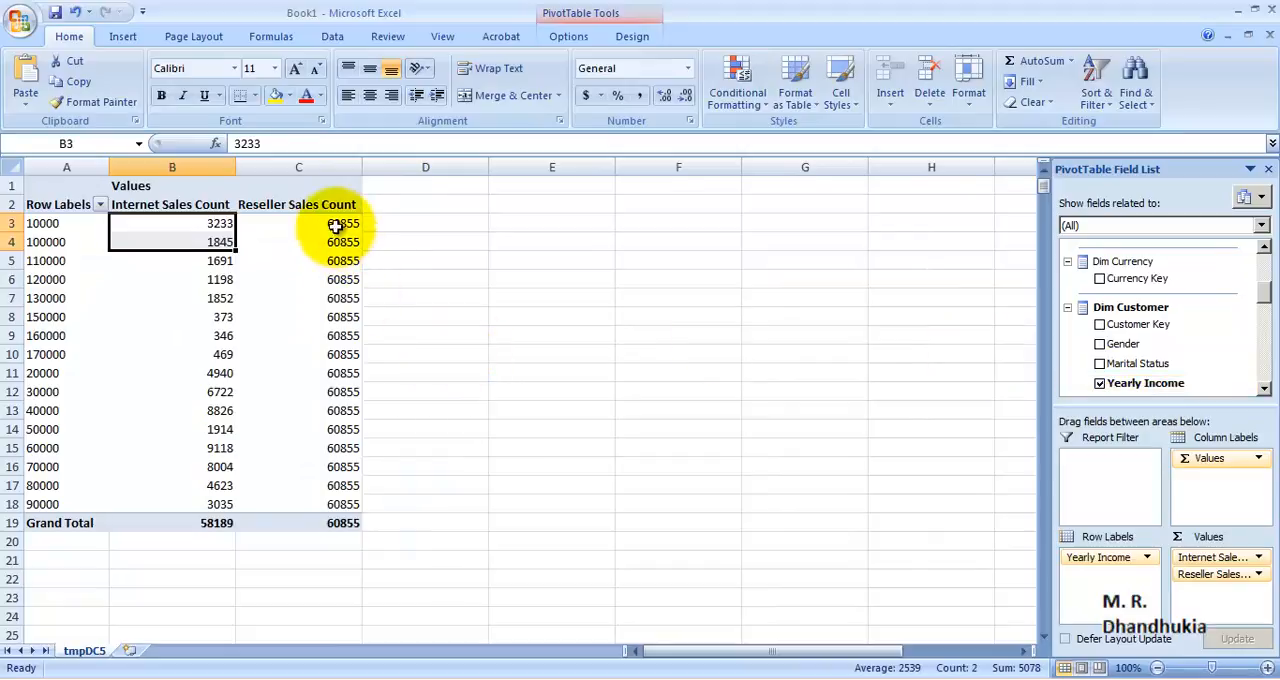
pyautogui.moveTo(337, 224); pyautogui.dragTo(330, 504)
pyautogui.moveTo(202, 220); pyautogui.dragTo(180, 503)
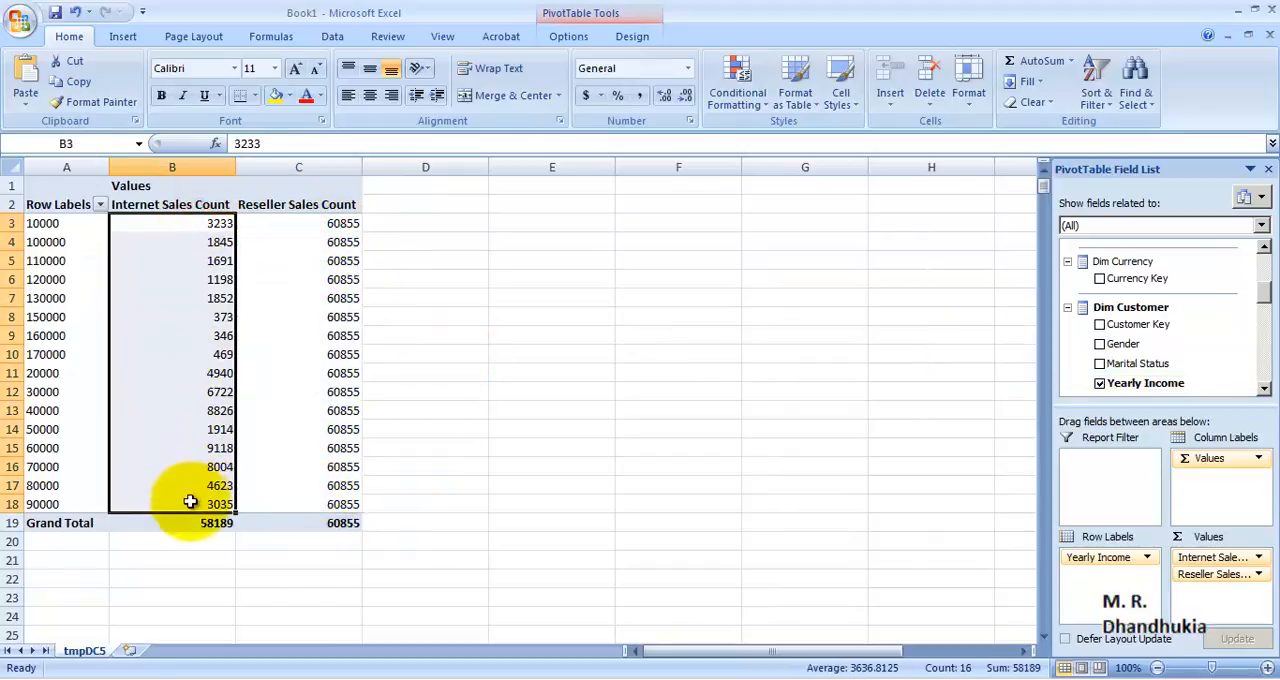
# Step: Compare both sales counts per Customer Key in place of Yearly Income, and clear Customer Key from the row labels
pyautogui.click(1100, 383)
pyautogui.click(1099, 324)
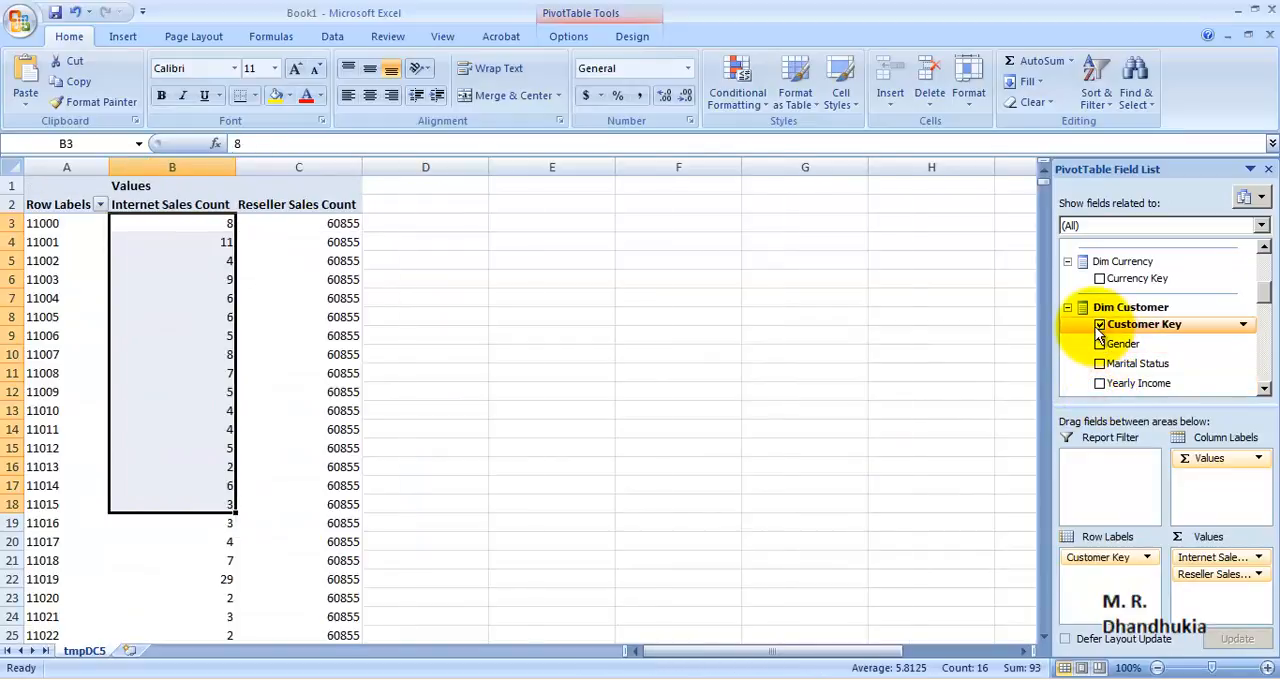
pyautogui.click(337, 281)
pyautogui.scroll(-20, 371, 343)
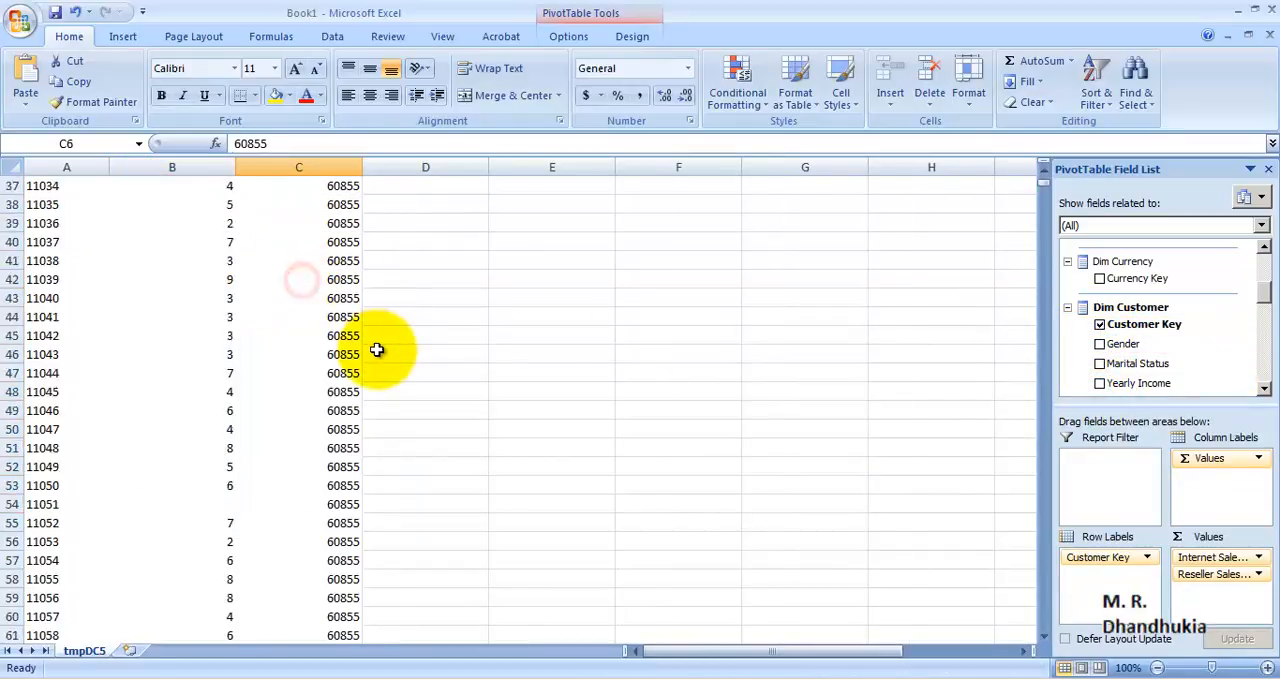
pyautogui.moveTo(337, 466); pyautogui.dragTo(337, 204)
pyautogui.scroll(20, 553, 331)
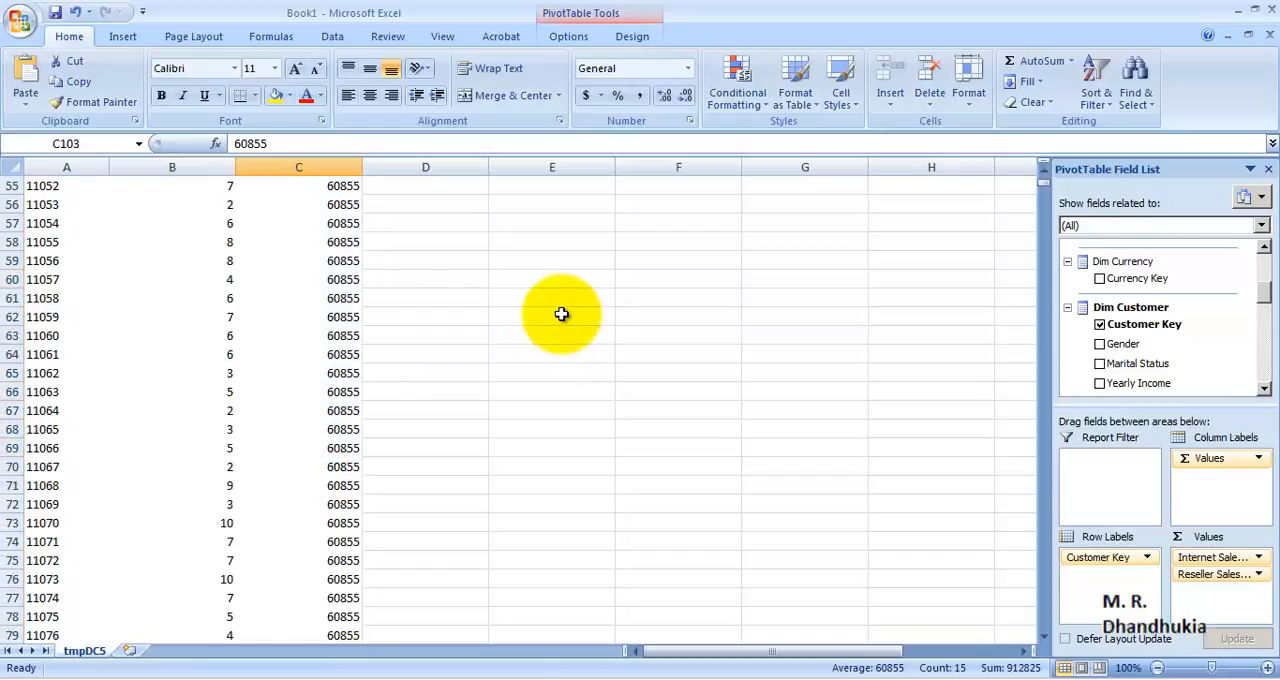
pyautogui.moveTo(200, 221); pyautogui.dragTo(189, 455)
pyautogui.click(1100, 325)
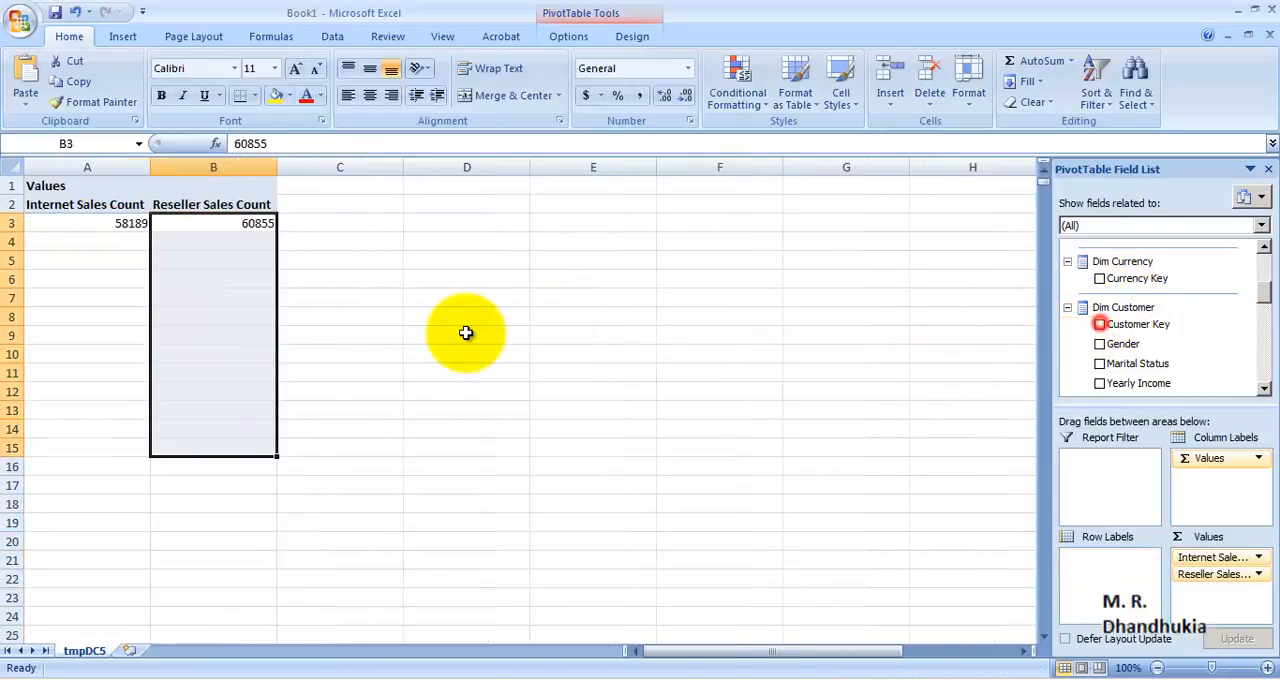
pyautogui.click(268, 276)
pyautogui.click(253, 228)
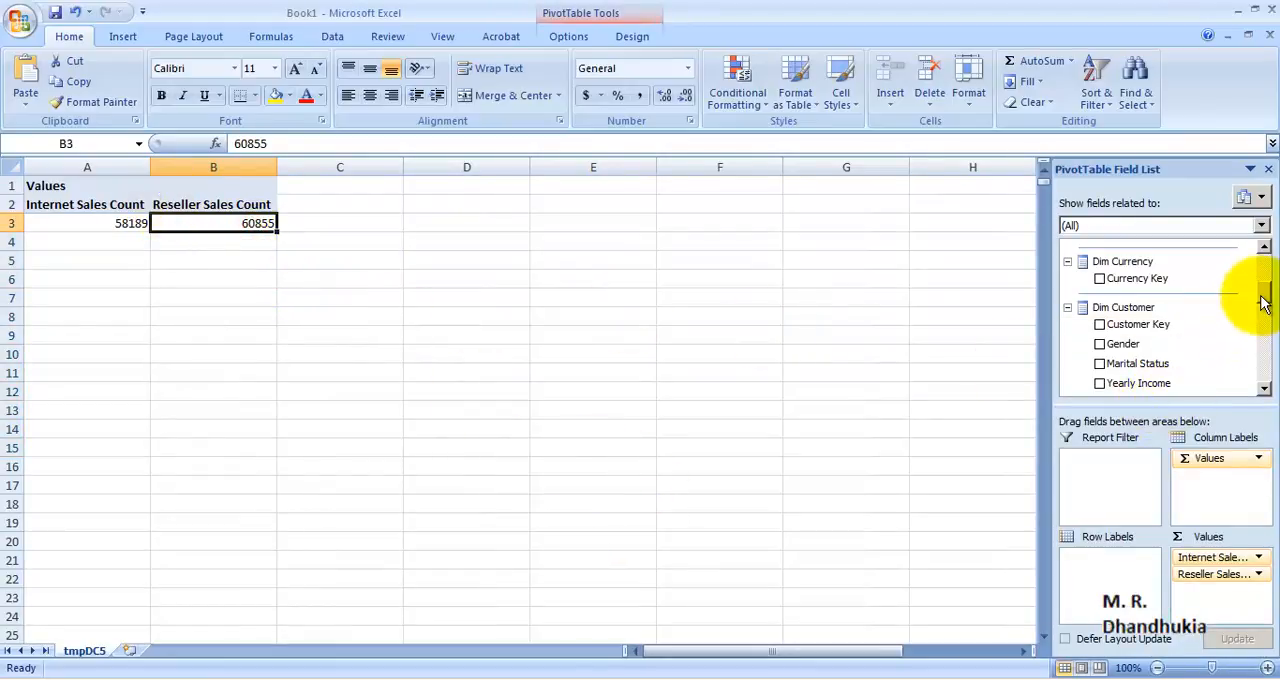
pyautogui.moveTo(1263, 294); pyautogui.dragTo(1259, 251)
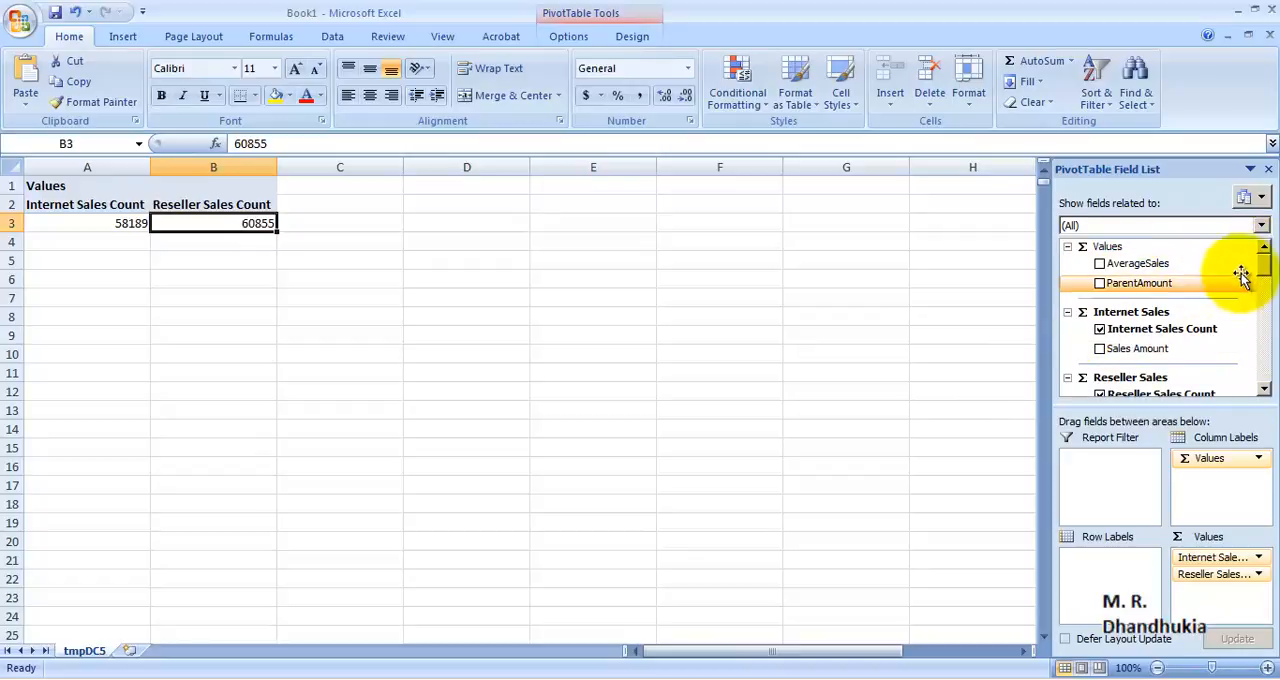
pyautogui.moveTo(1260, 262)
pyautogui.mouseDown()
pyautogui.moveTo(1272, 385)
pyautogui.moveTo(1260, 250)
pyautogui.mouseUp()
# Step: Close the PivotTable workbook without saving, and exit Excel to return to the Visual Studio cube project
pyautogui.click(1270, 36)
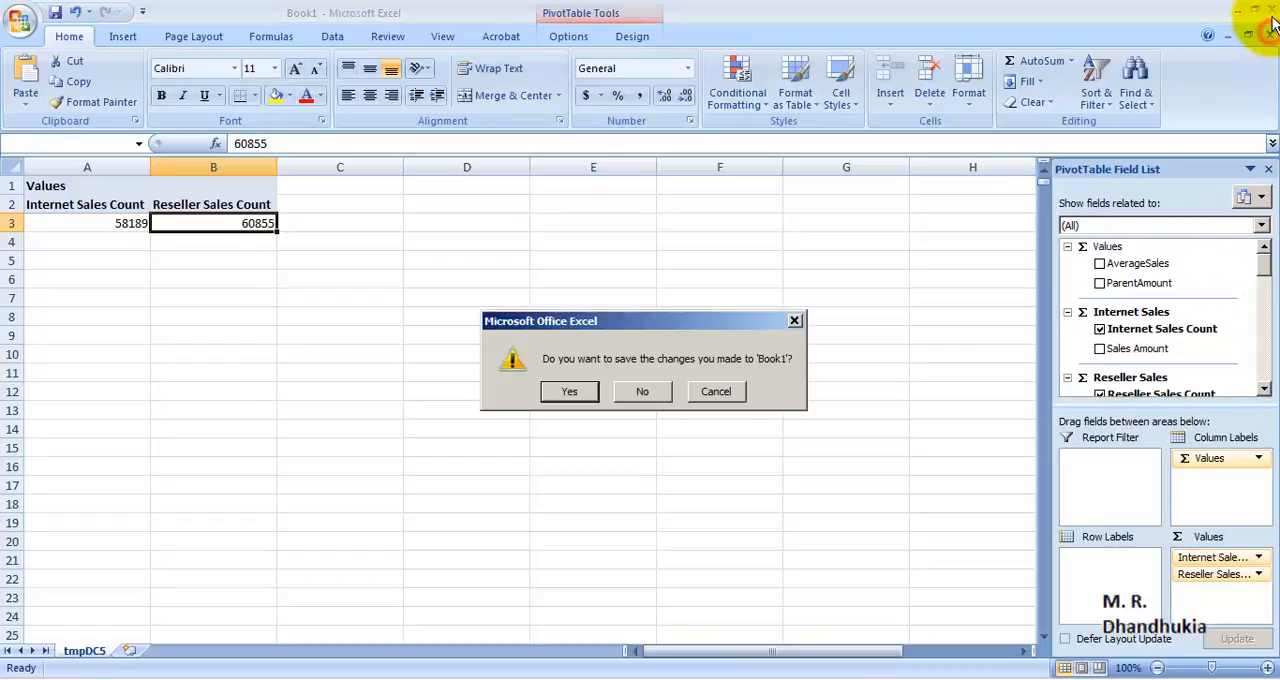
pyautogui.click(645, 390)
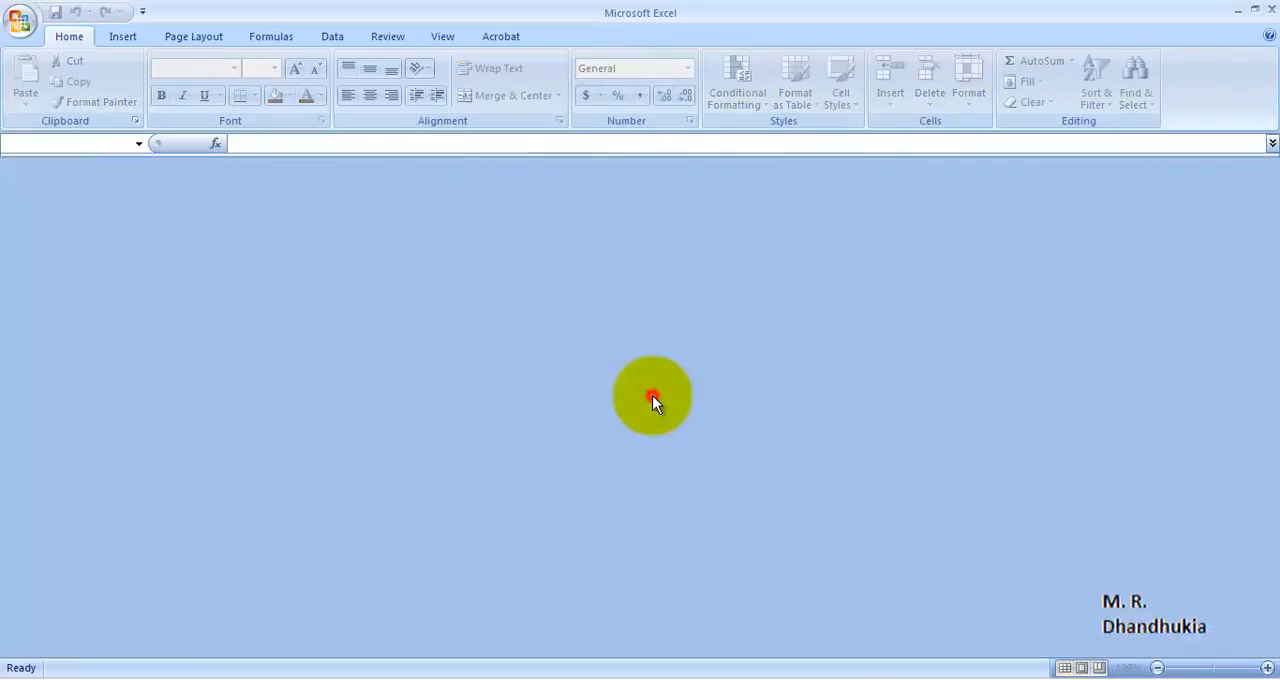
pyautogui.click(1270, 9)
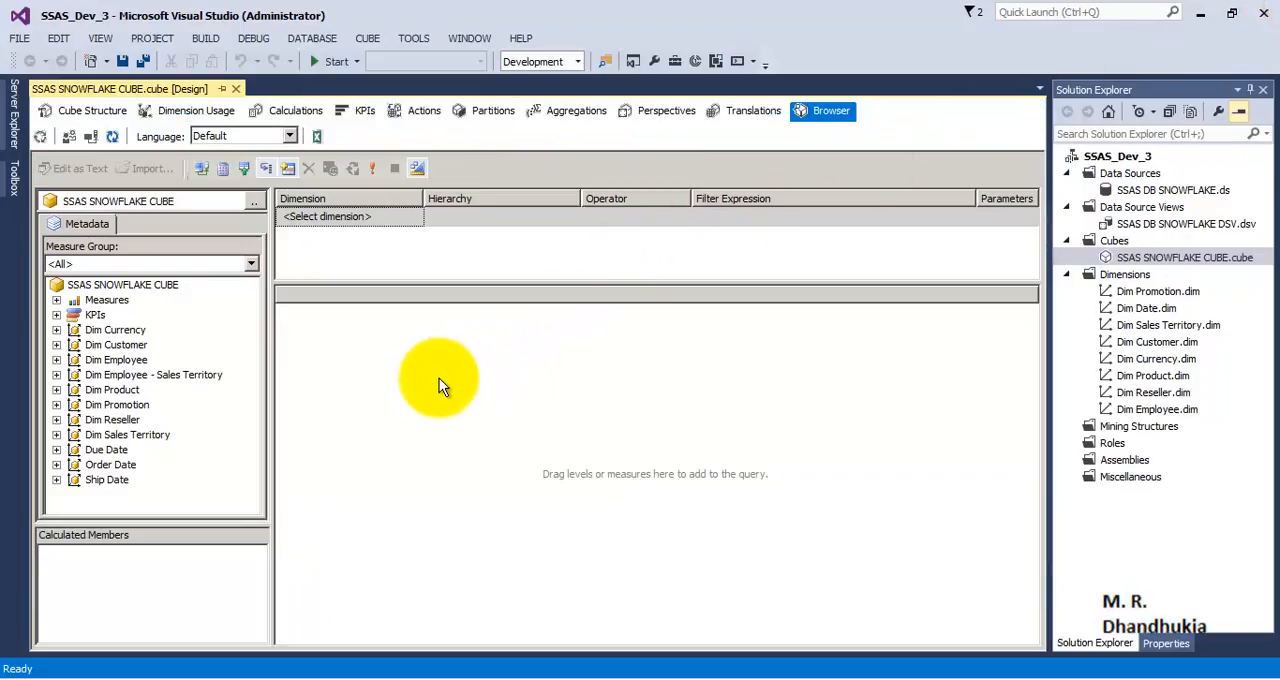
# Step: Add a new perspective to the SSAS SNOWFLAKE CUBE and name it Cube_Internet_Sales
pyautogui.click(668, 113)
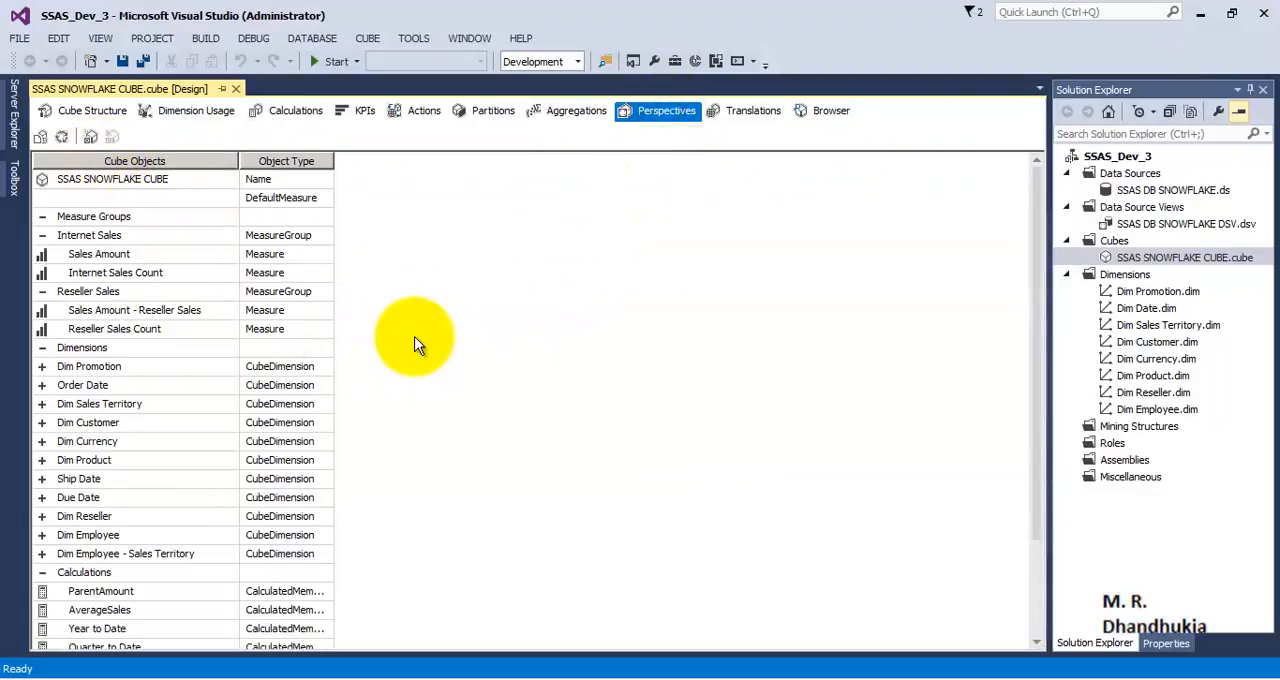
pyautogui.click(89, 138)
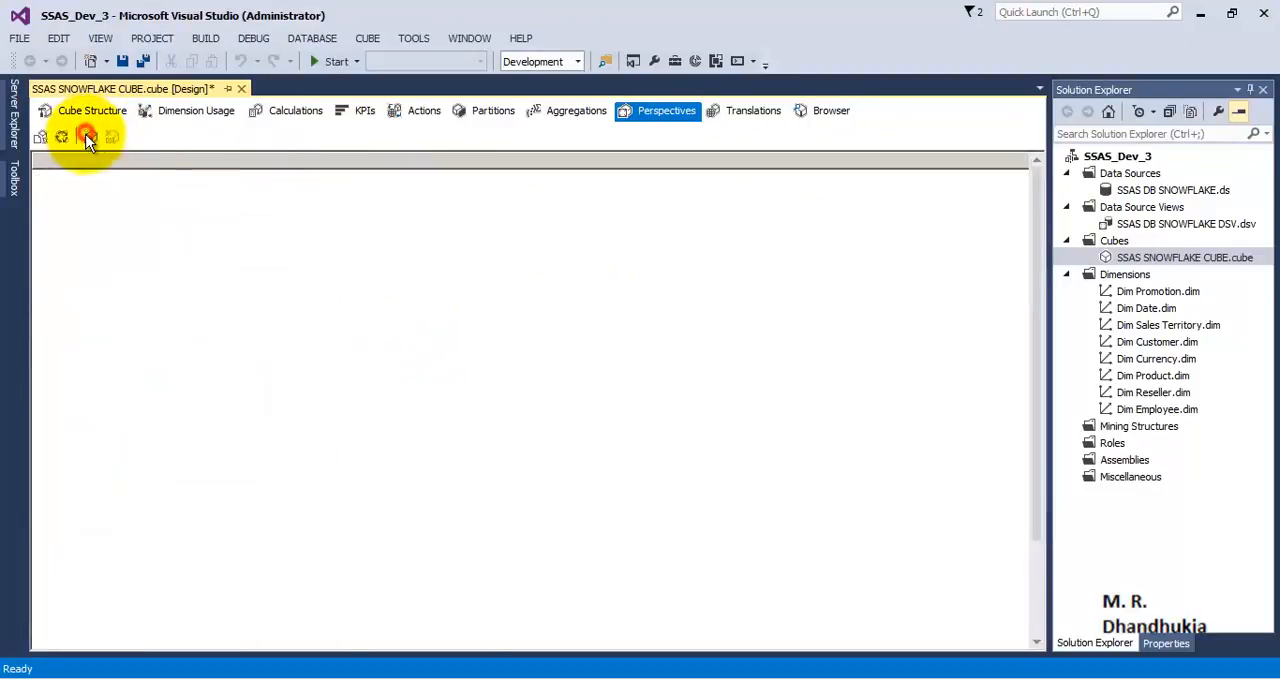
pyautogui.click(434, 179)
pyautogui.doubleClick(434, 179)
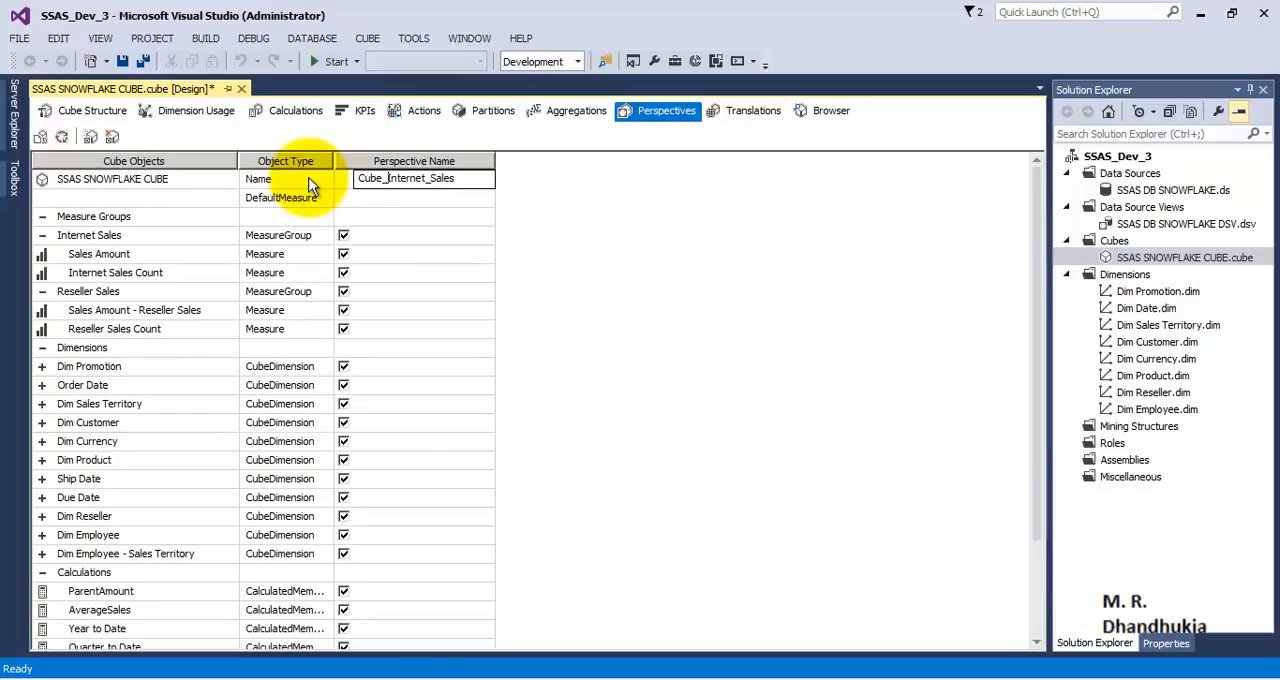
pyautogui.press('Return')
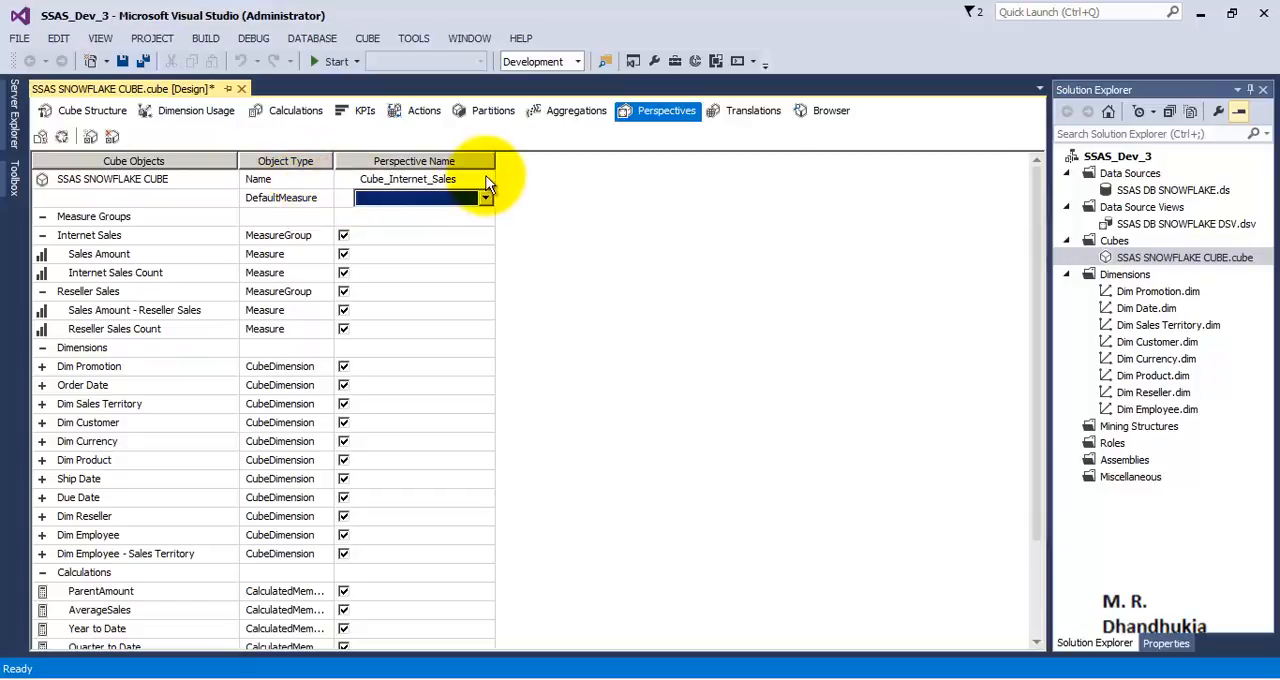
# Step: Add a second perspective to the cube and name it Cube_Reseller_Sales
pyautogui.click(90, 137)
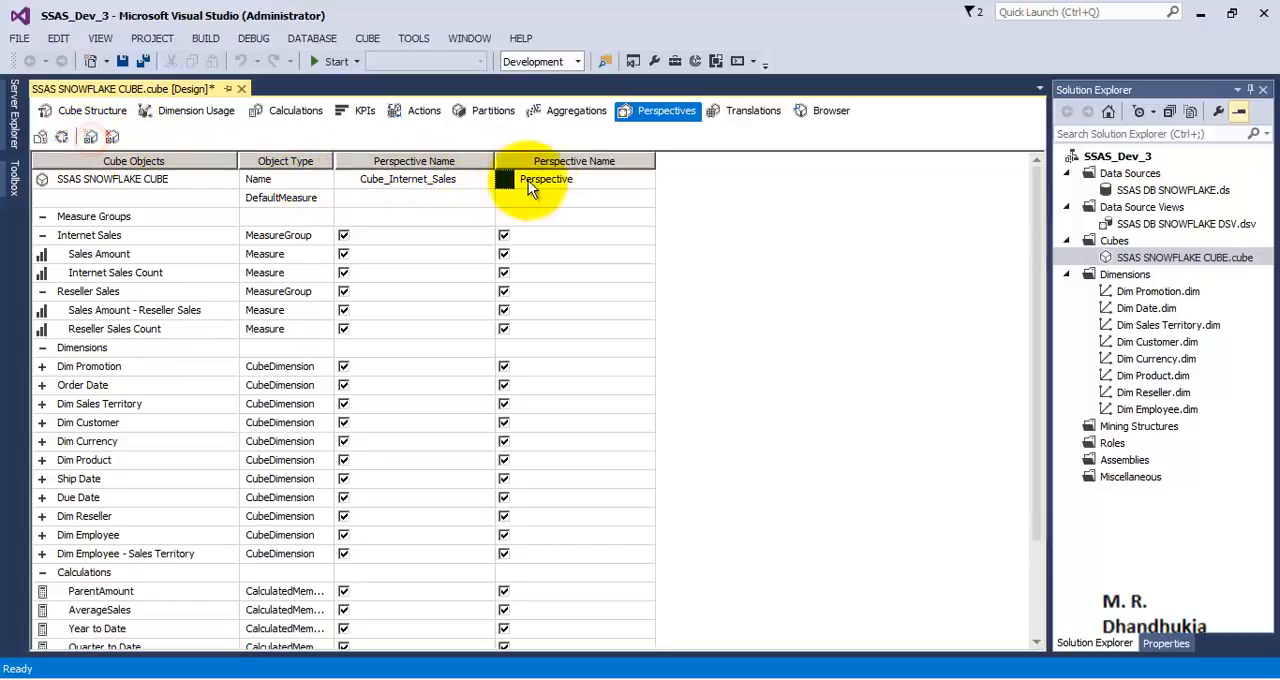
pyautogui.click(538, 178)
pyautogui.moveTo(583, 177); pyautogui.dragTo(481, 177)
pyautogui.write('Cub')
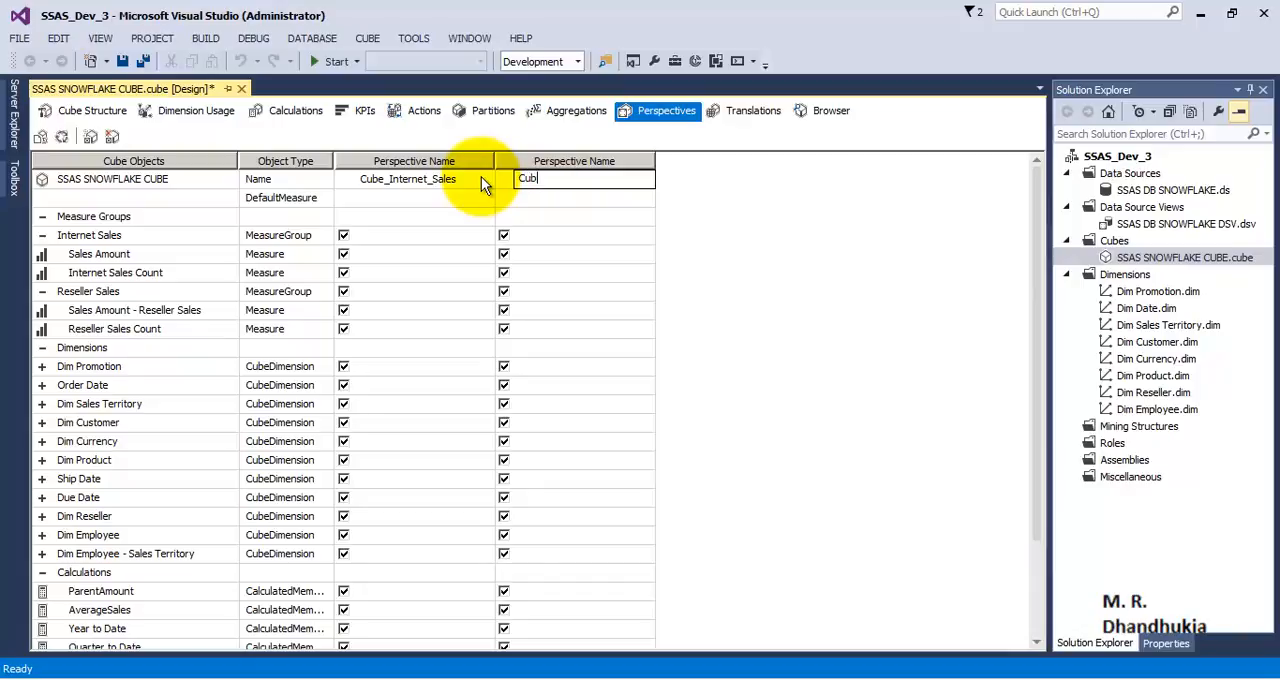
pyautogui.write('e_Reseller_Sales')
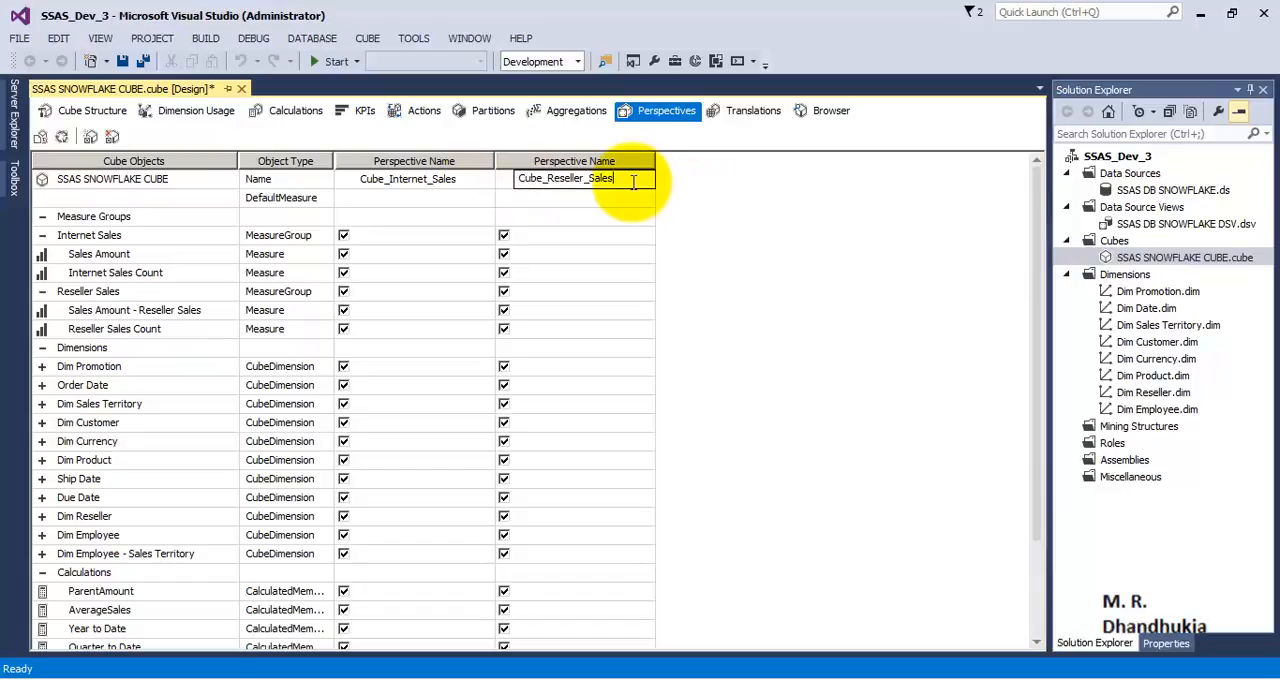
pyautogui.click(650, 236)
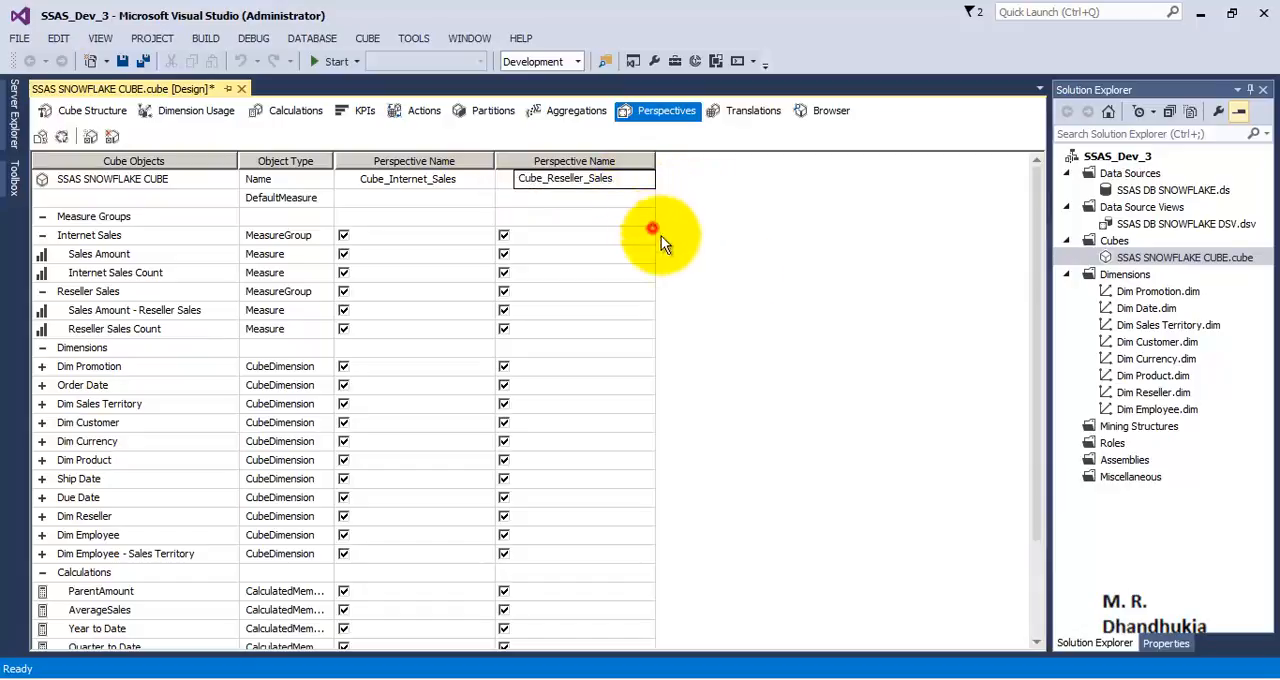
# Step: Exclude the Internet Sales measure group from Cube_Reseller_Sales and the Reseller Sales measure group from Cube_Internet_Sales
pyautogui.click(390, 178)
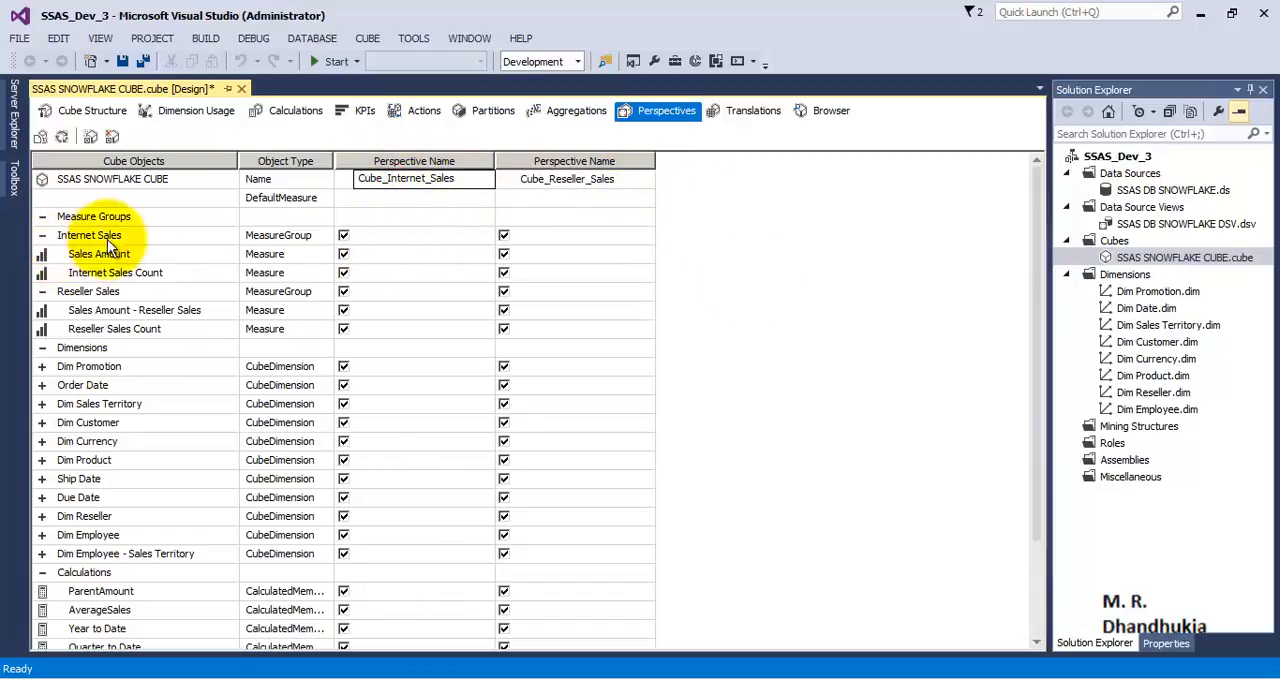
pyautogui.click(504, 236)
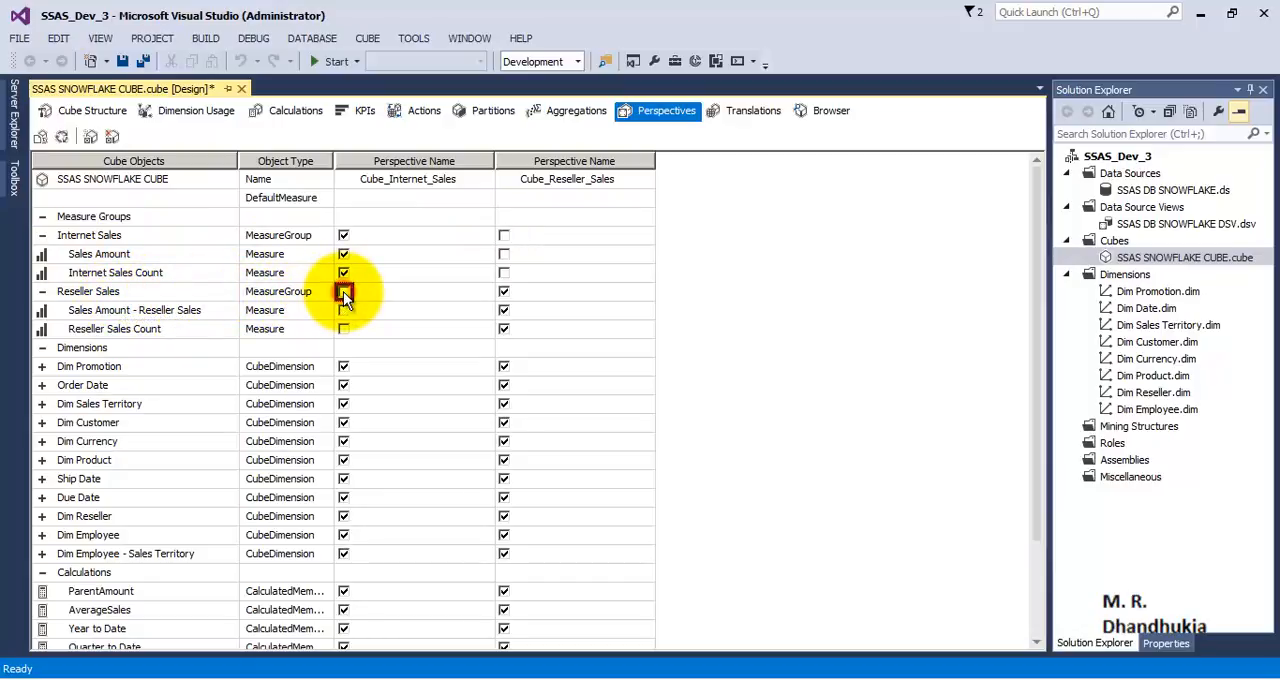
pyautogui.scroll(-2, 503, 308)
pyautogui.scroll(1, 503, 308)
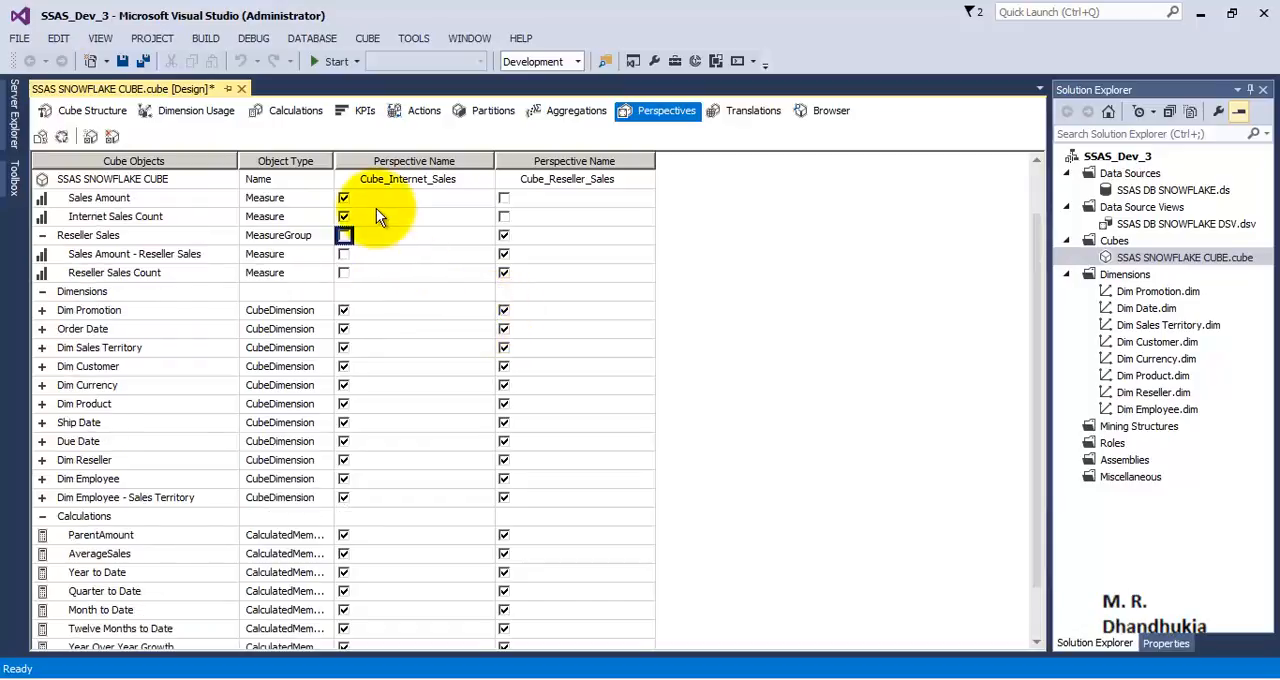
pyautogui.scroll(1, 348, 256)
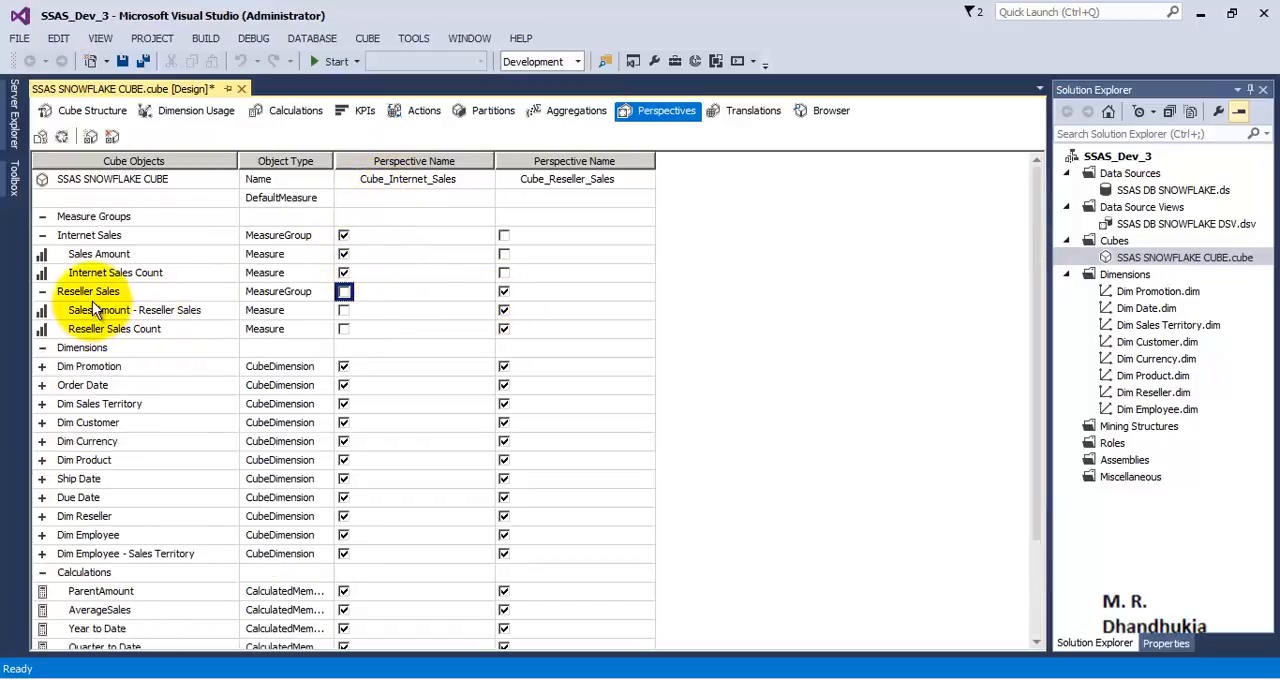
pyautogui.click(130, 291)
pyautogui.click(181, 312)
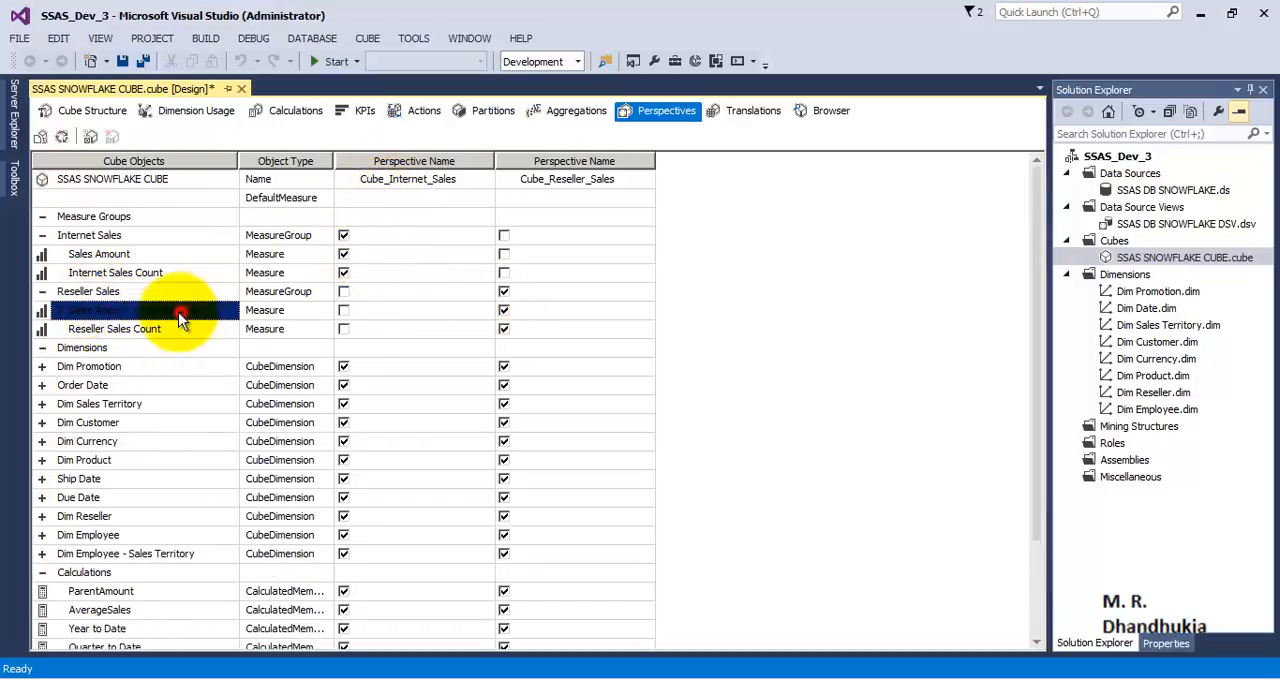
pyautogui.click(123, 329)
pyautogui.click(394, 329)
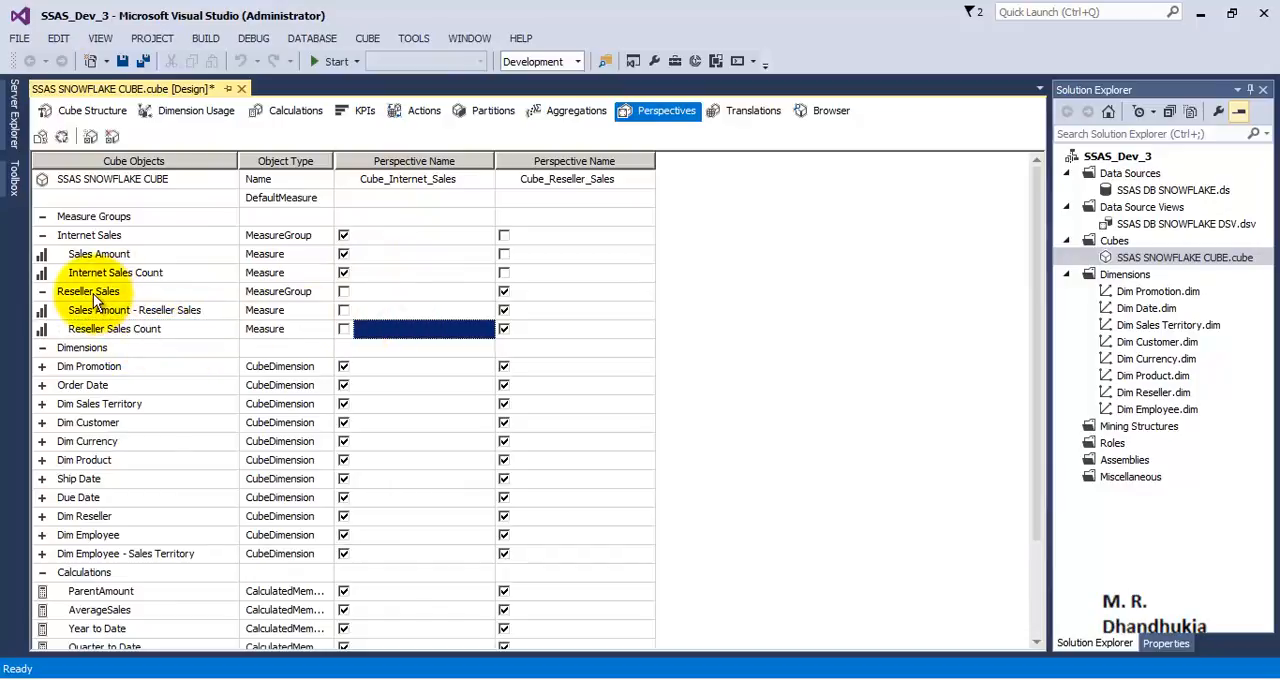
pyautogui.click(786, 273)
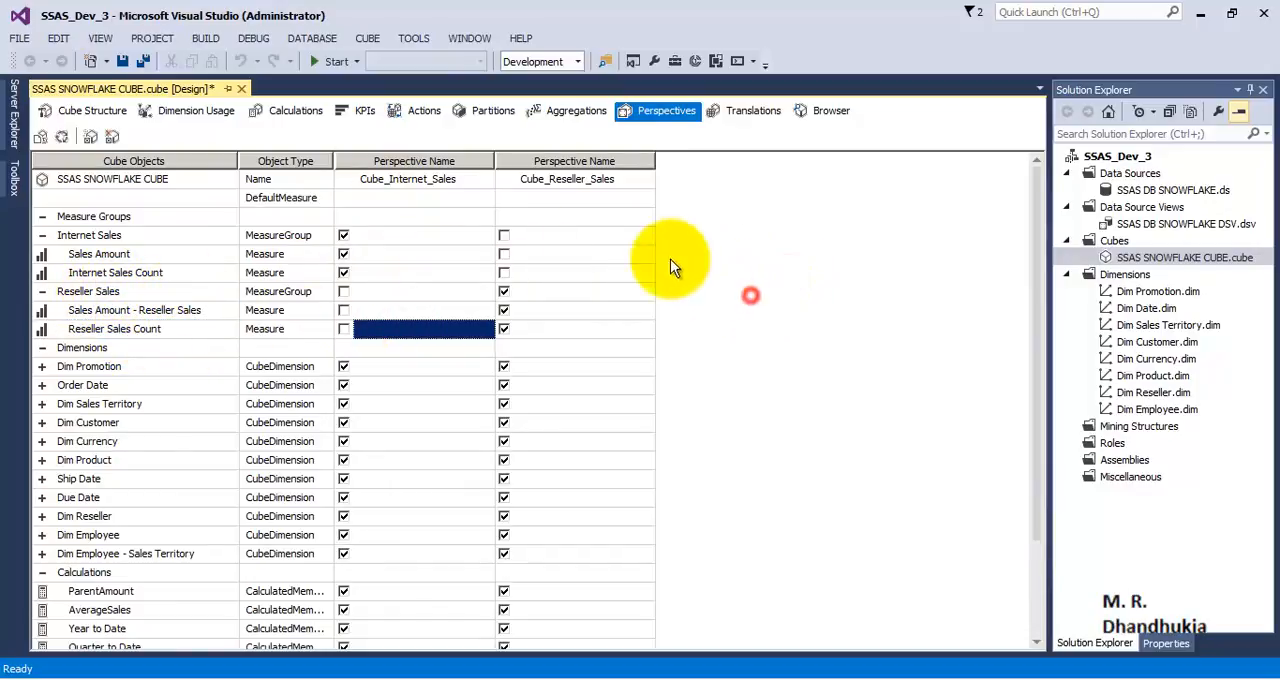
# Step: Exclude Dim Customer from Cube_Reseller_Sales and Dim Reseller from Cube_Internet_Sales, and save the cube
pyautogui.click(430, 179)
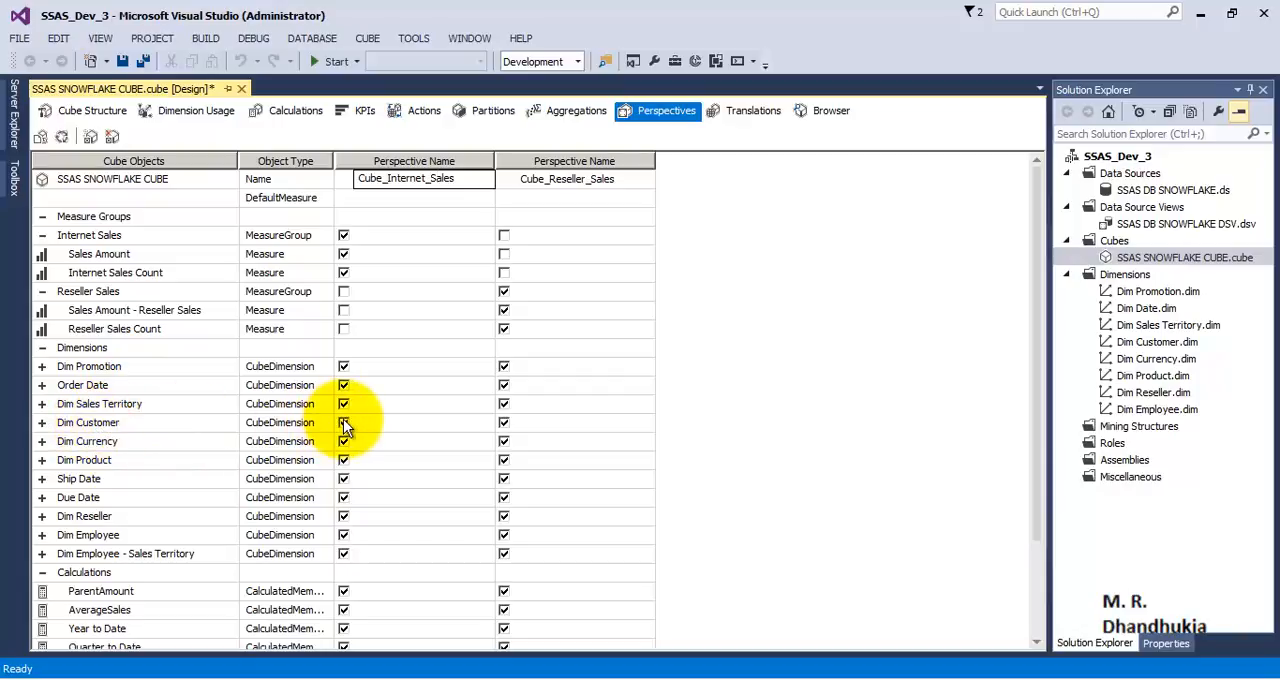
pyautogui.click(504, 423)
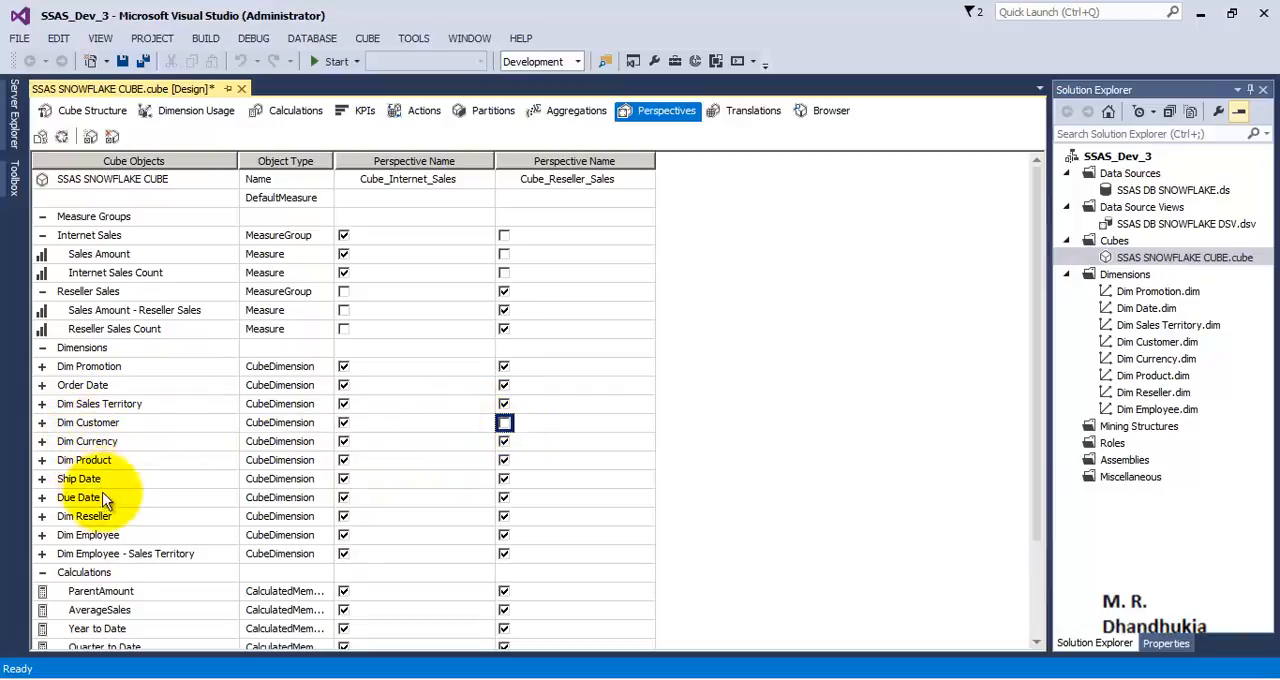
pyautogui.click(344, 517)
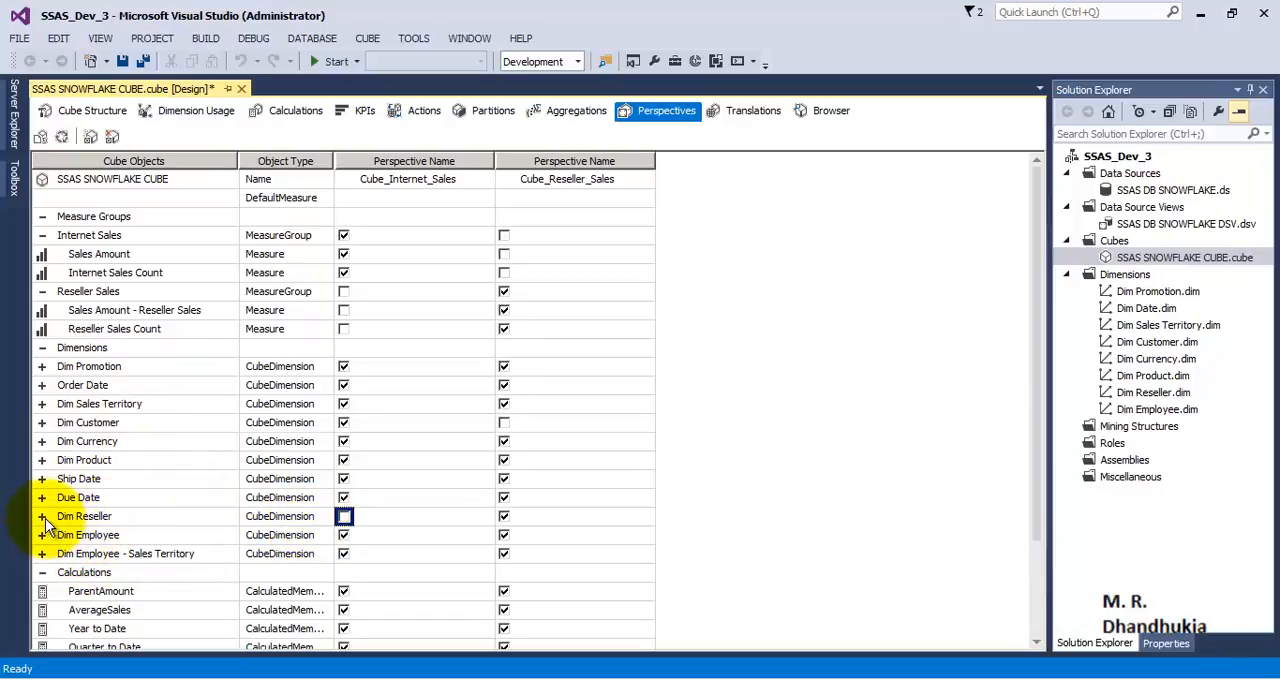
pyautogui.scroll(-2, 118, 588)
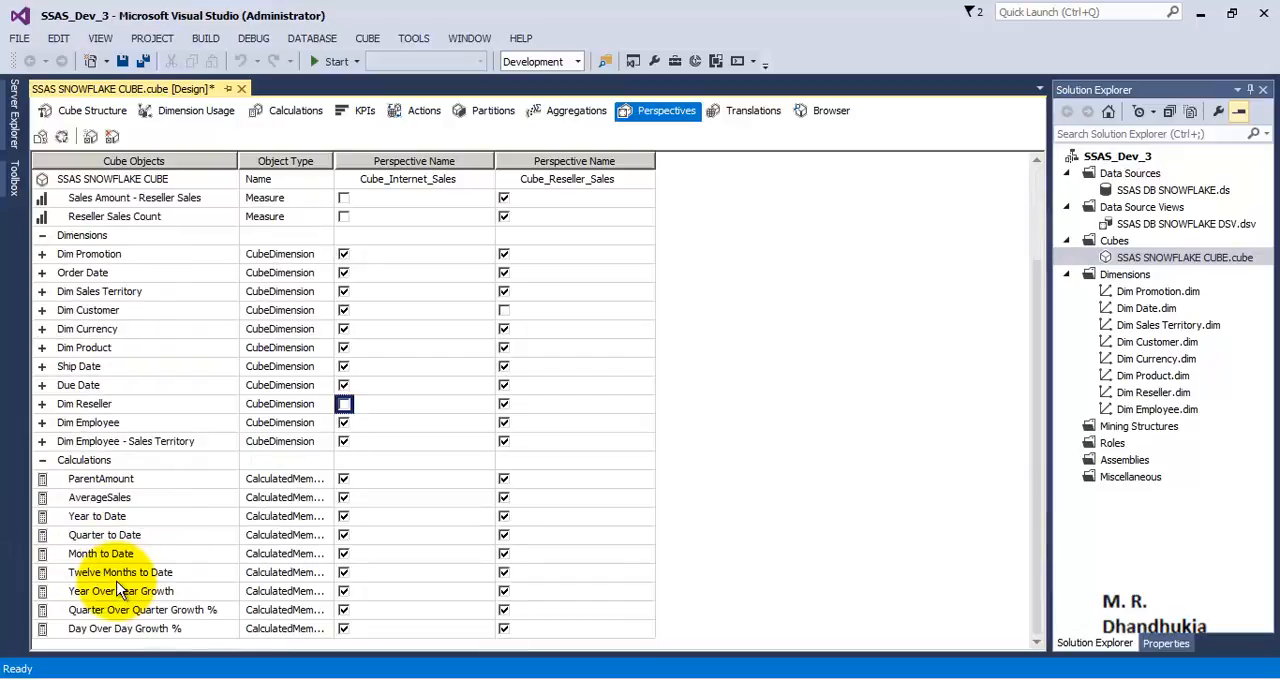
pyautogui.scroll(2, 118, 590)
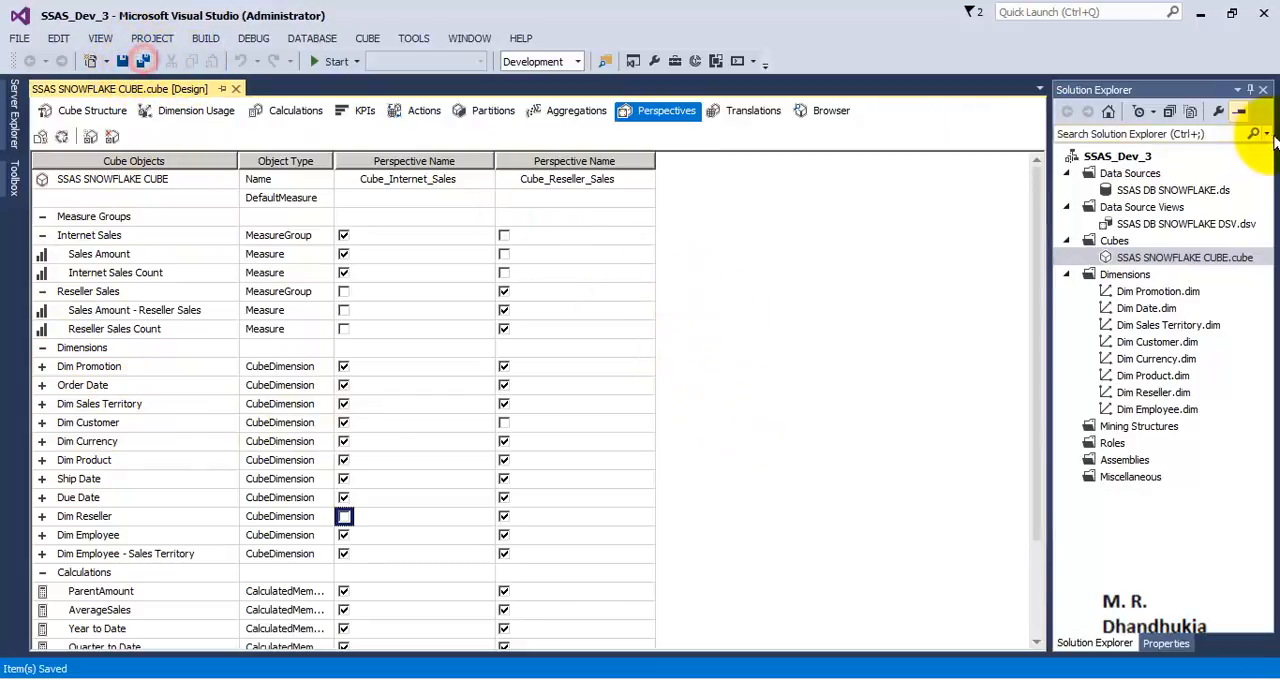
# Step: Deploy the SSAS_Dev_3 project and close the deployment progress window
pyautogui.rightClick(1124, 156)
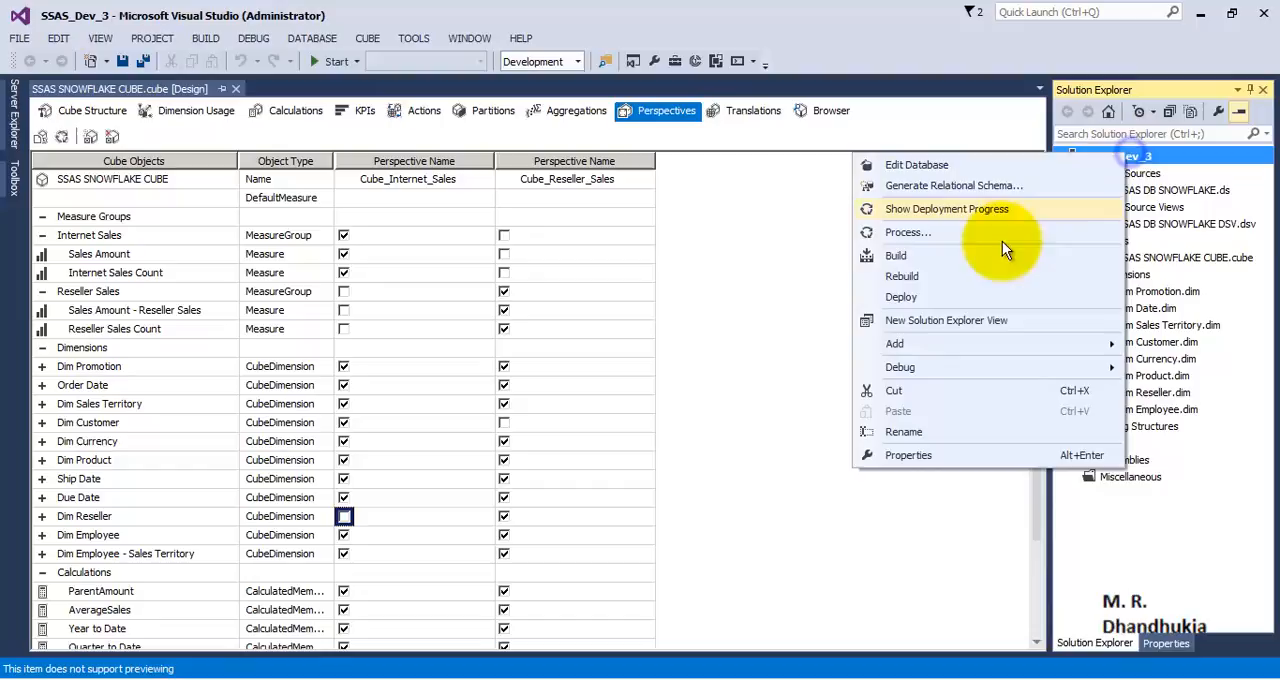
pyautogui.click(953, 296)
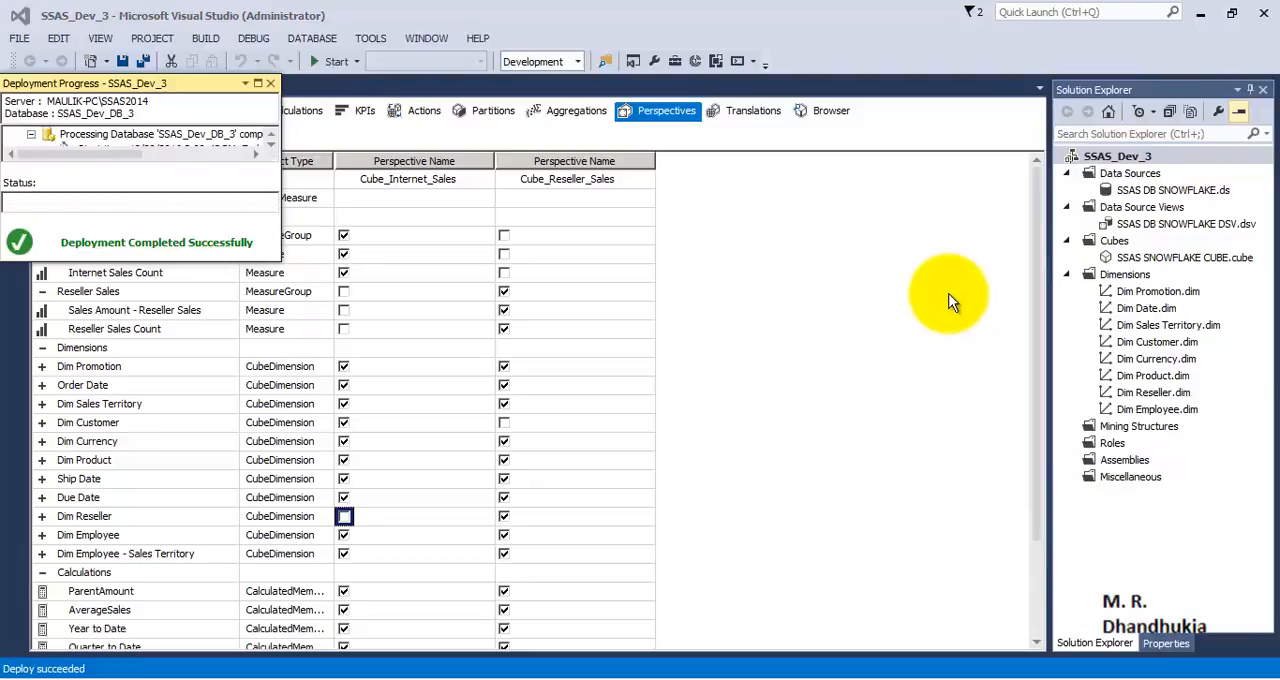
pyautogui.click(271, 84)
# Step: Launch Microsoft Office Excel 2007 and start a new external data connection from Analysis Services in the blank workbook
pyautogui.click(22, 670)
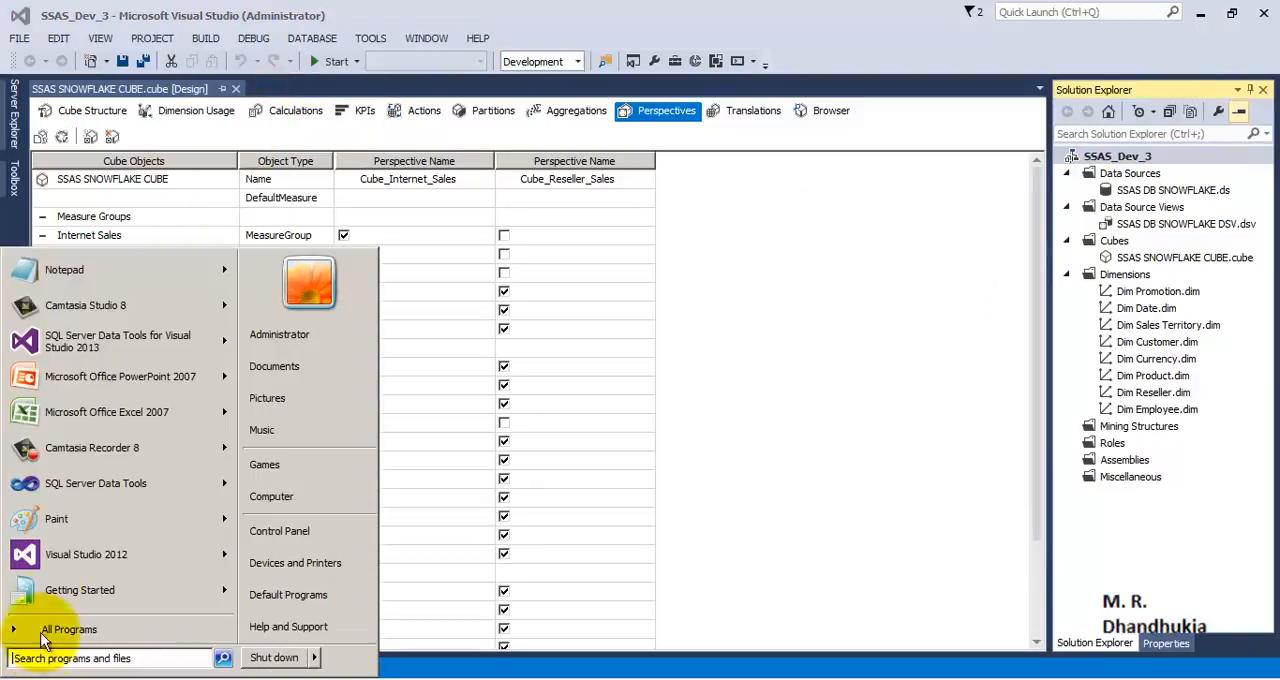
pyautogui.click(85, 414)
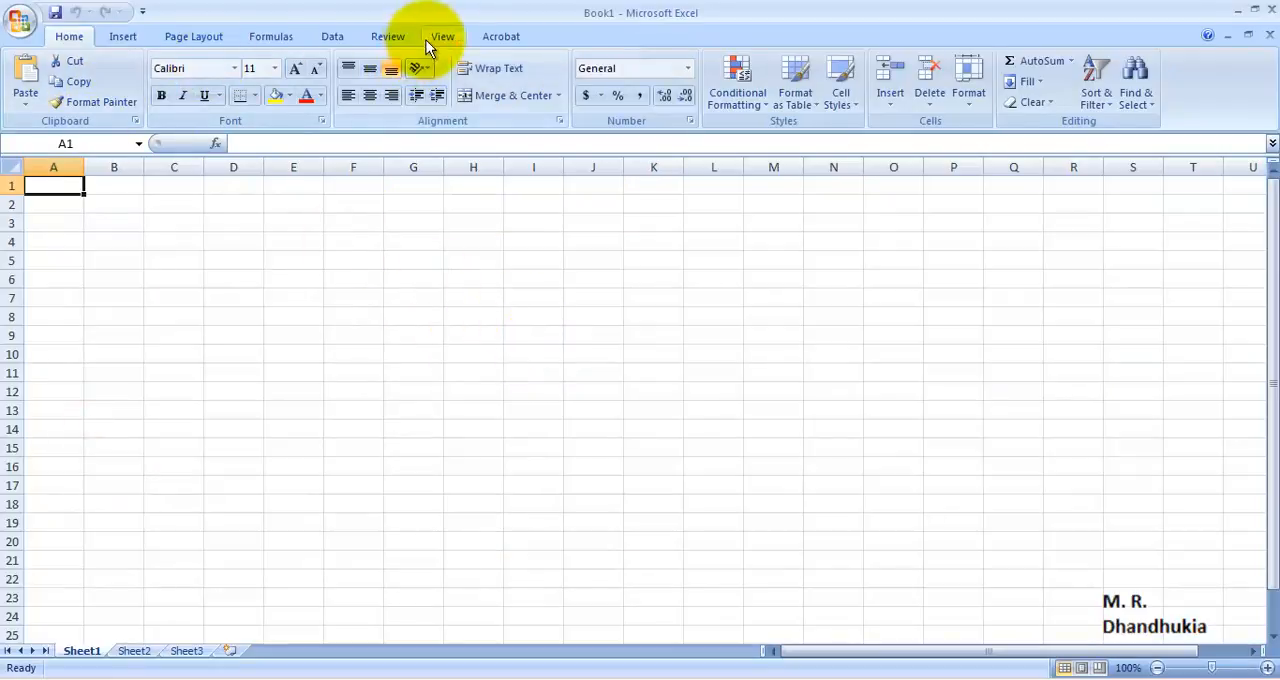
pyautogui.click(333, 38)
pyautogui.click(164, 100)
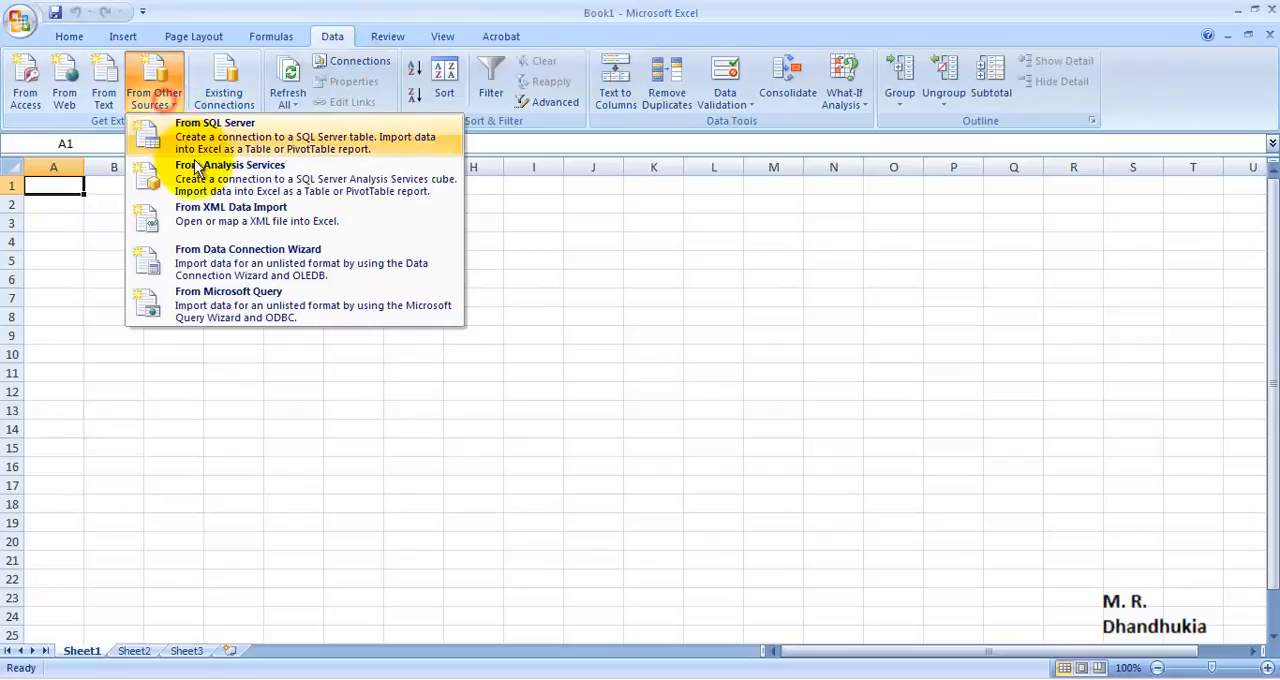
pyautogui.click(185, 145)
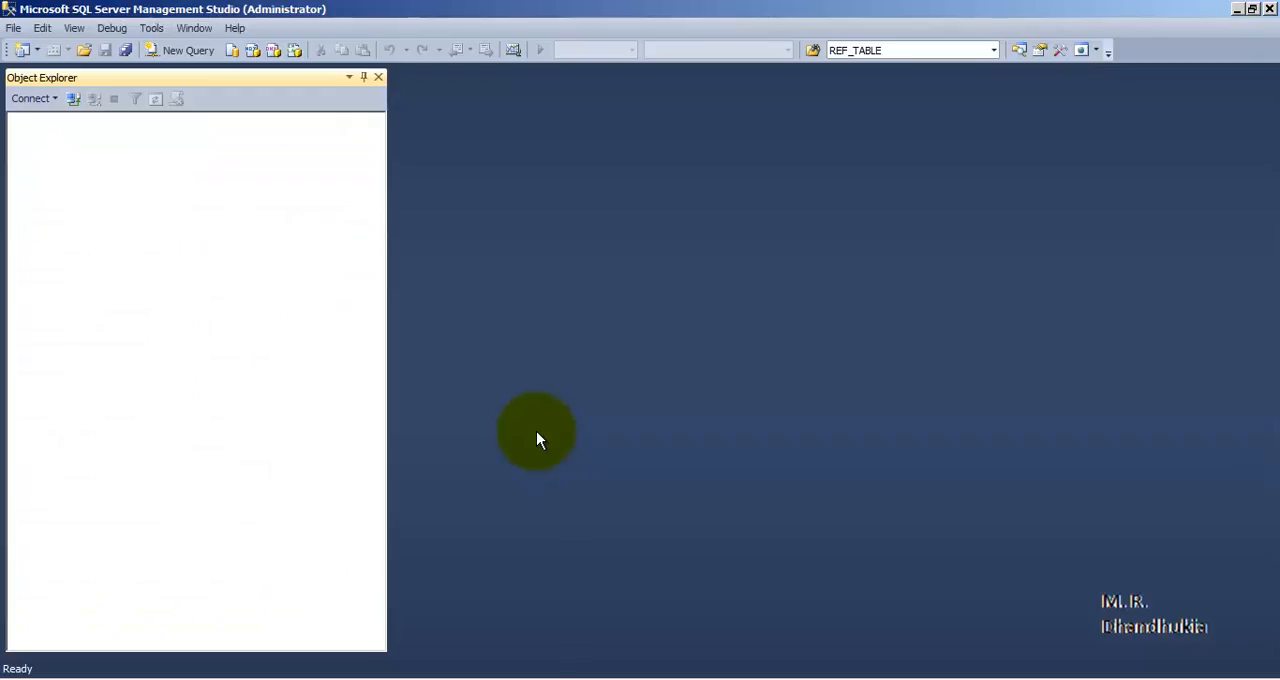
# Step: In SQL Server Management Studio, copy the Analysis Services server name, cancel the connection dialog, and return to Excel's Data Connection Wizard
pyautogui.click(811, 217)
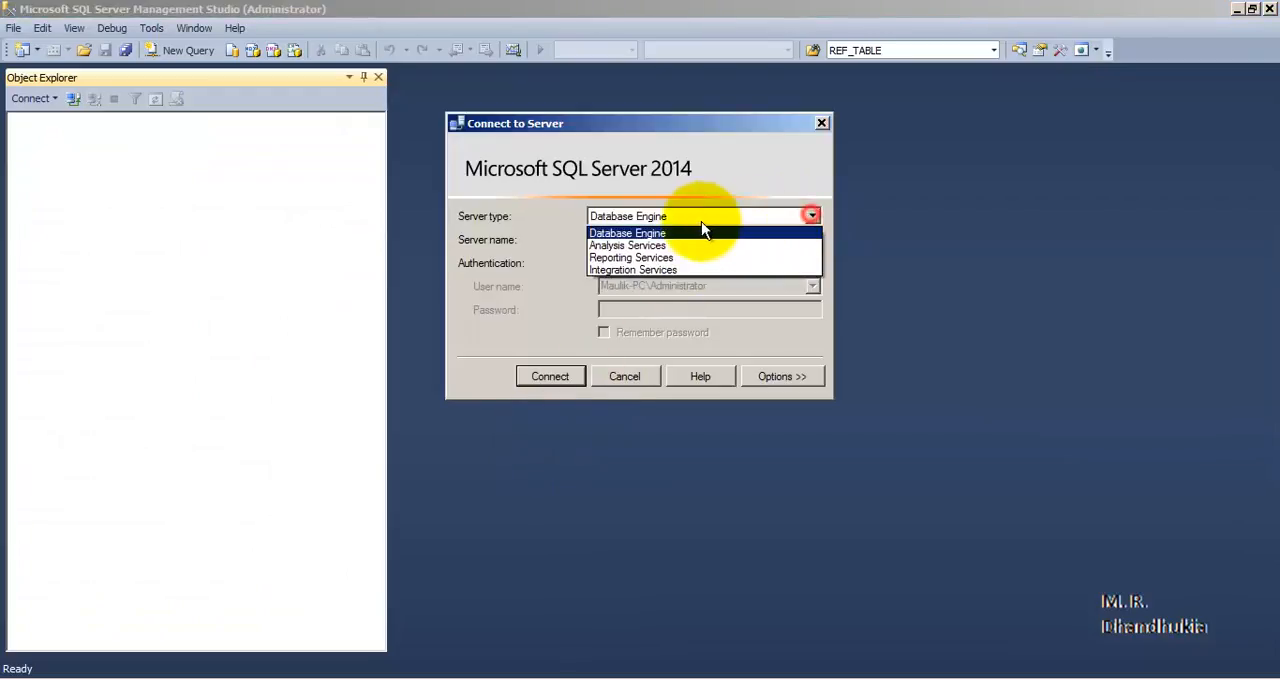
pyautogui.click(615, 244)
pyautogui.rightClick(662, 238)
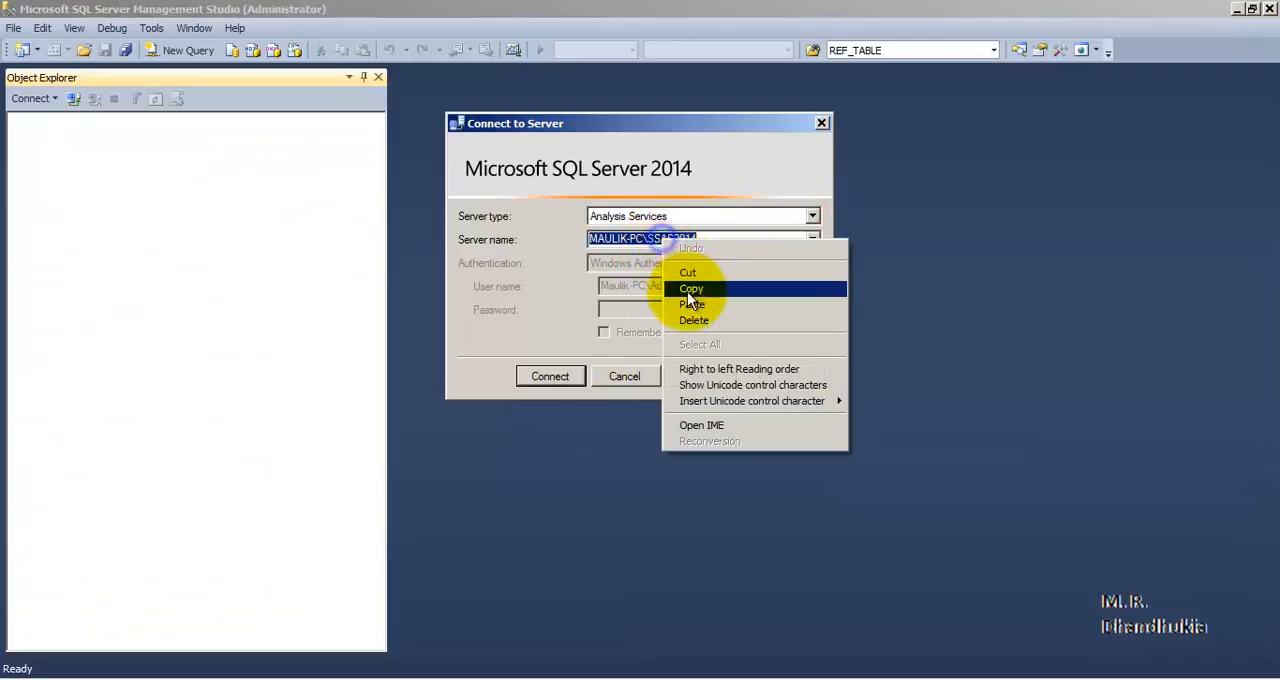
pyautogui.click(690, 288)
pyautogui.click(626, 376)
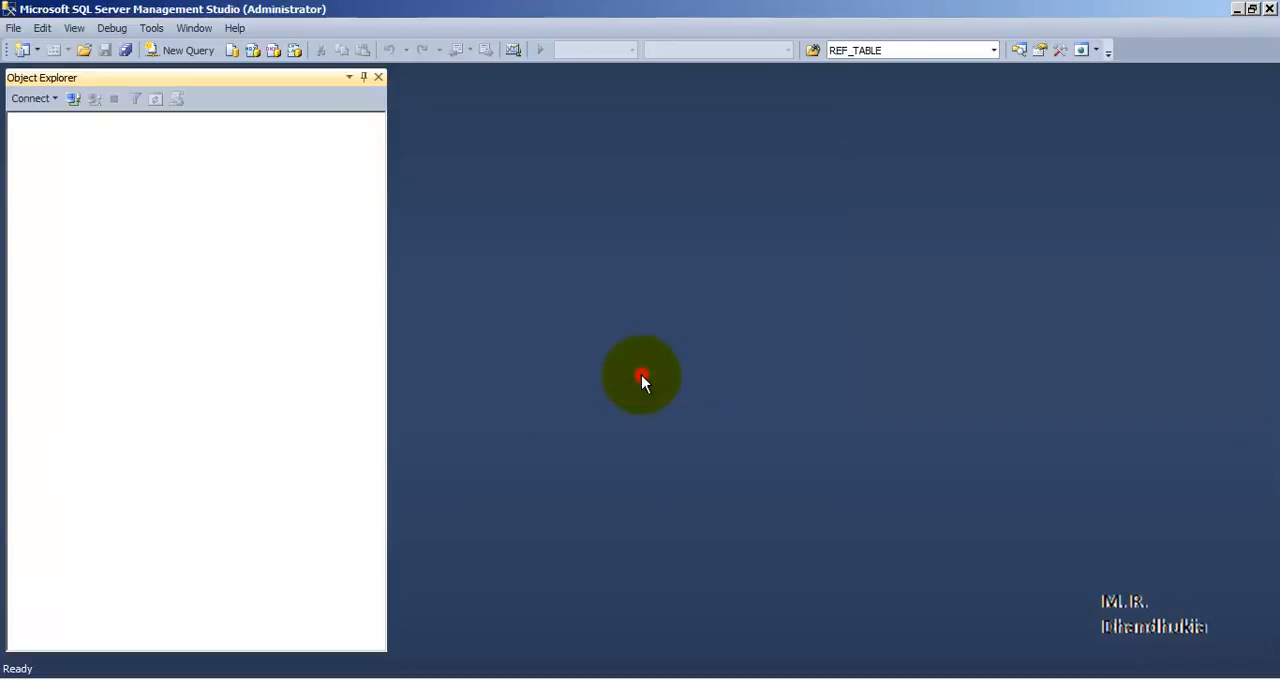
pyautogui.click(635, 672)
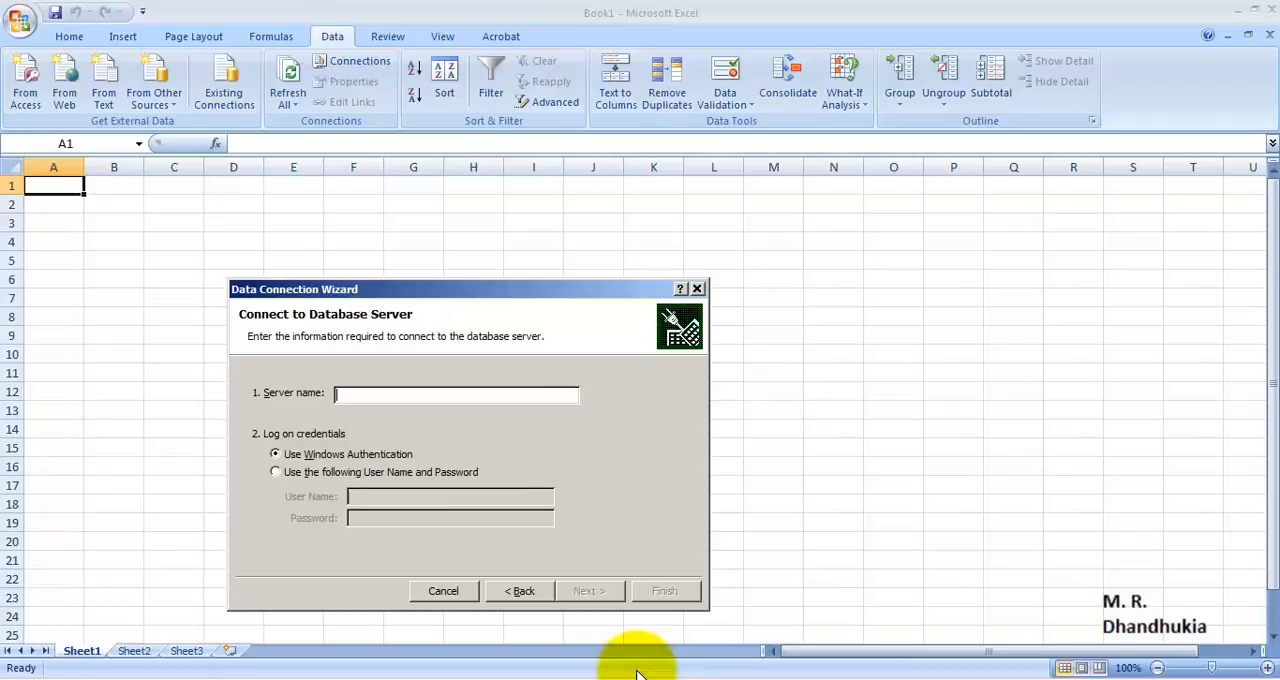
# Step: Connect to the copied Analysis Services server name with Windows Authentication and choose the SSAS_Dev_DB_3 database
pyautogui.rightClick(391, 394)
pyautogui.click(422, 448)
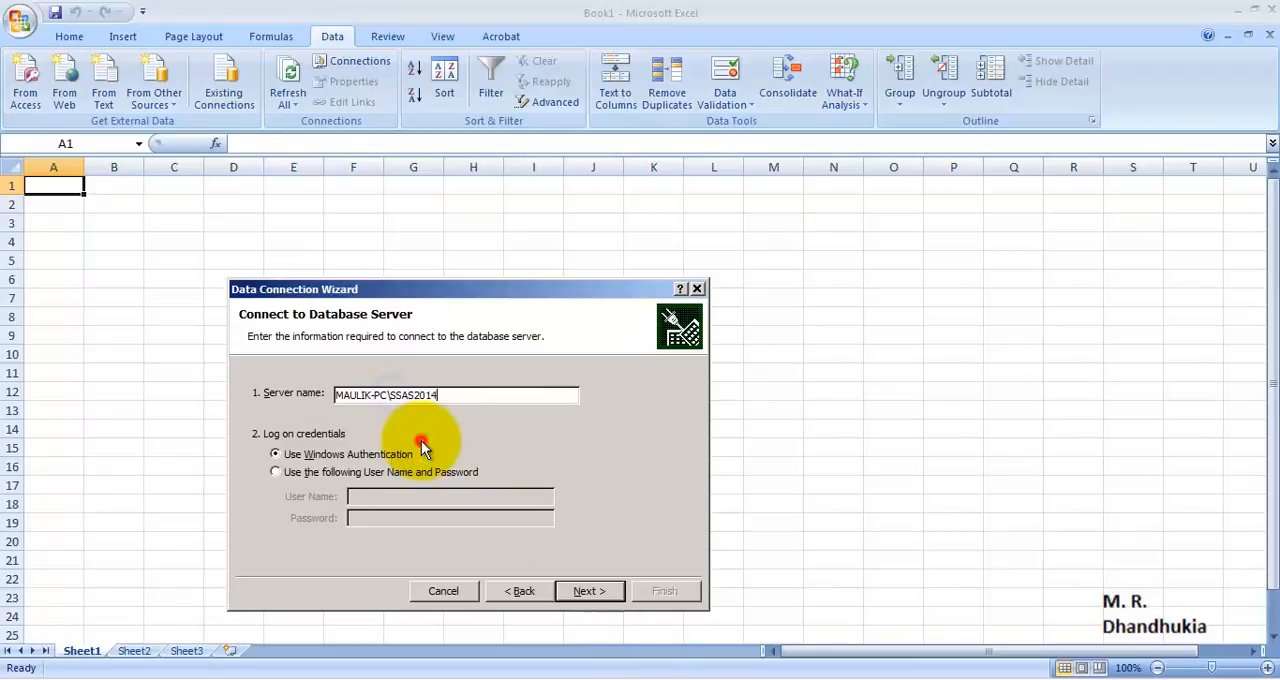
pyautogui.click(581, 589)
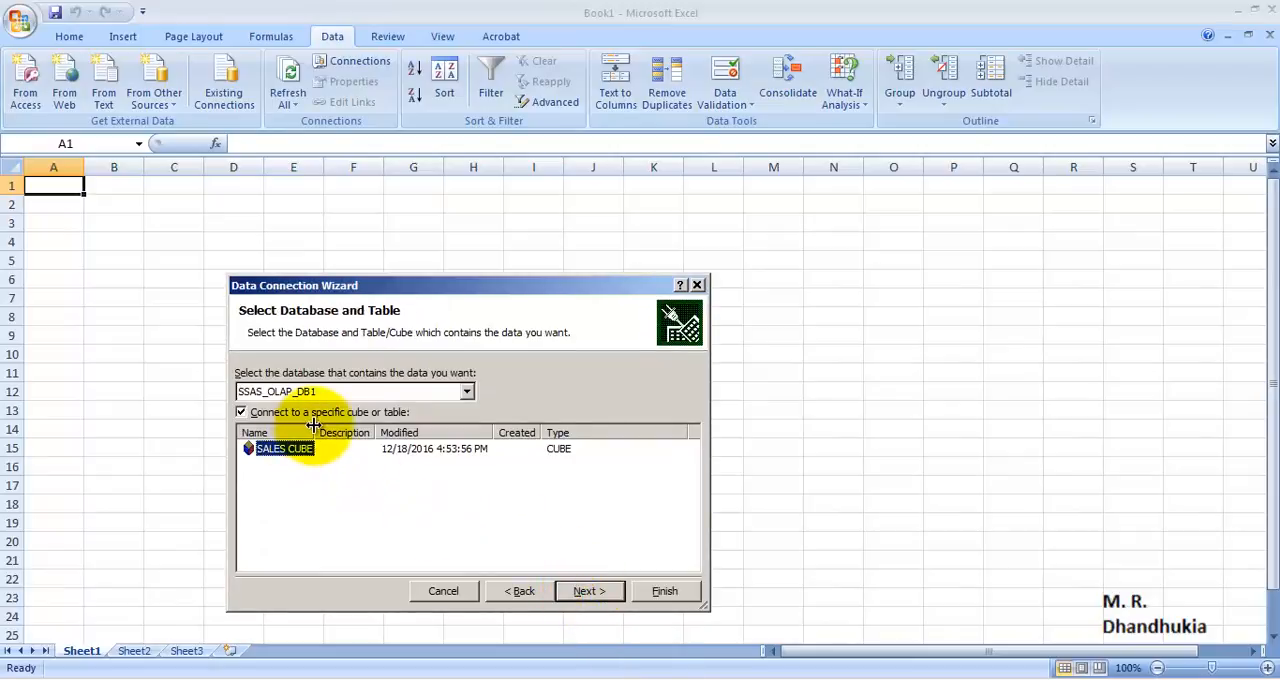
pyautogui.click(467, 392)
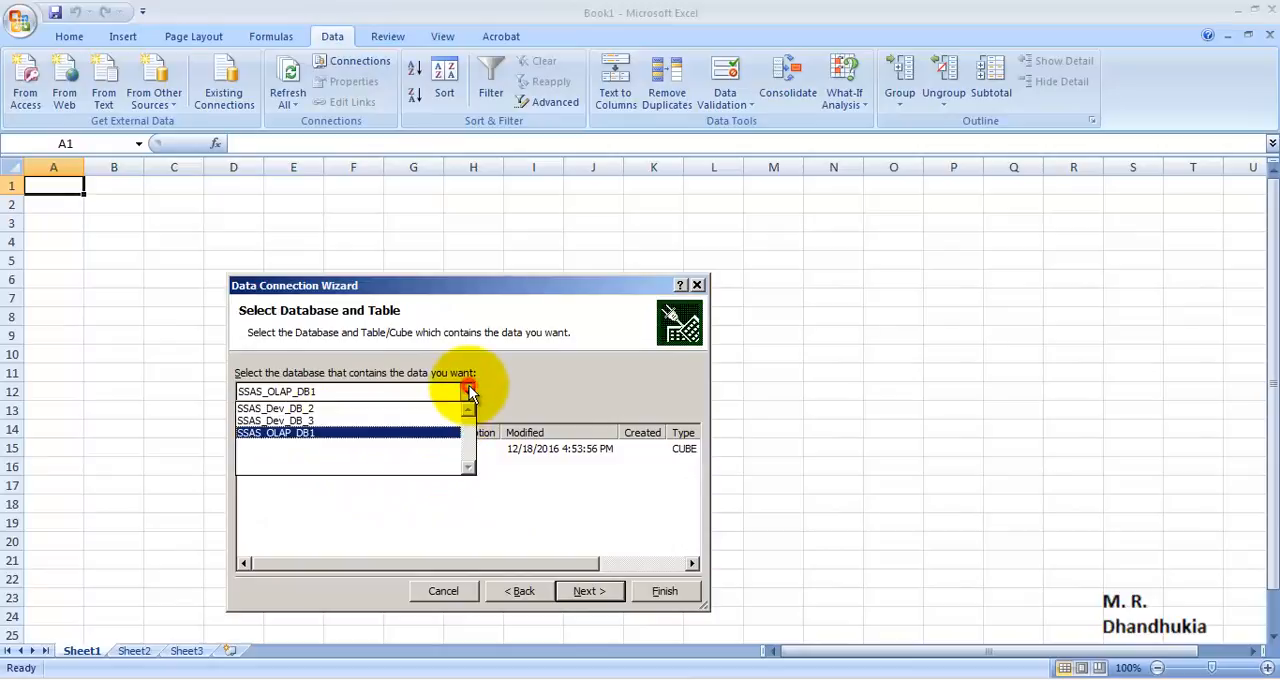
pyautogui.click(349, 421)
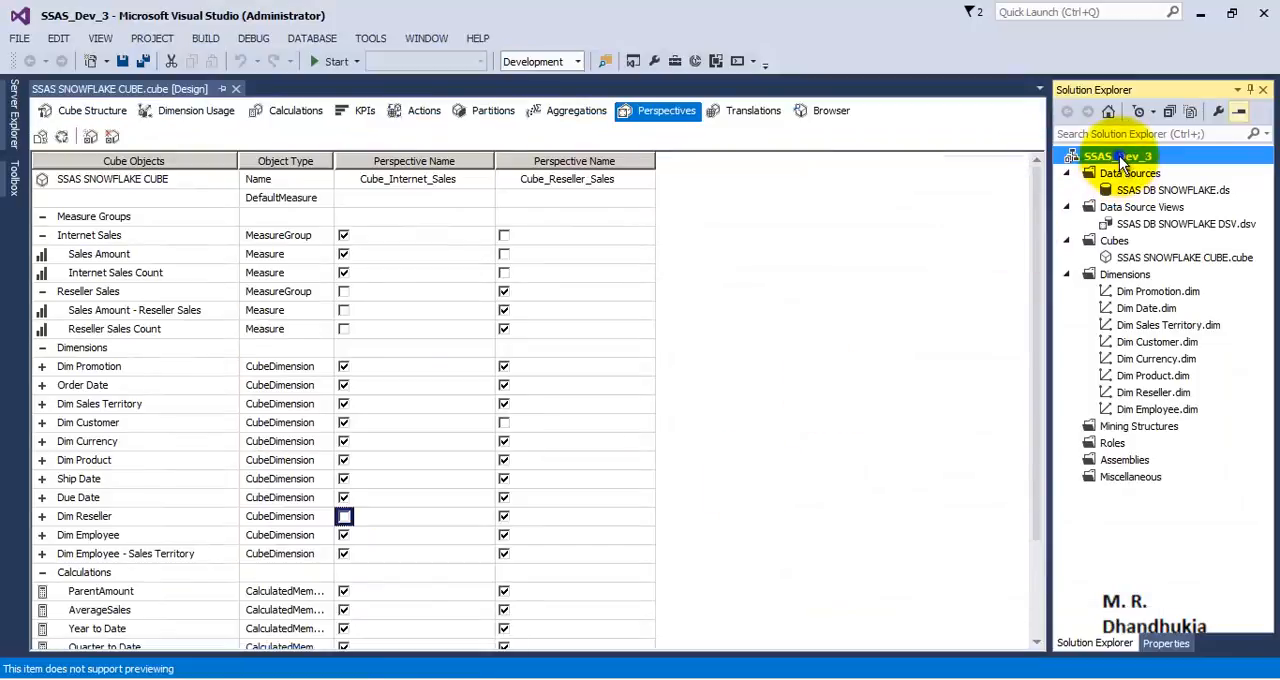
# Step: Switch to Visual Studio and check the target database in the SSAS_Dev_3 project's deployment properties
pyautogui.rightClick(1119, 156)
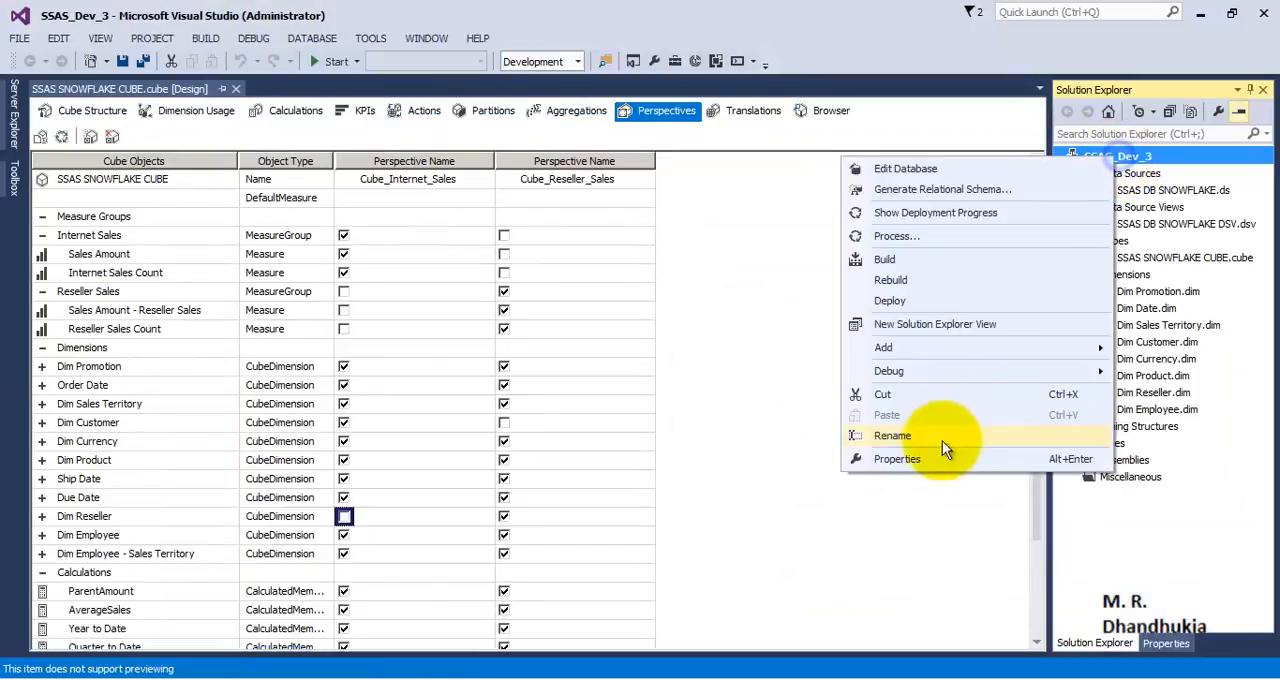
pyautogui.click(900, 458)
pyautogui.click(400, 246)
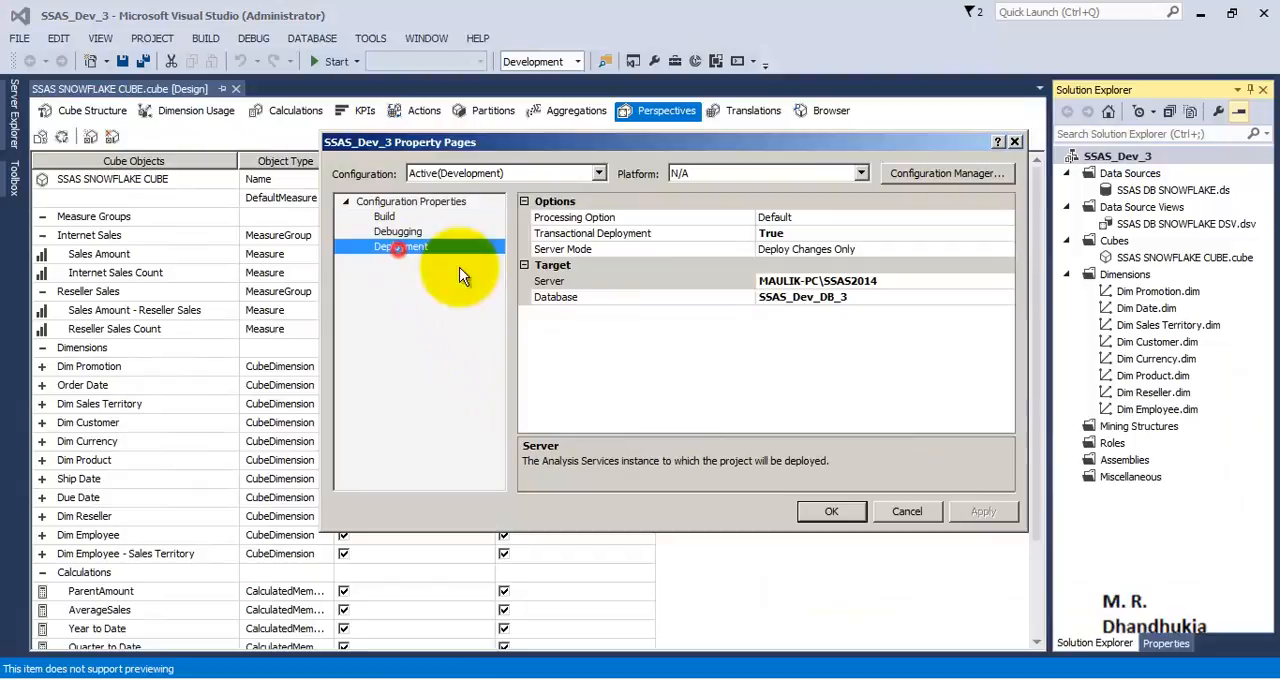
pyautogui.click(870, 298)
pyautogui.doubleClick(858, 299)
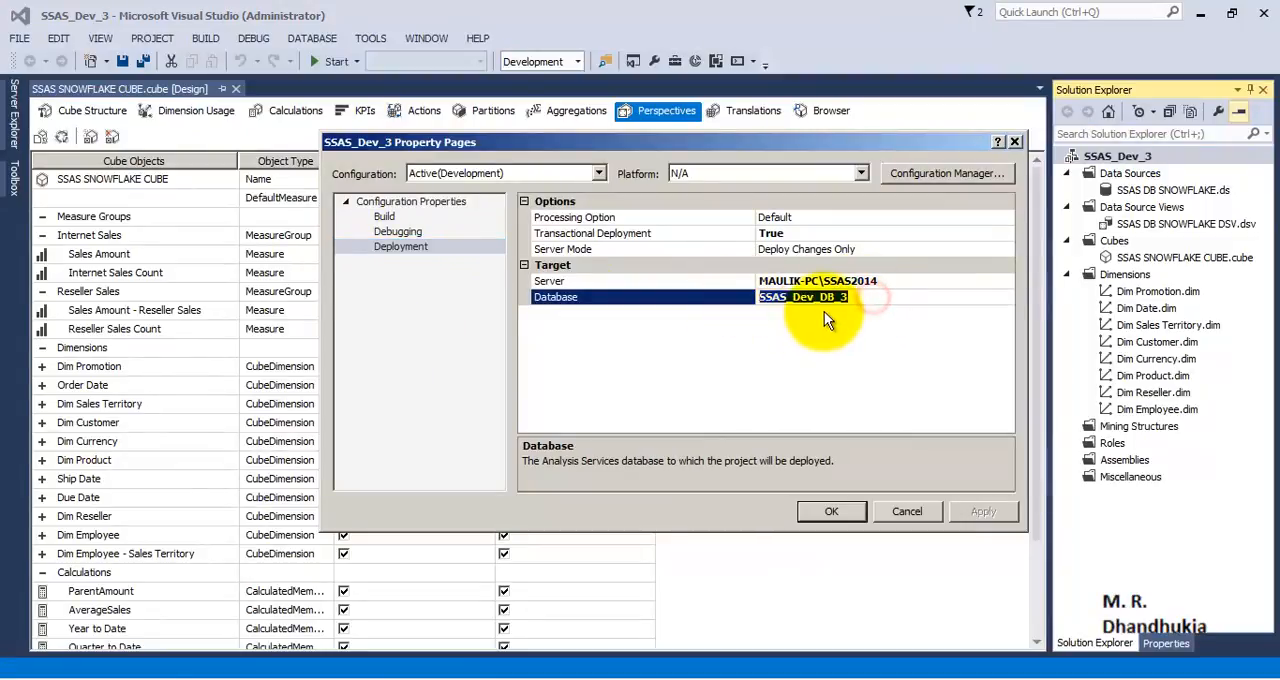
pyautogui.click(1015, 142)
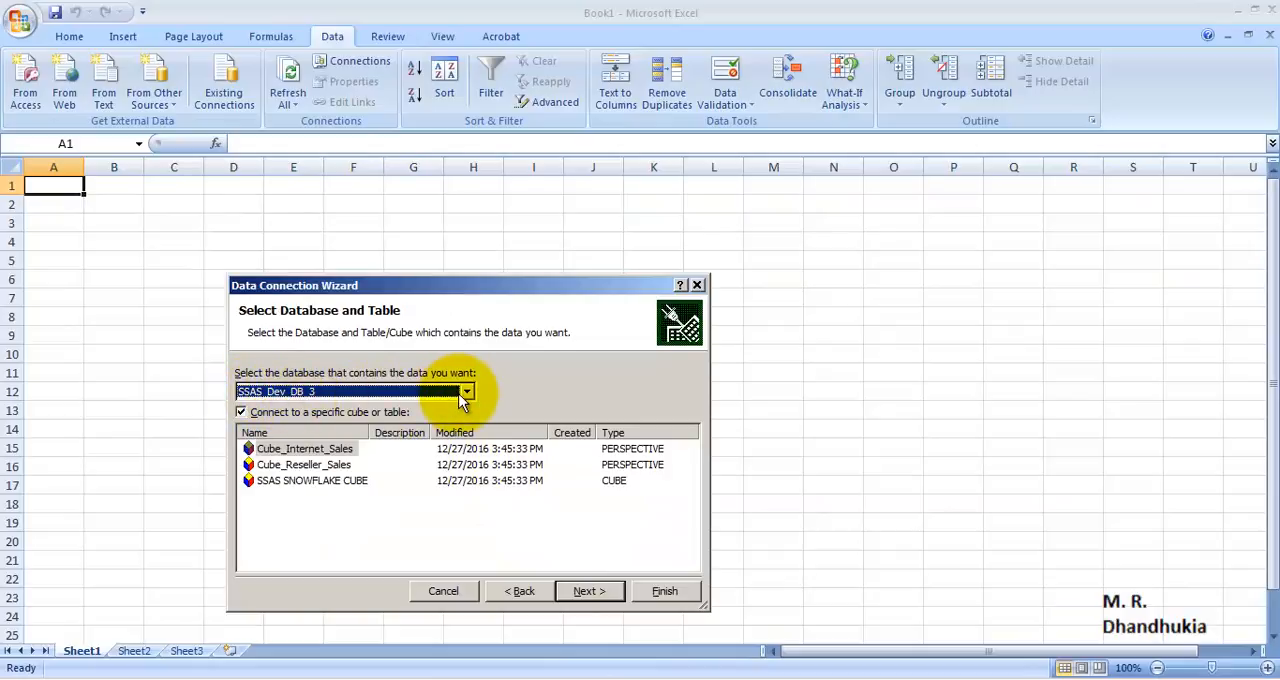
# Step: Choose the Cube_Internet_Sales perspective in Excel's connection wizard and finish it with the suggested connection file name
pyautogui.moveTo(372, 432); pyautogui.dragTo(428, 432)
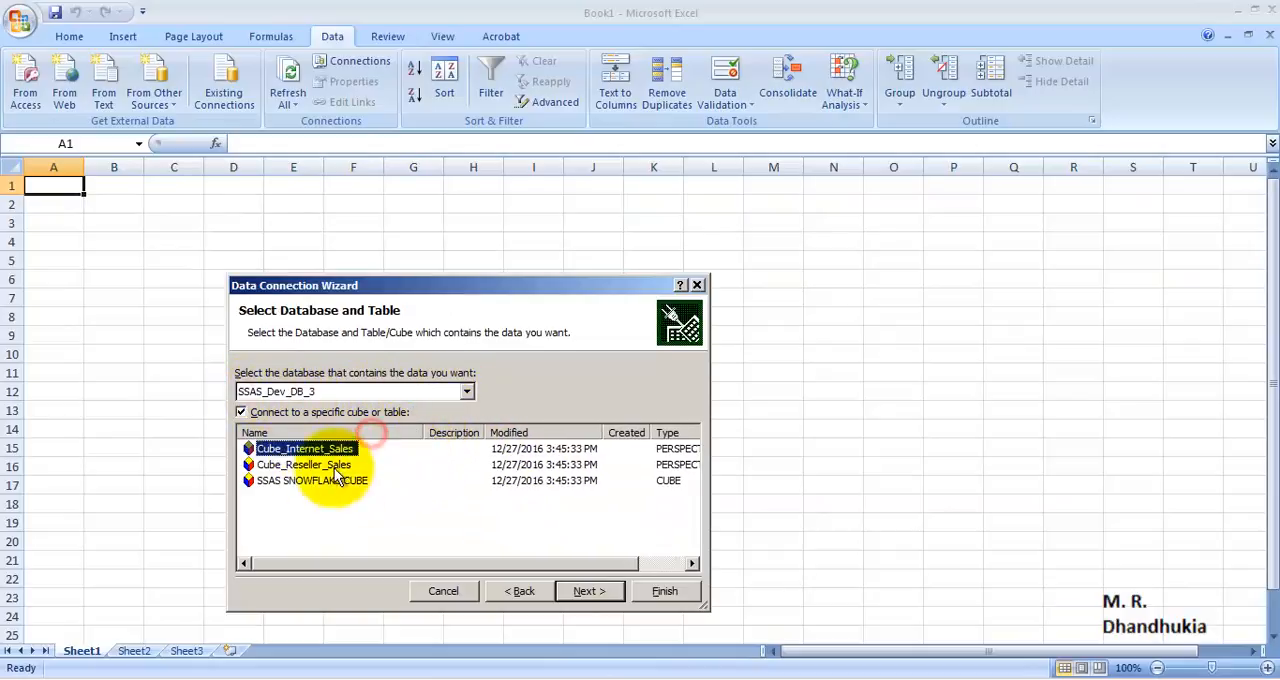
pyautogui.click(331, 467)
pyautogui.click(316, 476)
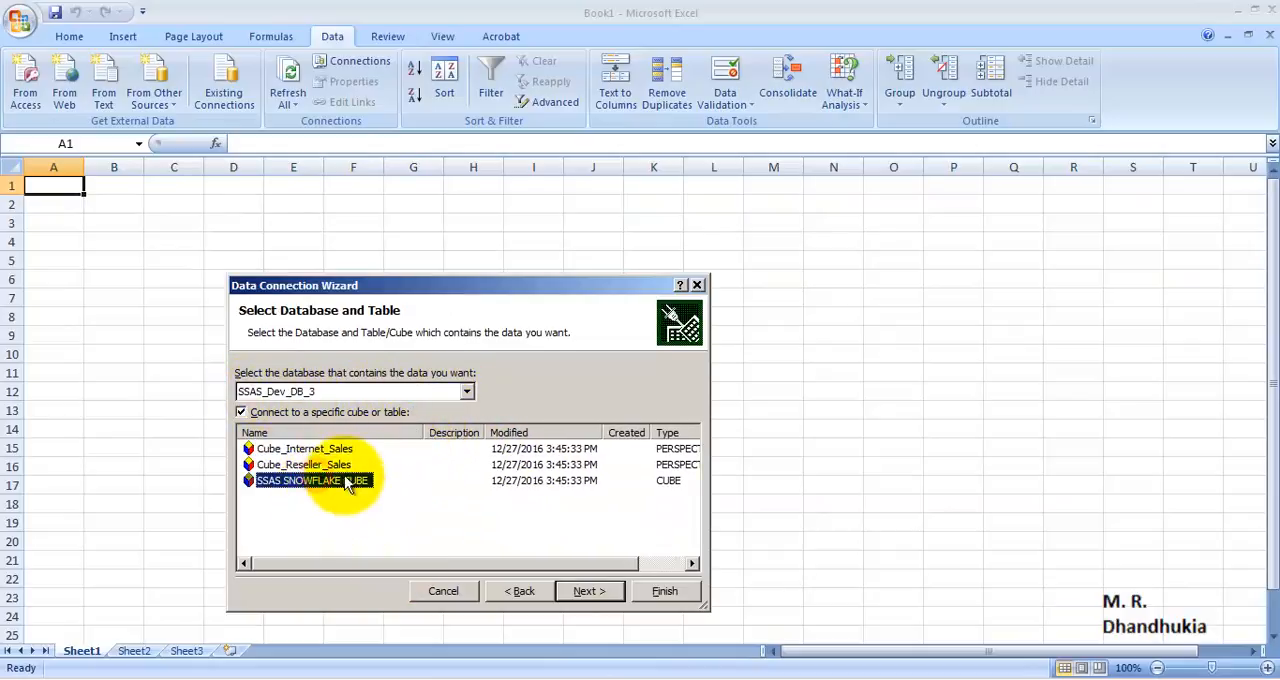
pyautogui.click(322, 448)
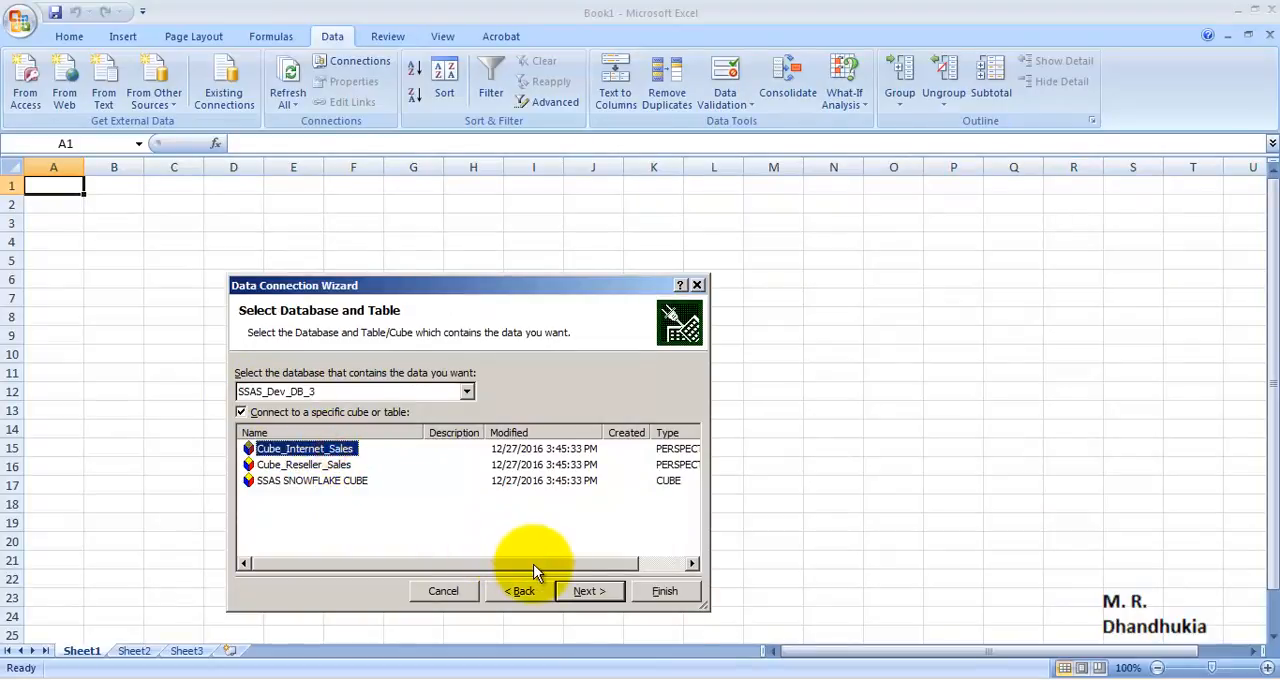
pyautogui.moveTo(531, 563); pyautogui.dragTo(590, 566)
pyautogui.click(640, 450)
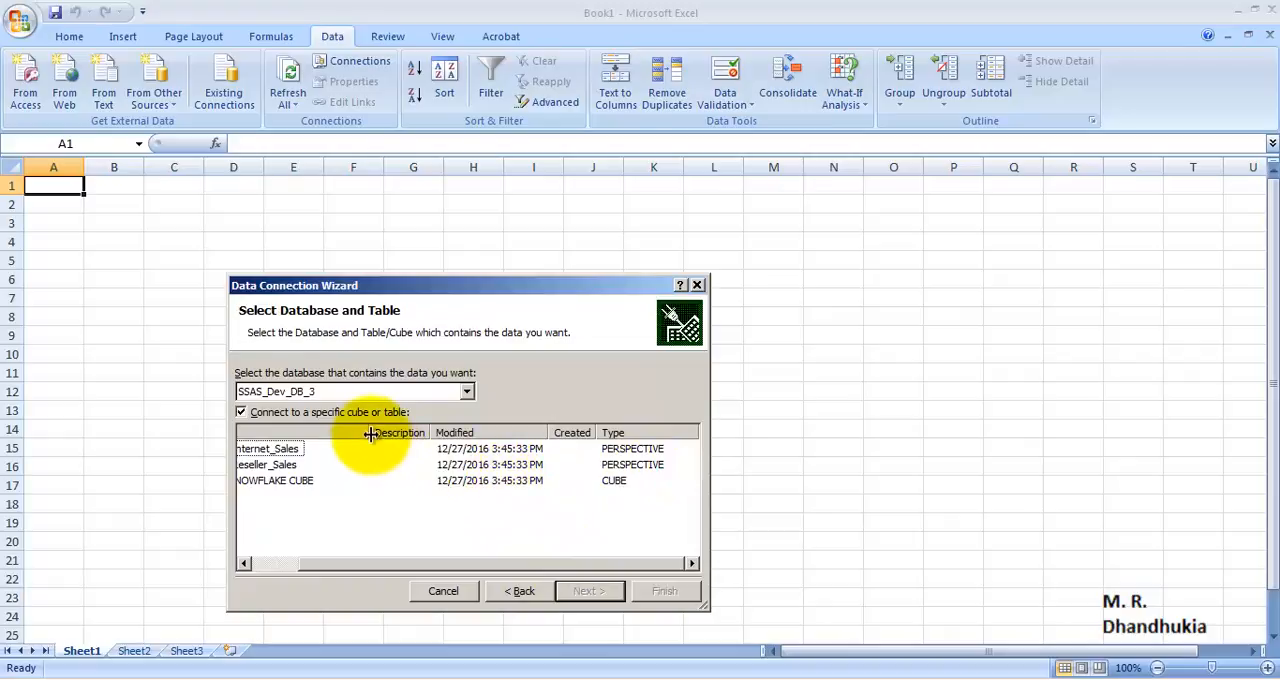
pyautogui.moveTo(372, 433)
pyautogui.mouseDown()
pyautogui.moveTo(340, 434)
pyautogui.moveTo(383, 434)
pyautogui.mouseUp()
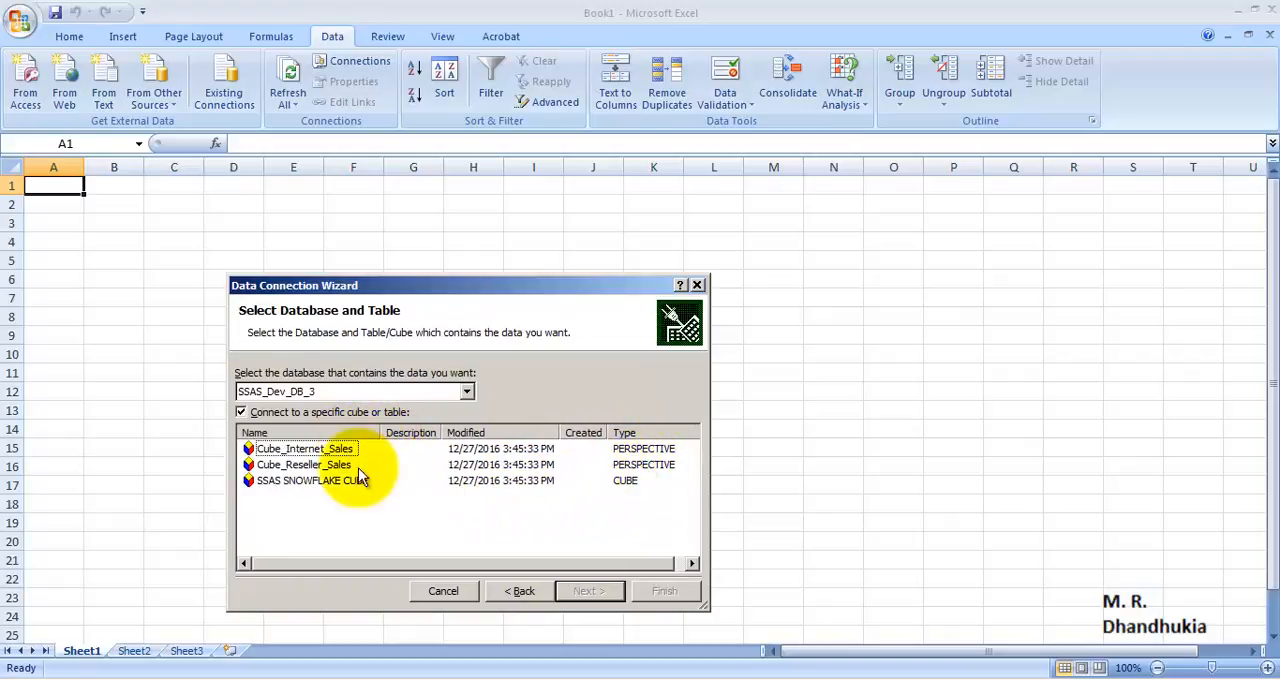
pyautogui.click(338, 450)
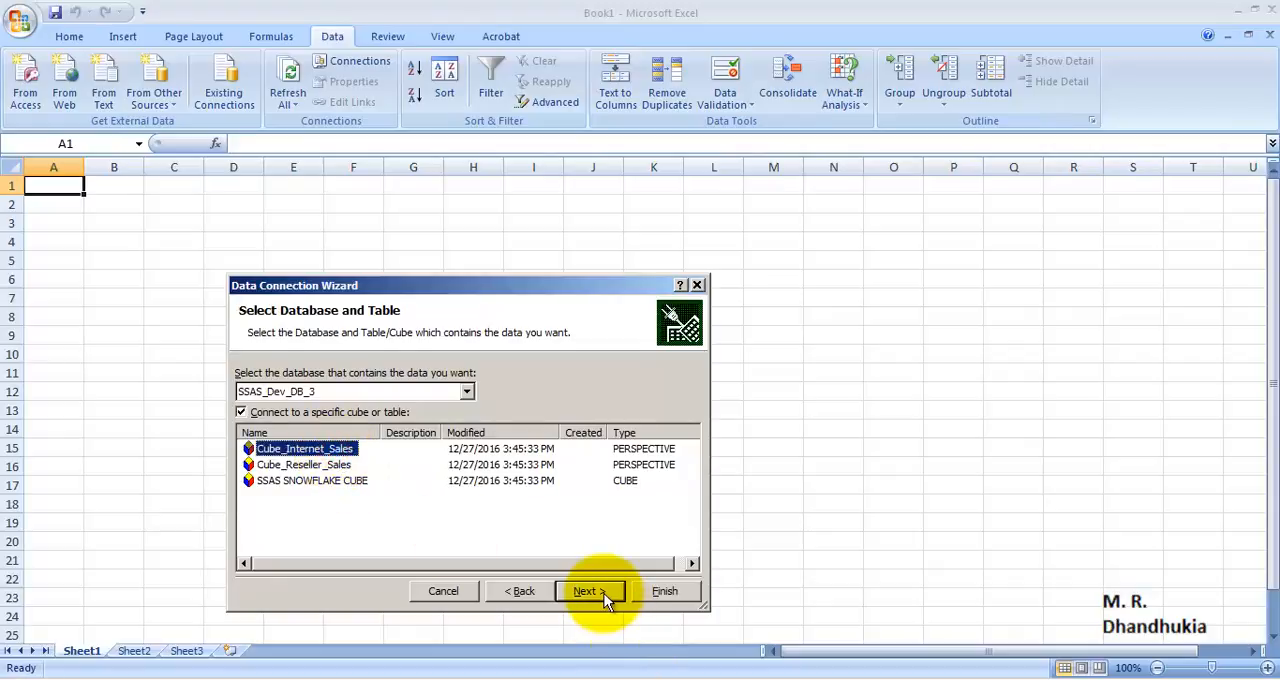
pyautogui.click(590, 591)
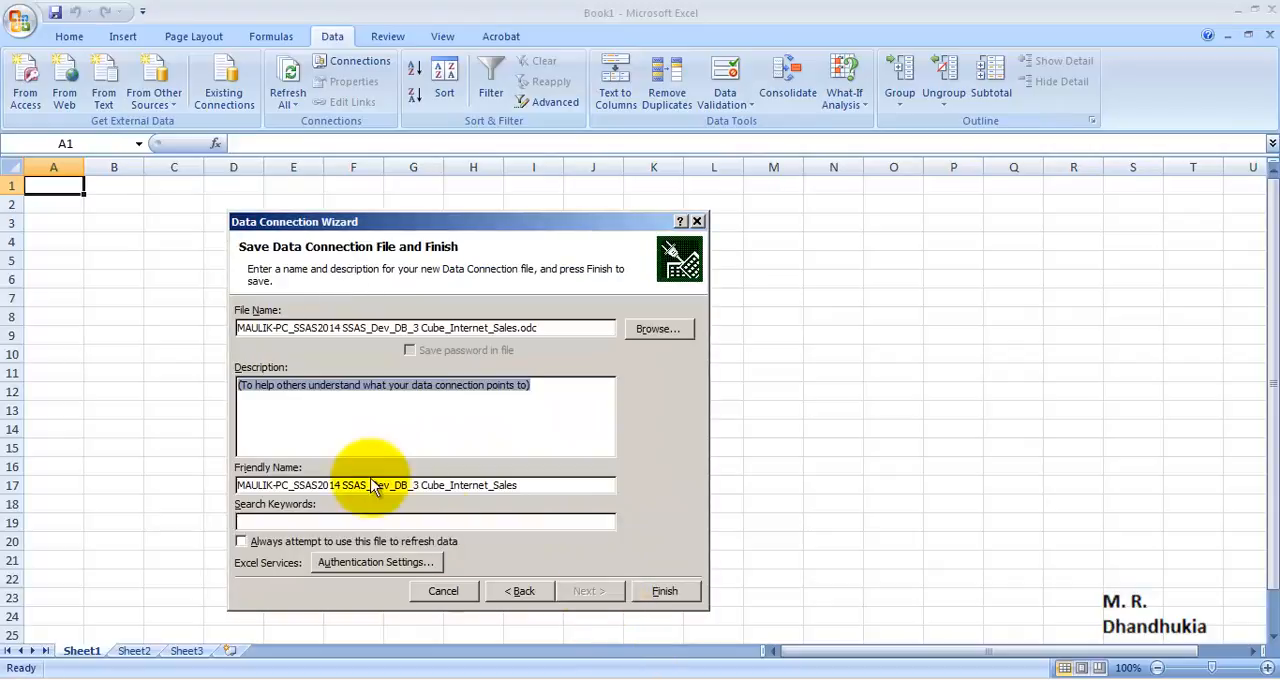
pyautogui.click(665, 591)
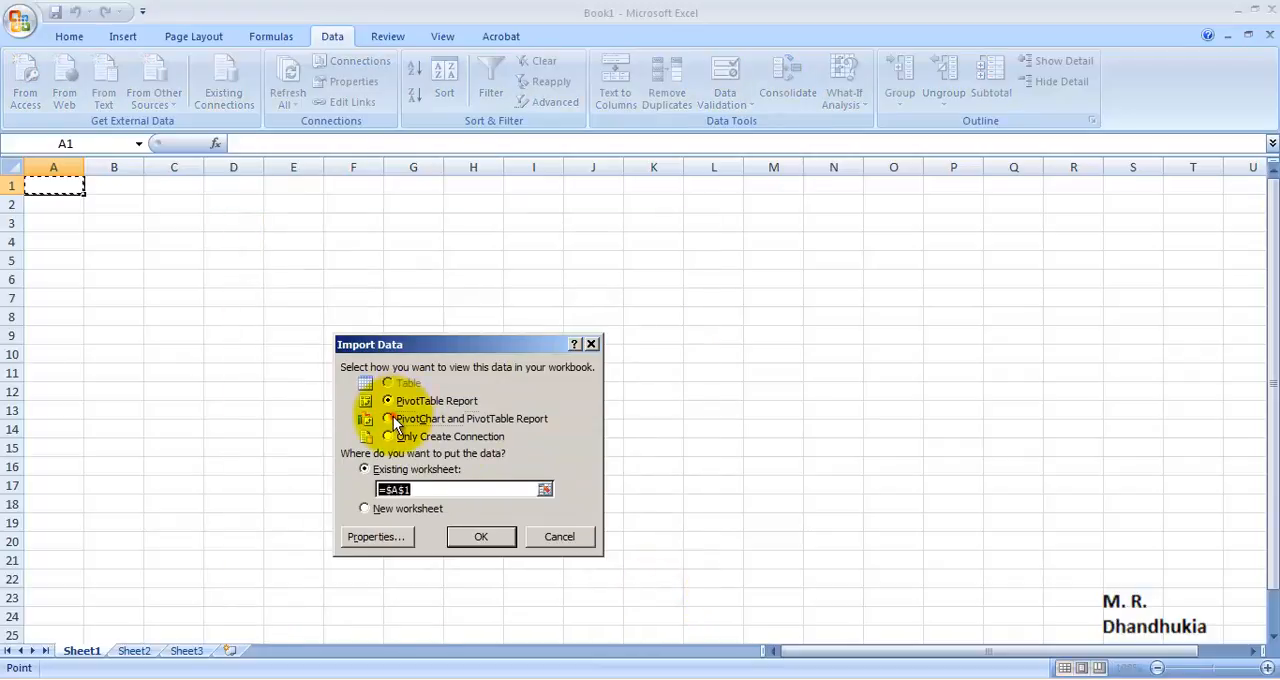
# Step: Import the data as a PivotChart and PivotTable Report at cell A1 and close the PivotChart Filter Pane
pyautogui.click(389, 419)
pyautogui.click(480, 537)
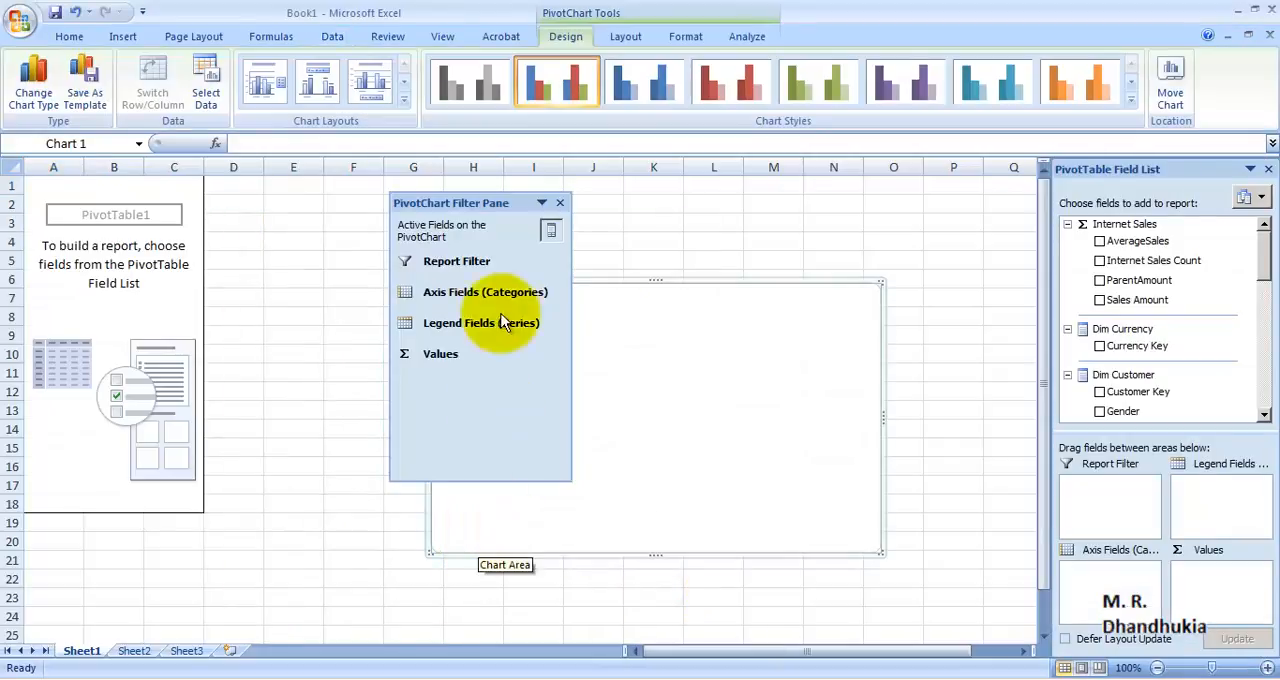
pyautogui.click(559, 205)
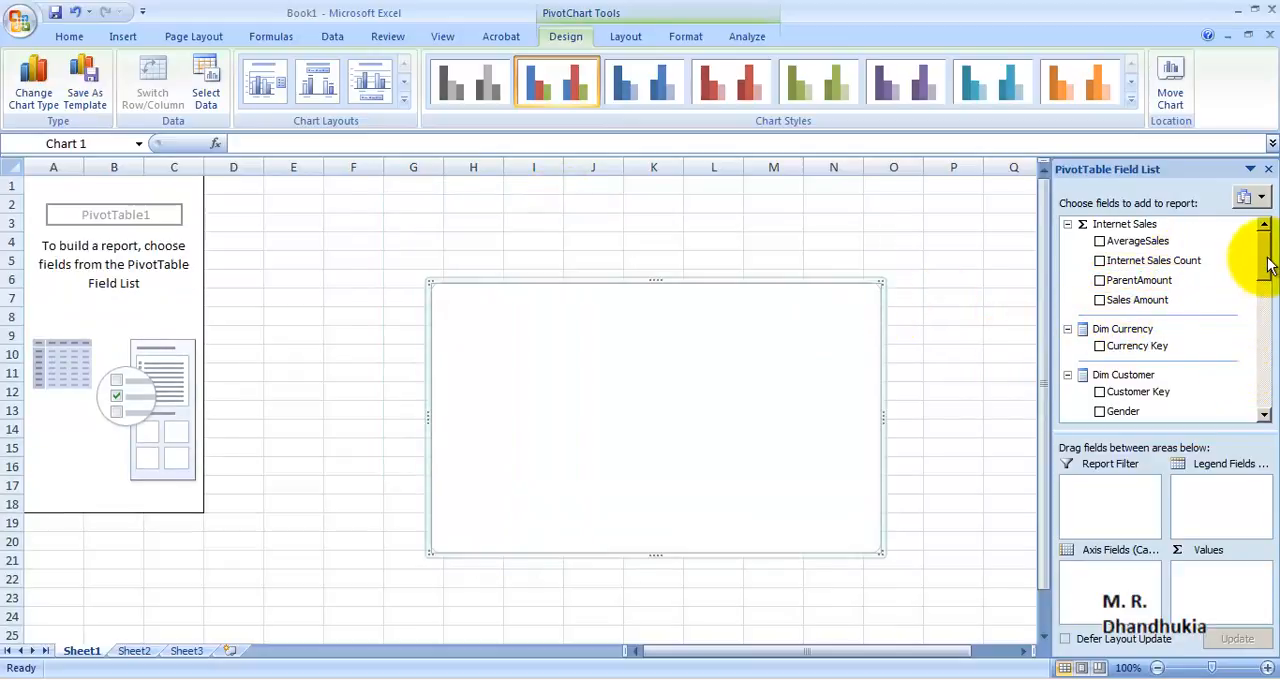
# Step: Add AverageSales from Internet Sales to the report, then replace it with Sales Amount
pyautogui.moveTo(1264, 250)
pyautogui.mouseDown()
pyautogui.moveTo(1270, 290)
pyautogui.moveTo(1270, 262)
pyautogui.mouseUp()
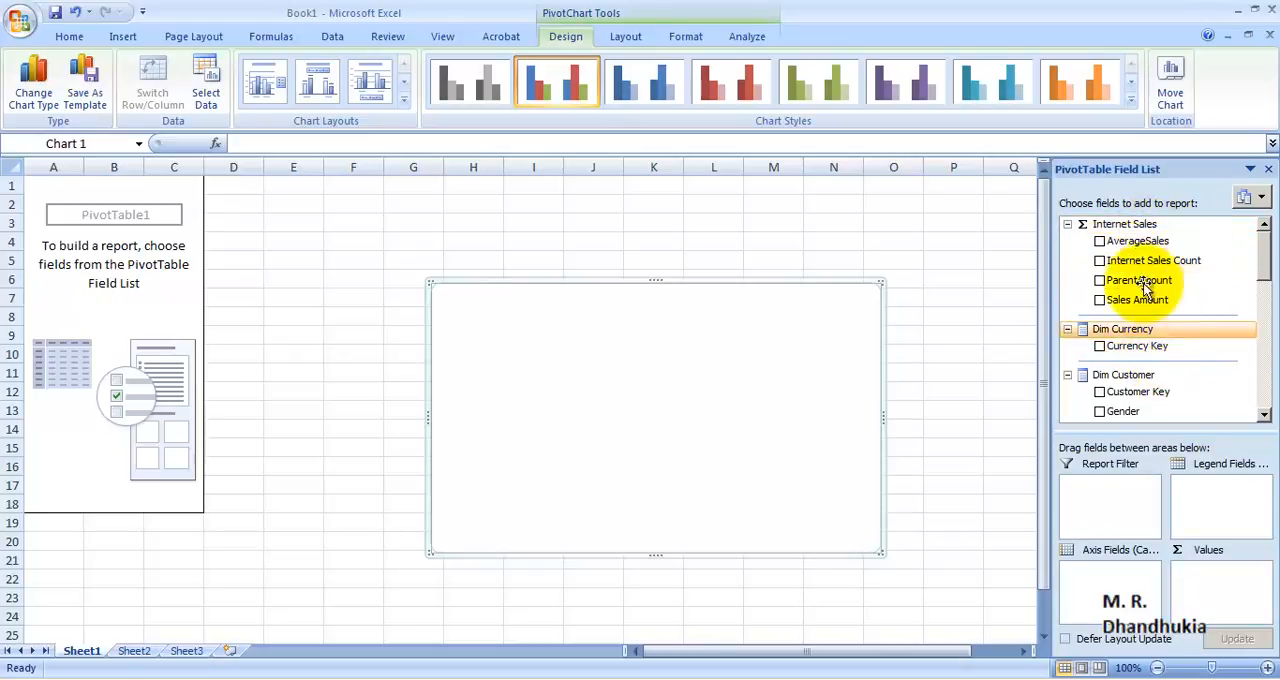
pyautogui.click(1100, 242)
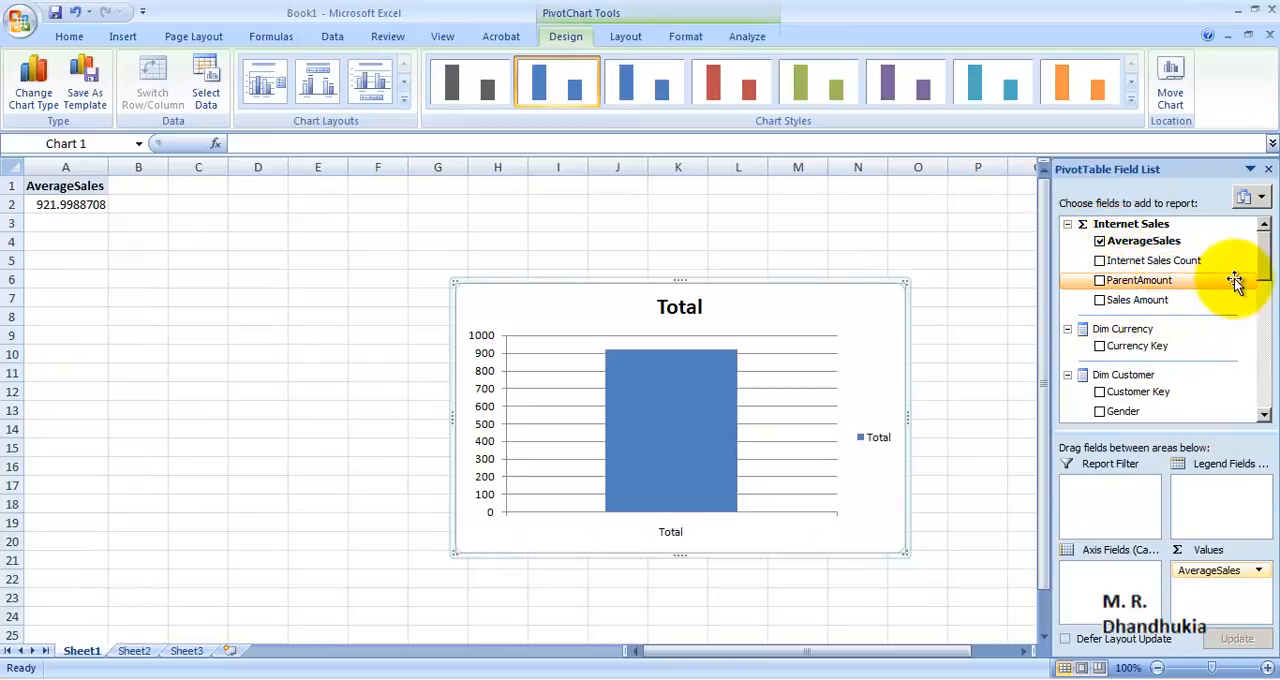
pyautogui.click(1100, 241)
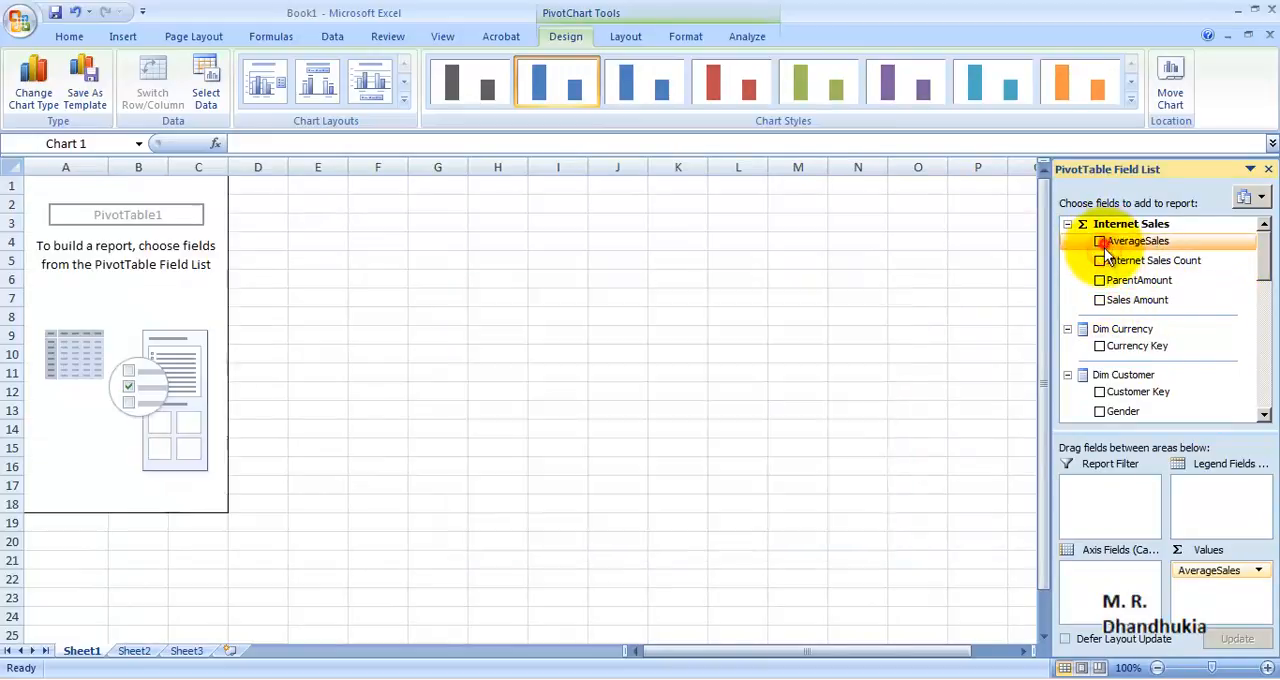
pyautogui.click(1100, 300)
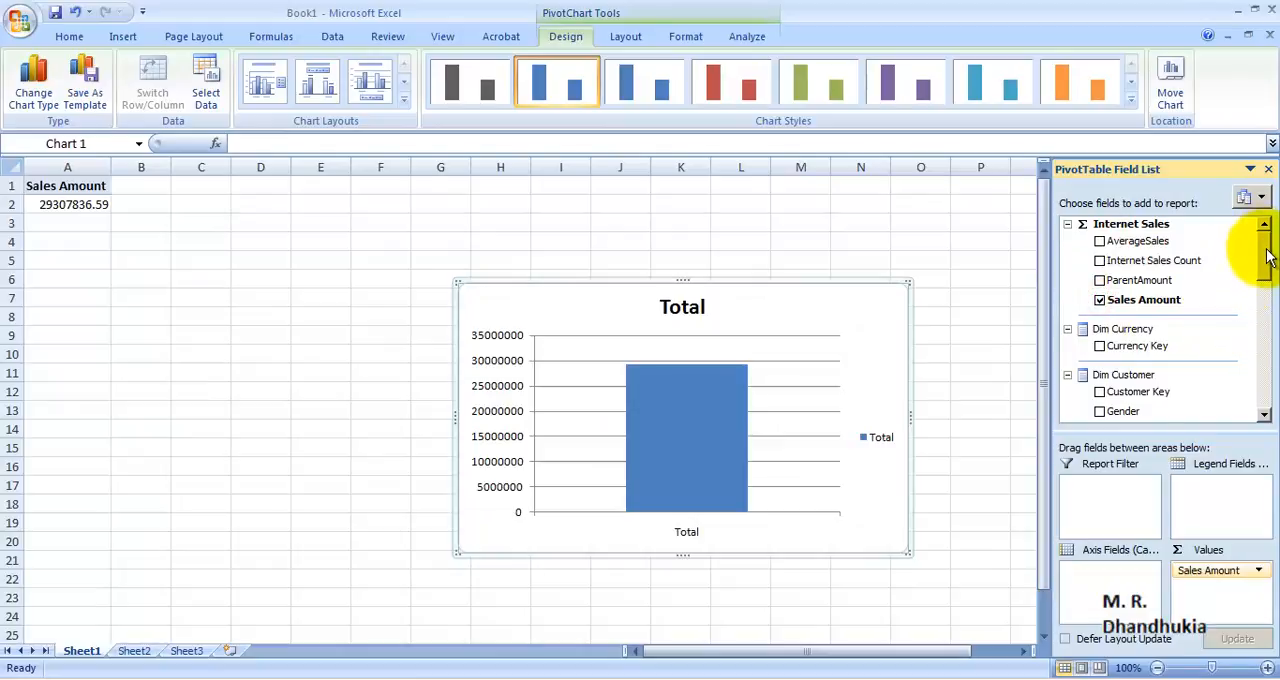
# Step: Break down Sales Amount by the Dim Customer fields Gender and Marital Status and highlight the resulting pivot table
pyautogui.moveTo(1267, 256); pyautogui.dragTo(1266, 274)
pyautogui.click(1100, 297)
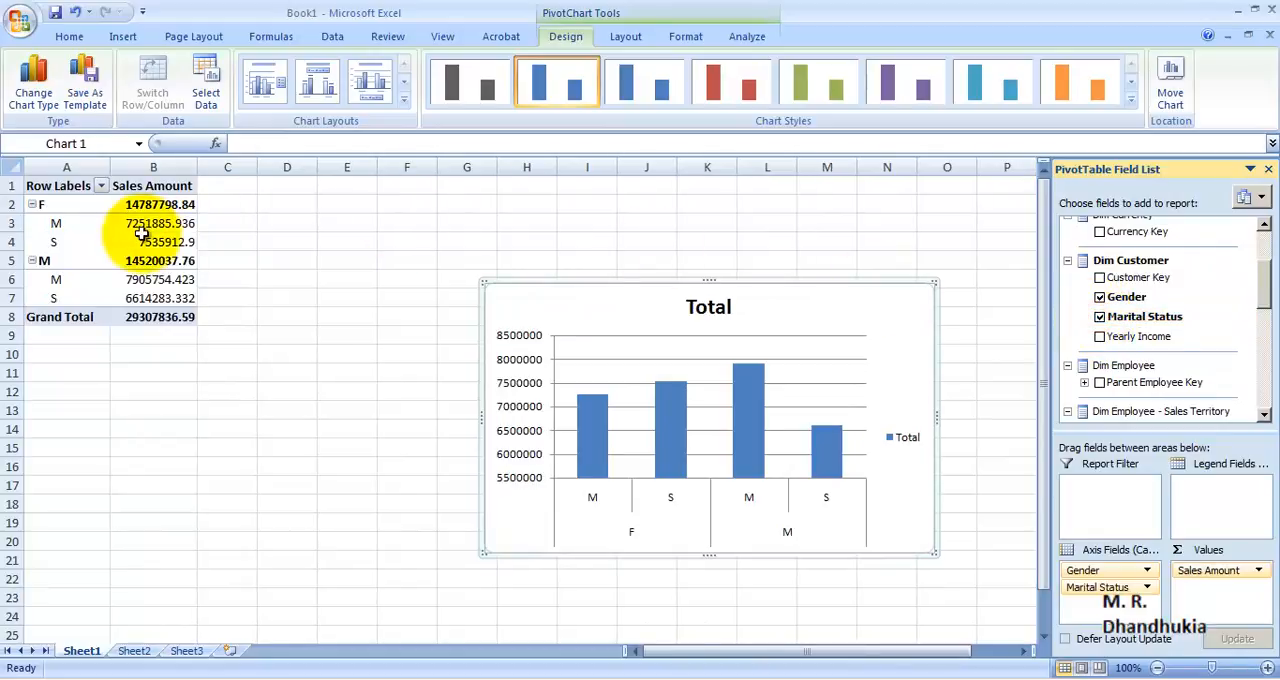
pyautogui.moveTo(62, 188); pyautogui.dragTo(165, 315)
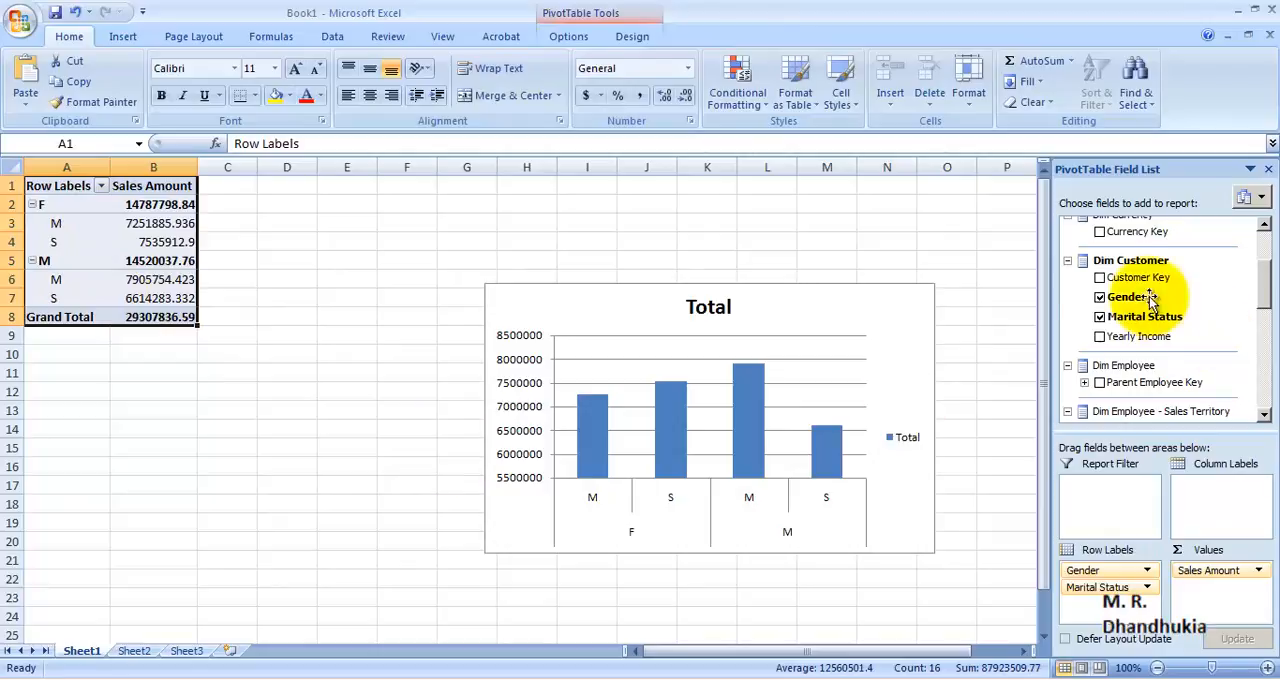
# Step: Replace Gender and Marital Status in the report with Customer Key
pyautogui.click(1100, 297)
pyautogui.click(1100, 316)
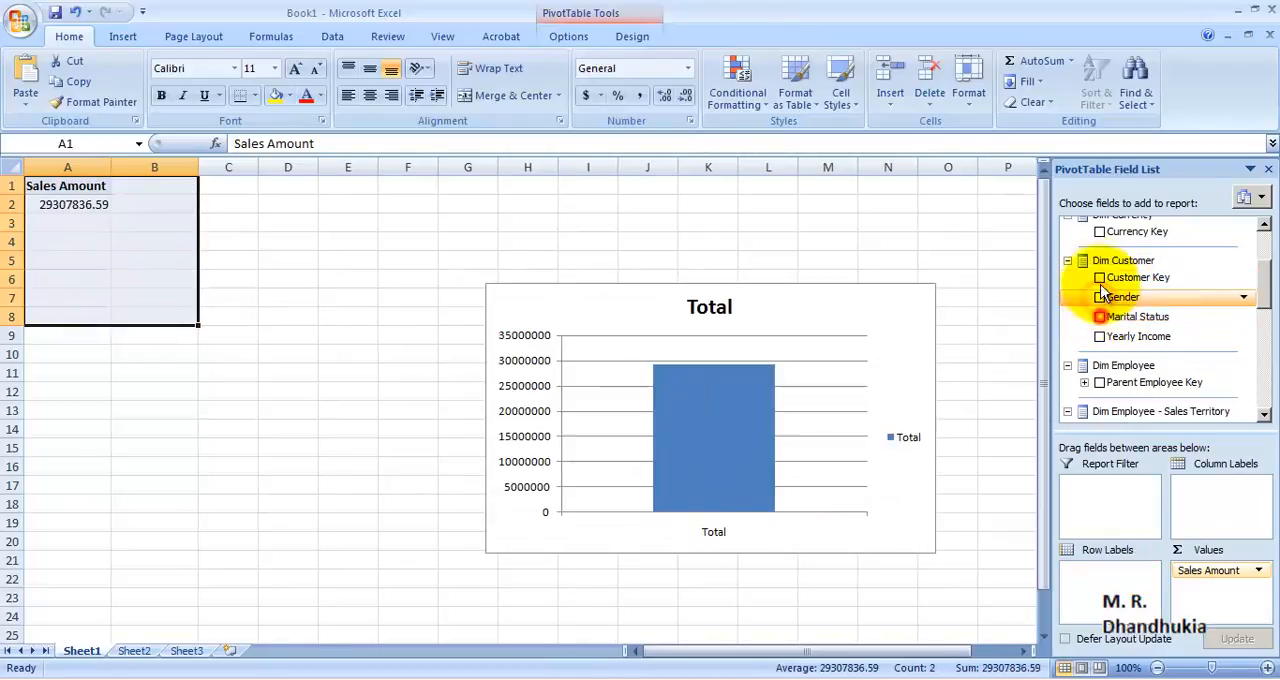
pyautogui.click(1100, 277)
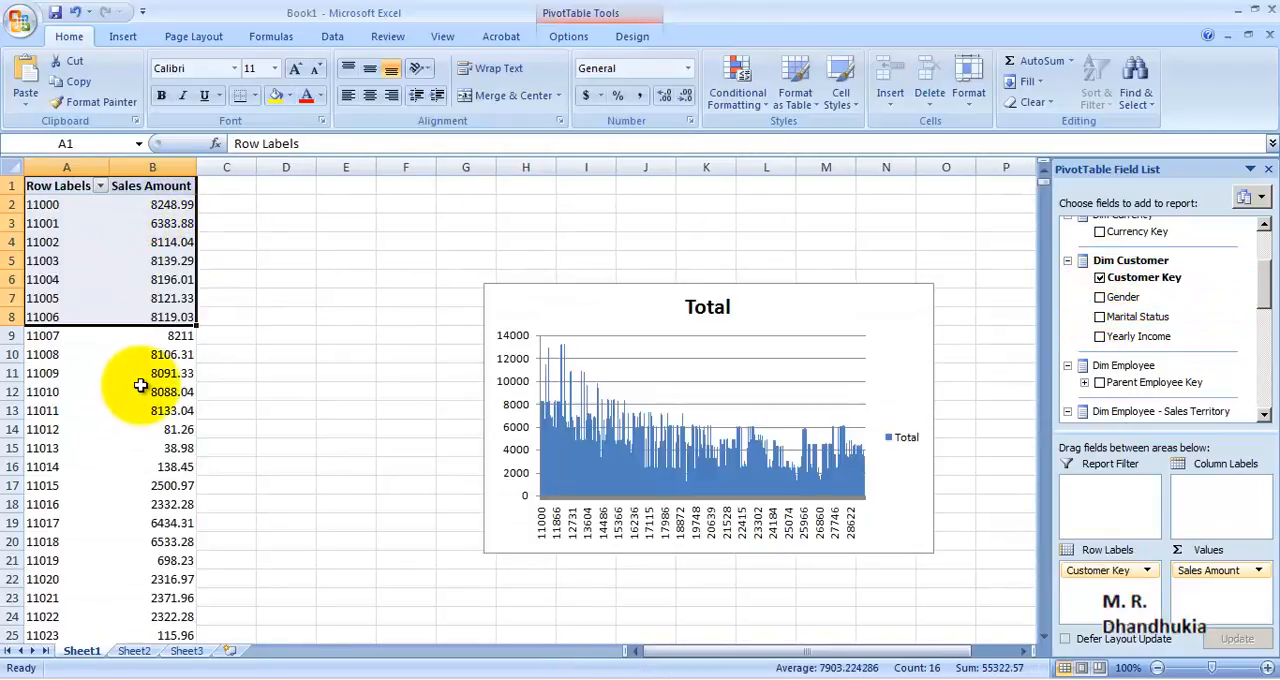
# Step: Review the sales amounts per customer key and remove Customer Key from the report
pyautogui.click(136, 381)
pyautogui.scroll(-15, 108, 305)
pyautogui.scroll(15, 115, 309)
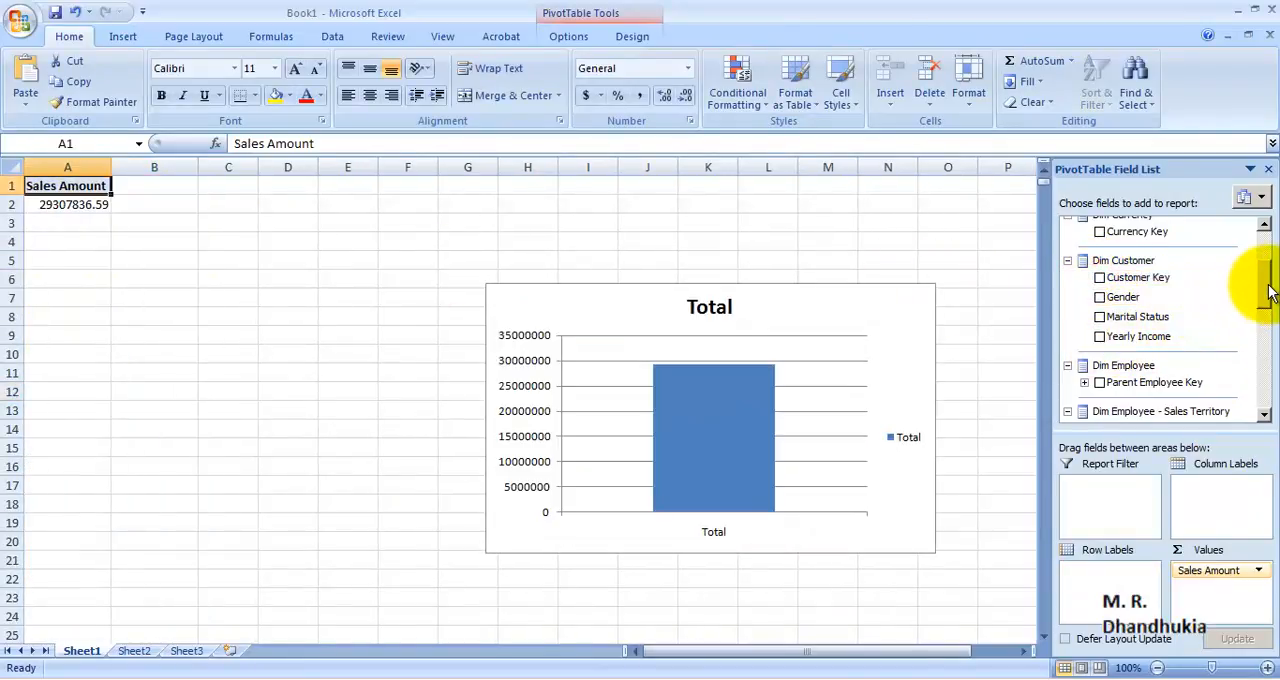
pyautogui.moveTo(1268, 290); pyautogui.dragTo(1266, 253)
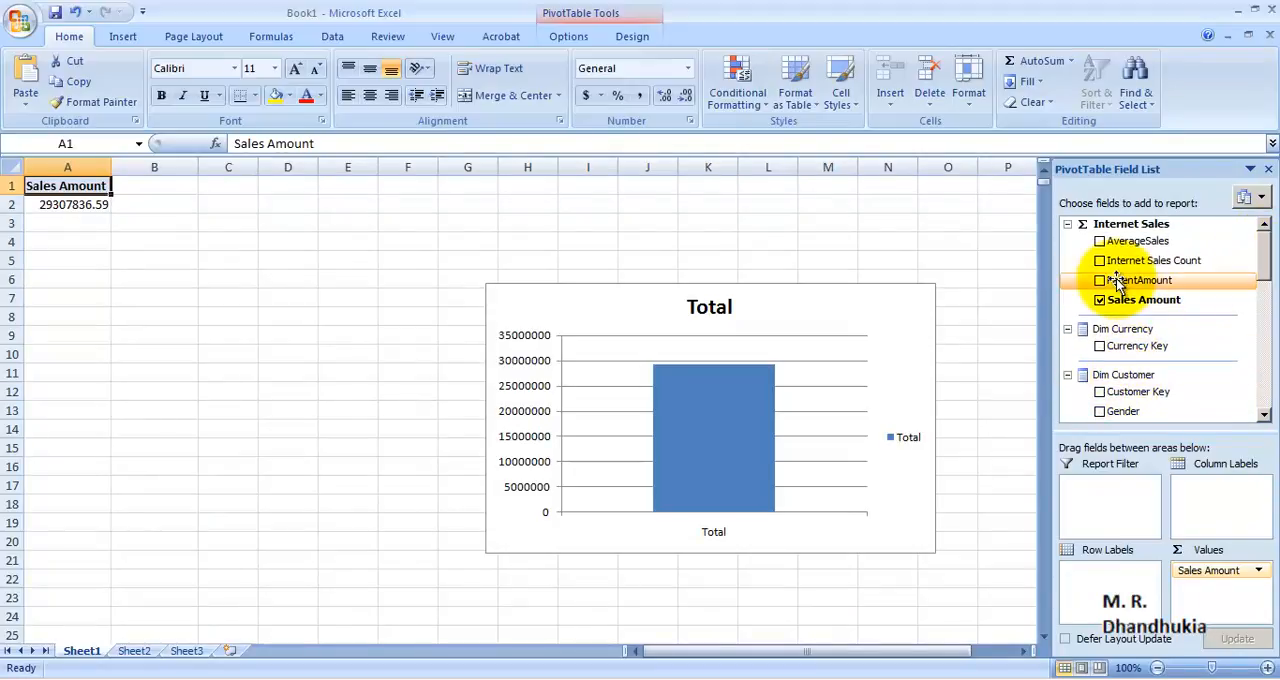
# Step: Cancel saving Book1, close the workbook without saving it, and exit Excel
pyautogui.click(51, 12)
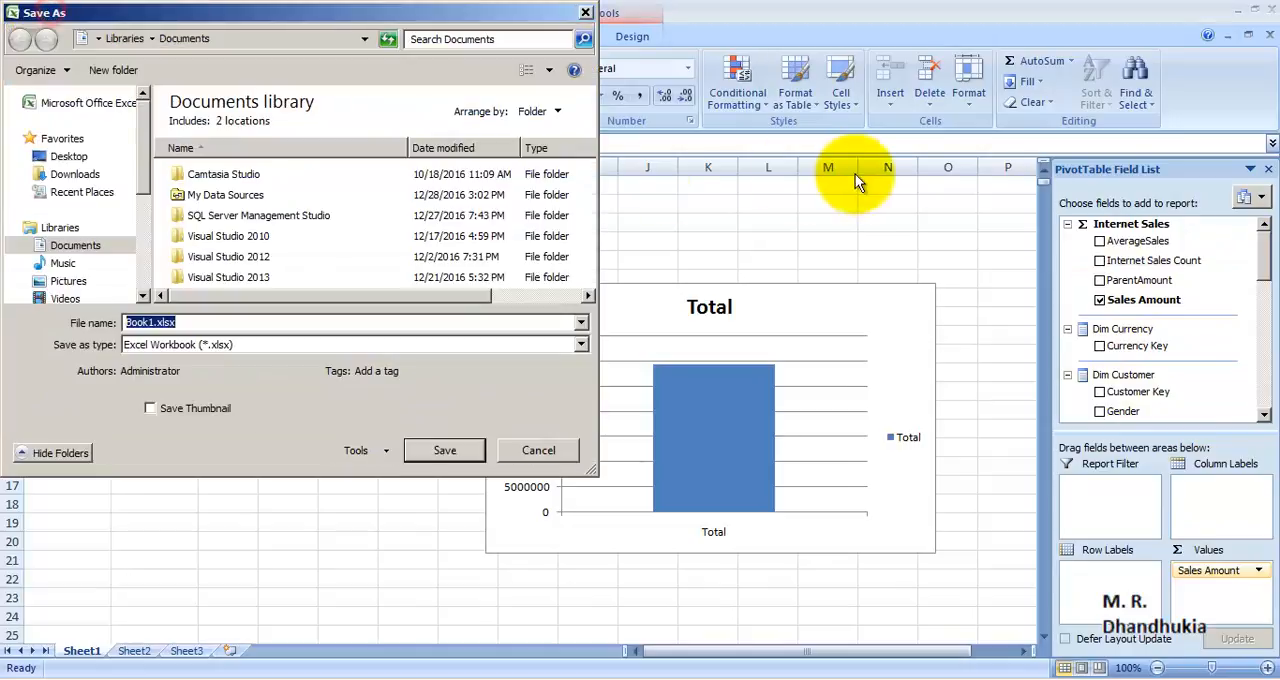
pyautogui.click(585, 12)
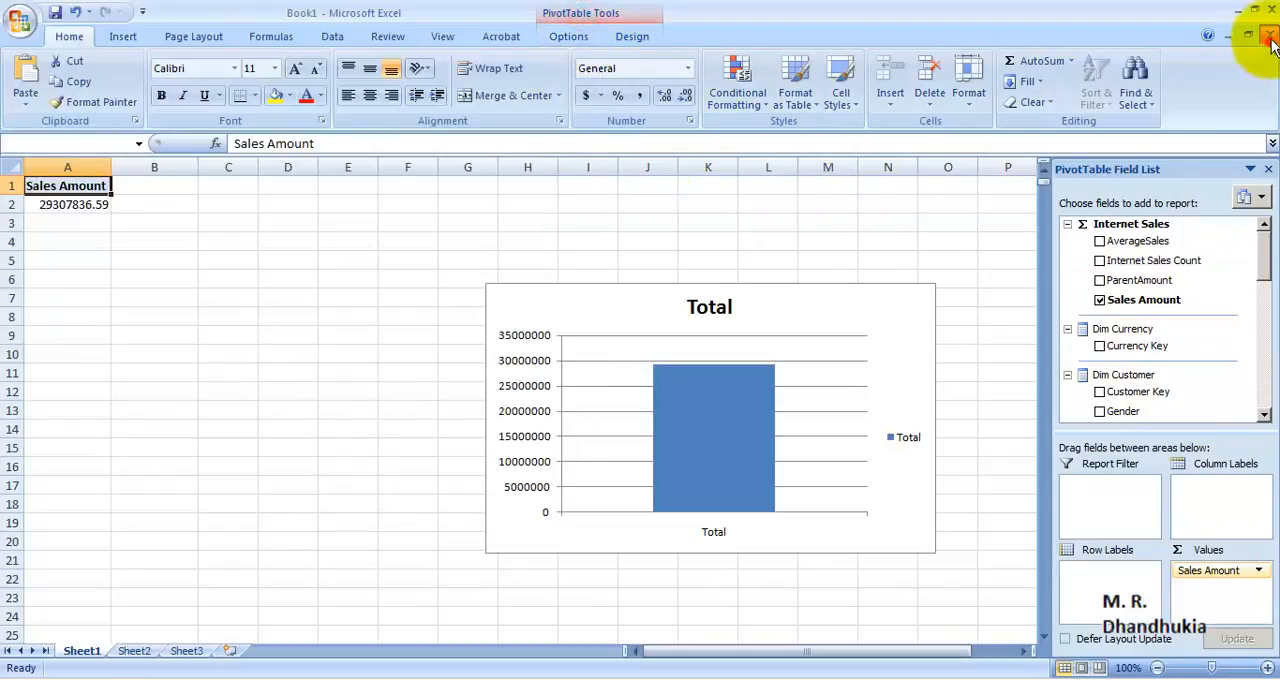
pyautogui.click(1270, 38)
pyautogui.click(650, 387)
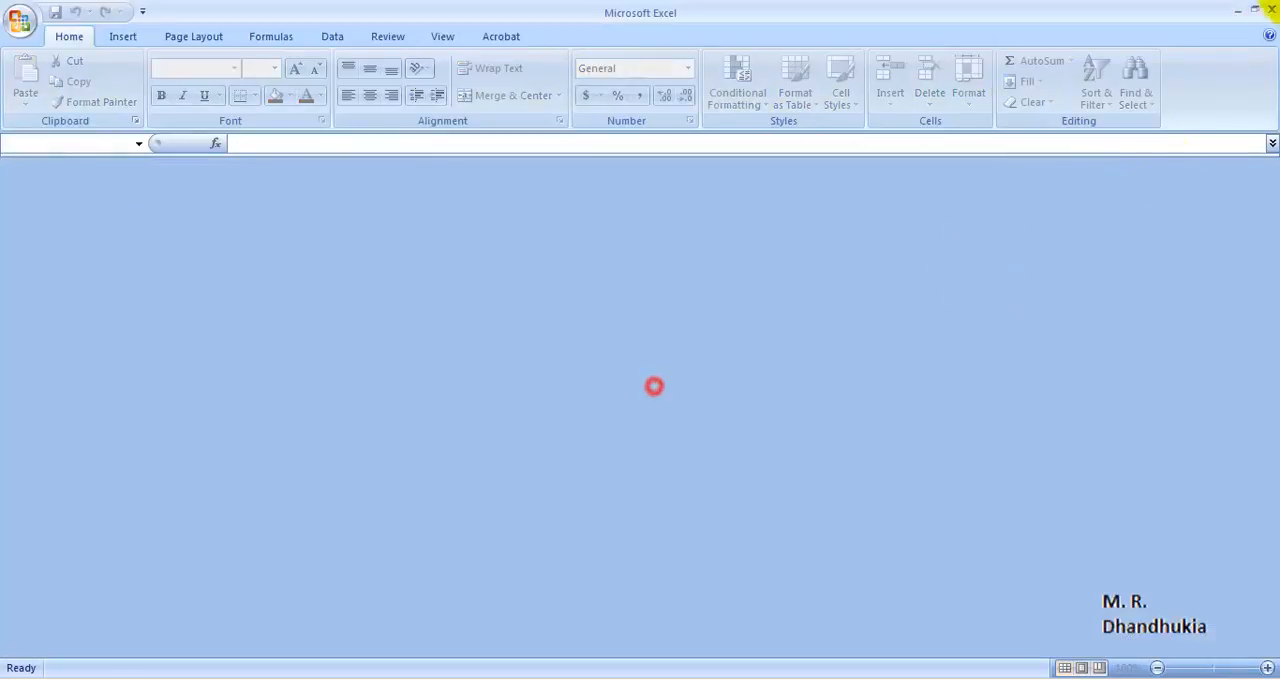
pyautogui.click(1270, 12)
# Step: Launch Microsoft Office Excel 2007 and start a new Analysis Services data connection using the copied server name
pyautogui.click(22, 670)
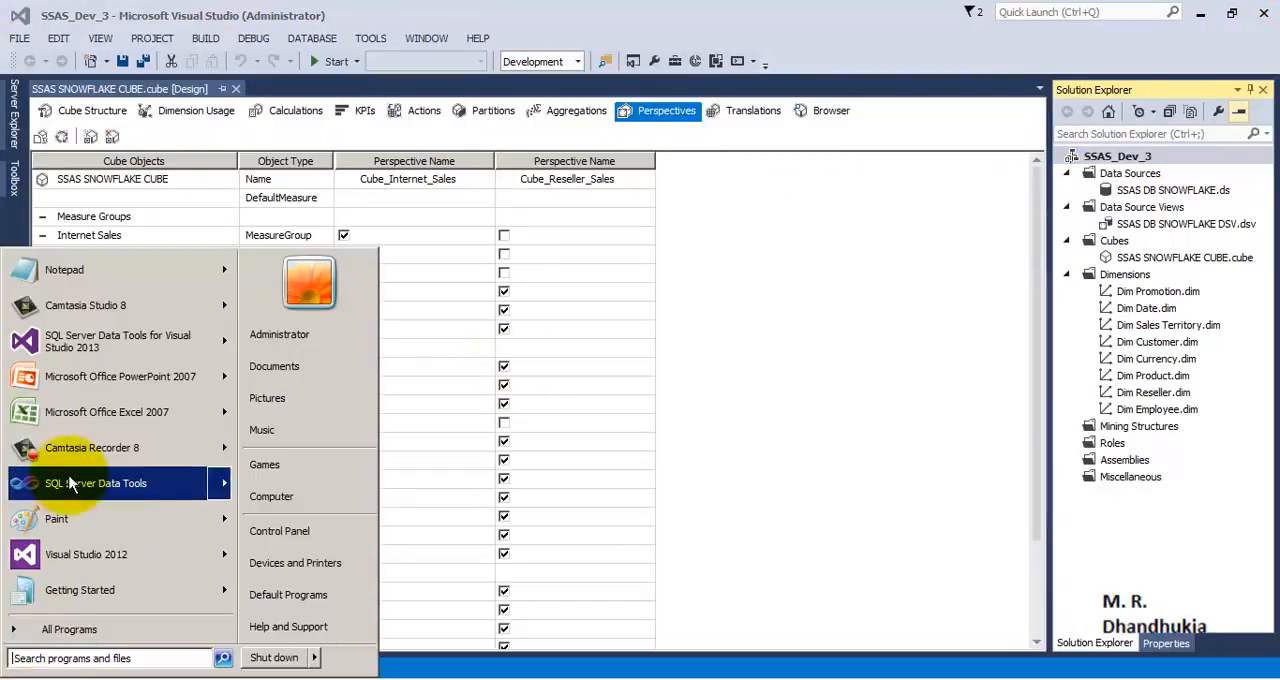
pyautogui.click(82, 415)
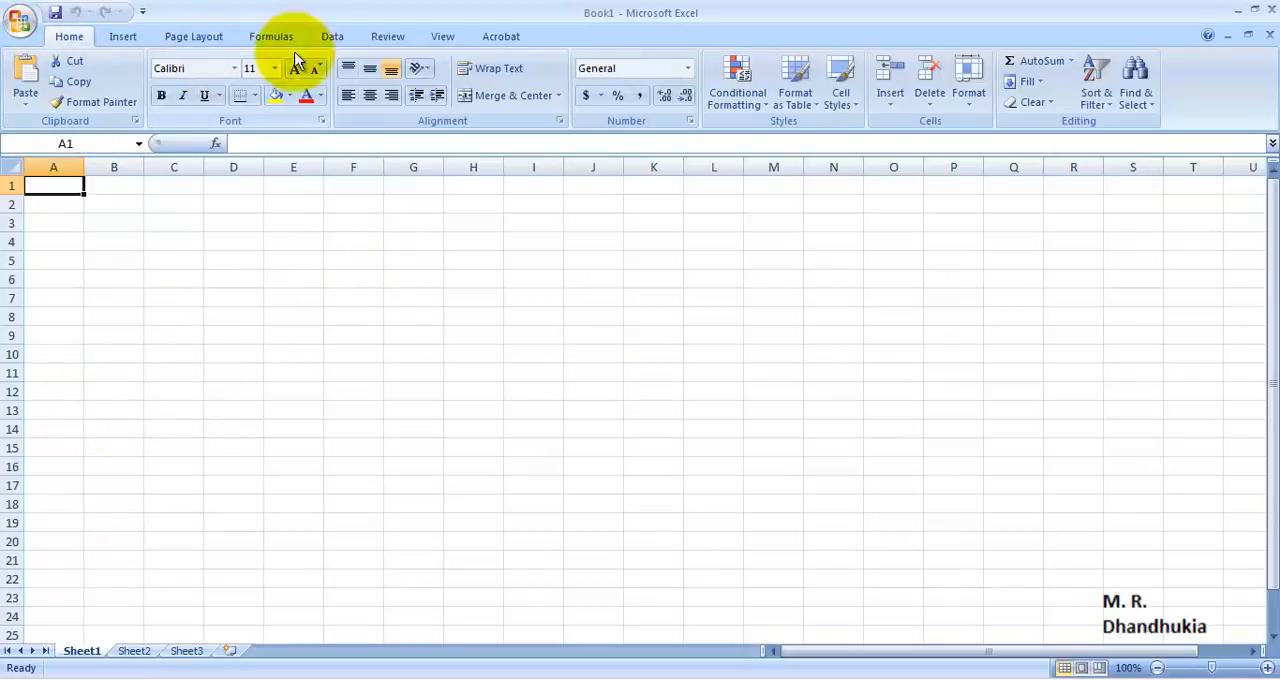
pyautogui.click(332, 36)
pyautogui.click(150, 88)
pyautogui.click(192, 174)
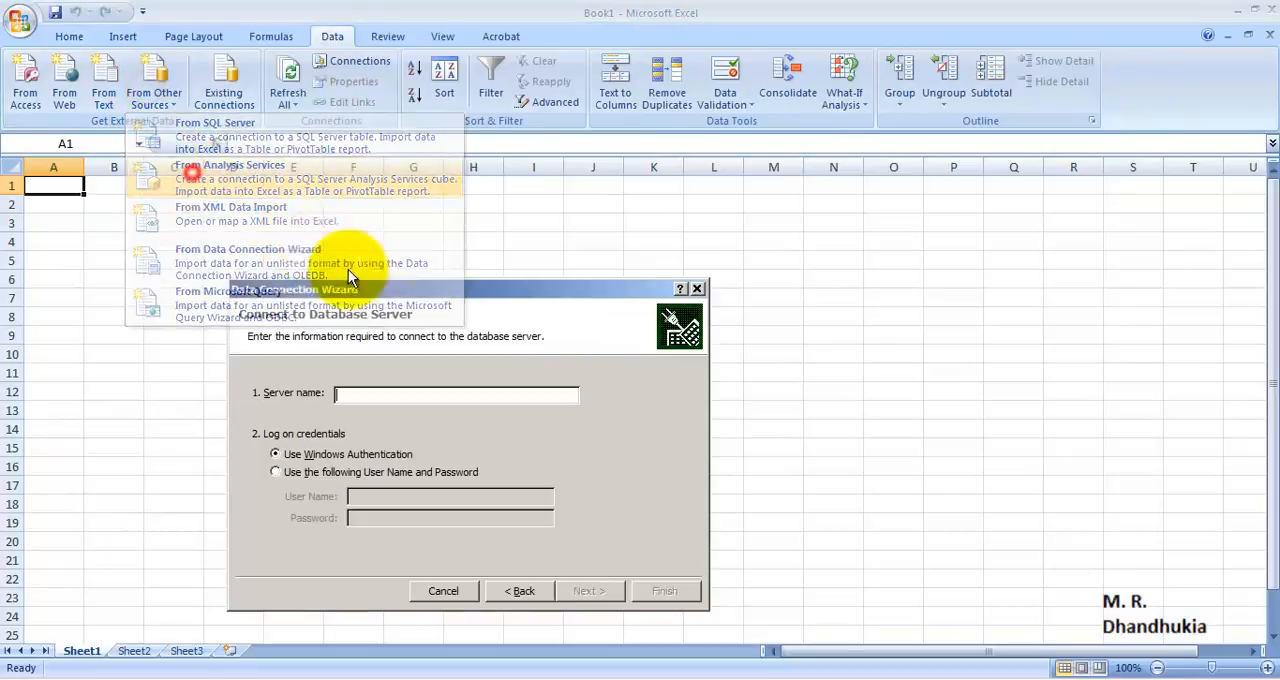
pyautogui.rightClick(514, 393)
pyautogui.click(538, 436)
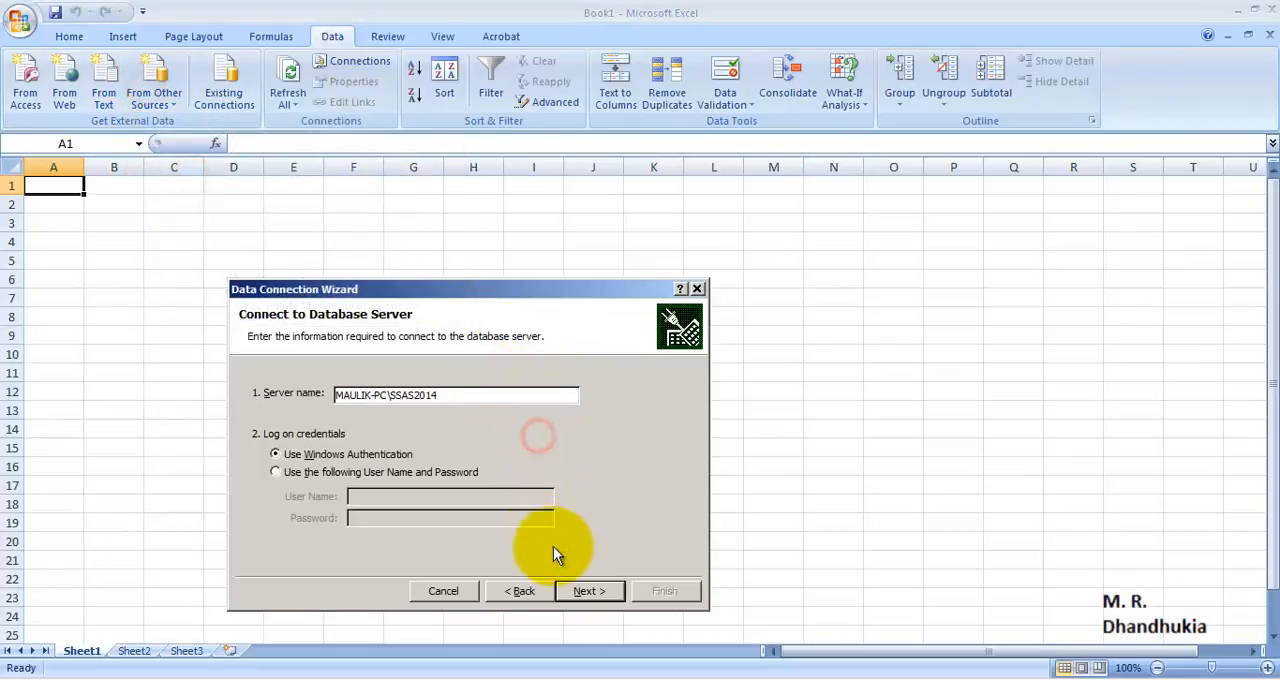
# Step: Connect to the Cube_Reseller_Sales perspective in the SSAS_Dev_DB_3 database and insert a PivotTable report at cell A1 of the existing worksheet
pyautogui.click(585, 591)
pyautogui.click(333, 392)
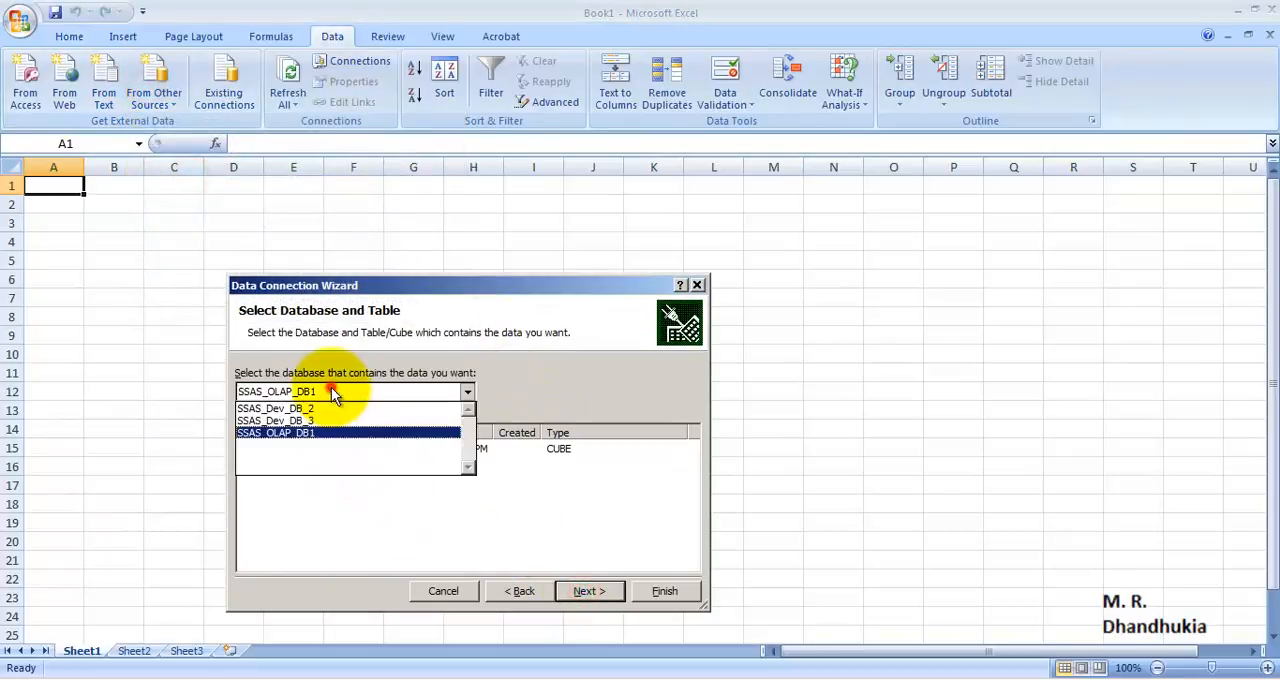
pyautogui.click(300, 421)
pyautogui.click(322, 465)
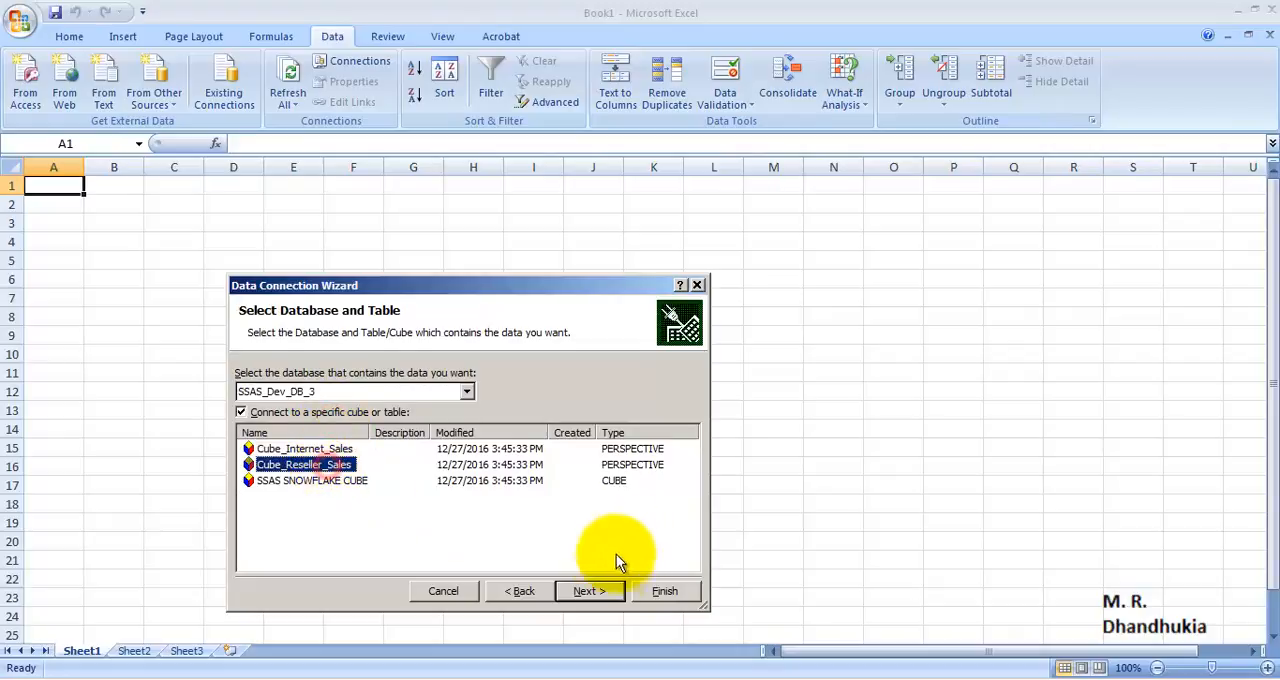
pyautogui.click(594, 593)
pyautogui.click(655, 591)
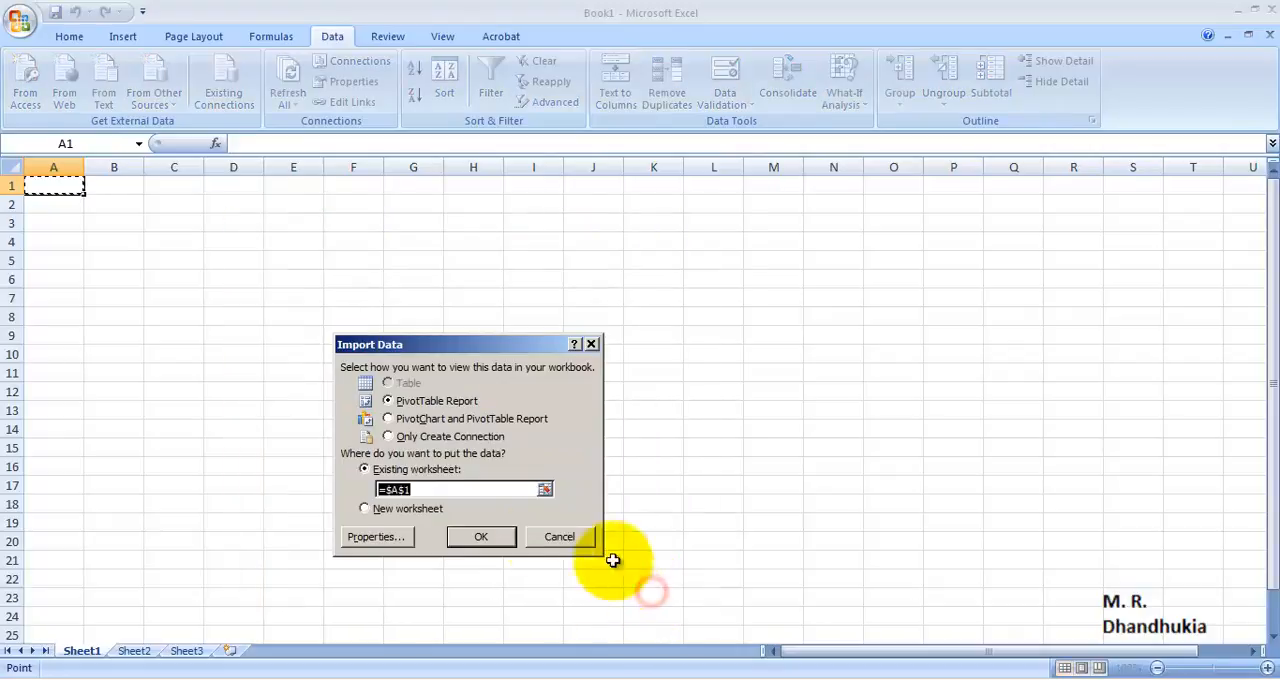
pyautogui.click(484, 538)
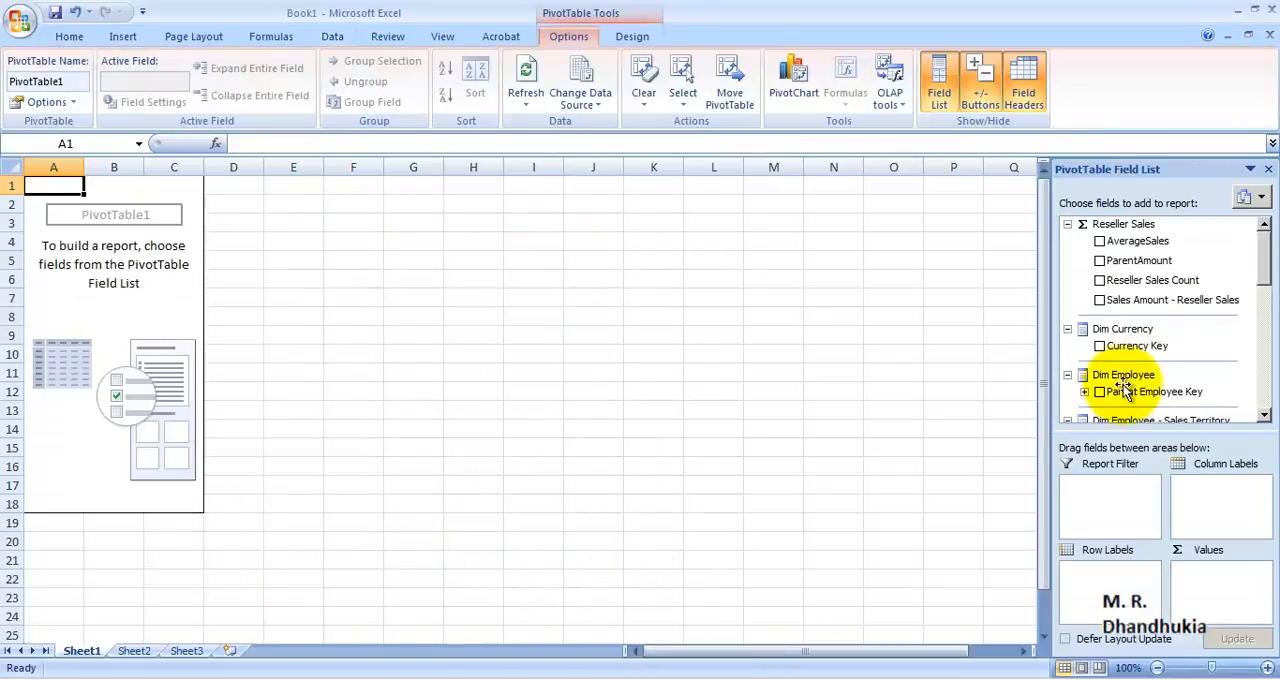
# Step: Add Sales Amount - Reseller Sales to the report, break it down by Reseller Key, and remove Reseller Key again
pyautogui.click(1099, 299)
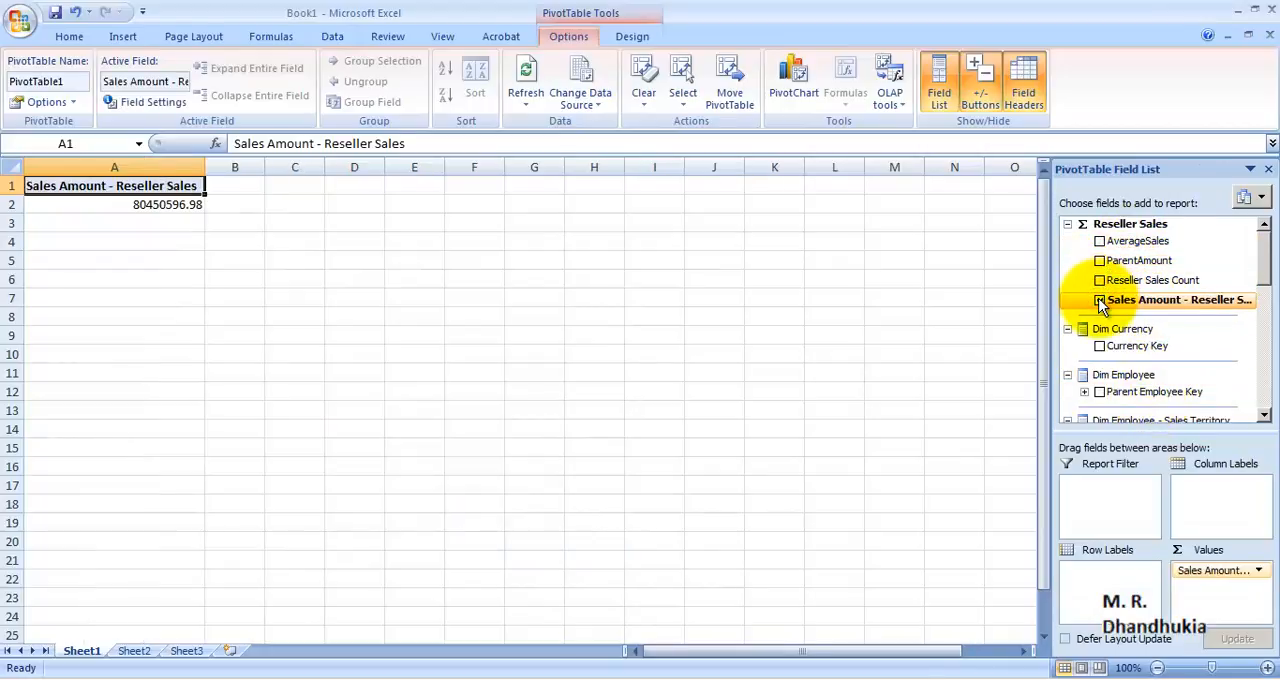
pyautogui.moveTo(1260, 258); pyautogui.dragTo(1260, 350)
pyautogui.click(1100, 292)
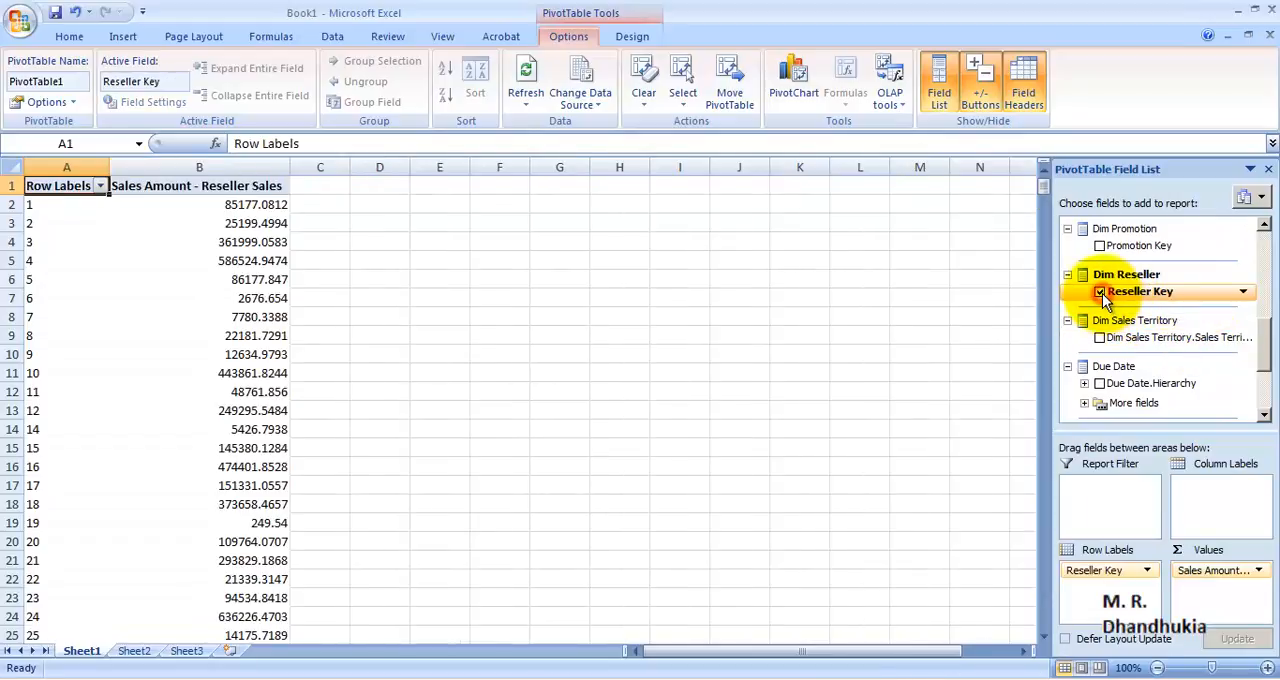
pyautogui.click(1100, 292)
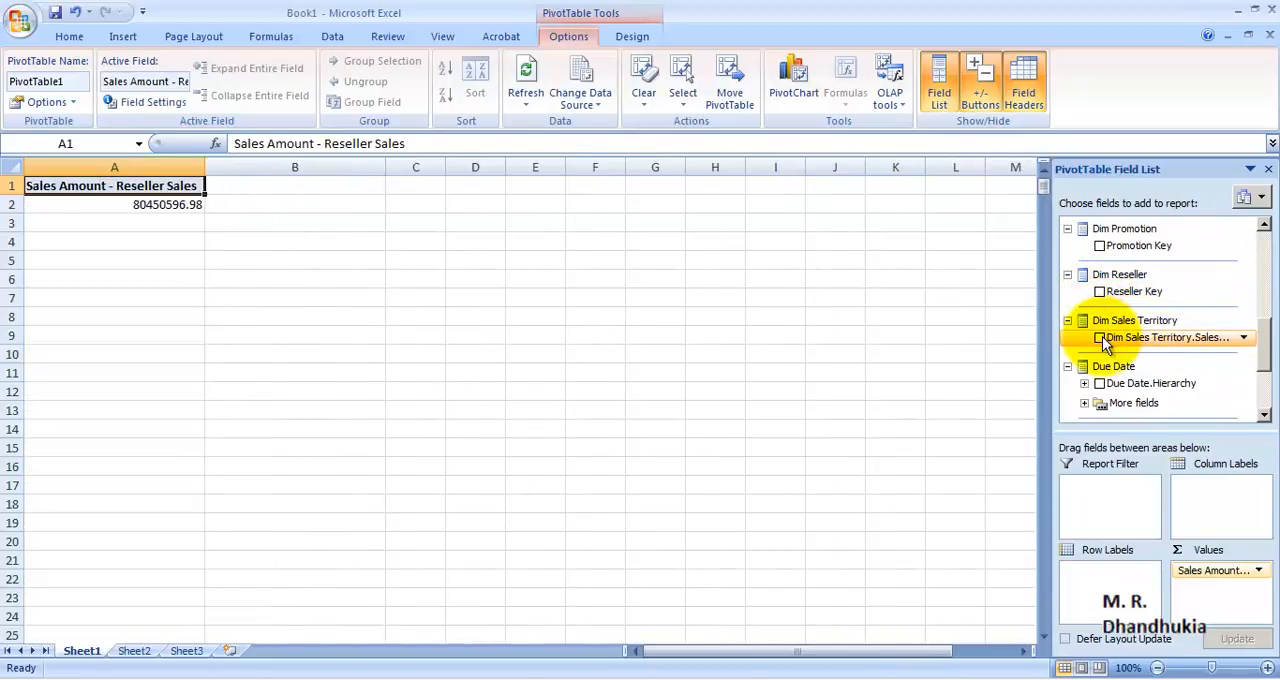
# Step: View the reseller sales amount by Sales Territory Key and by English Product Name in turn, removing each field after viewing
pyautogui.click(1100, 337)
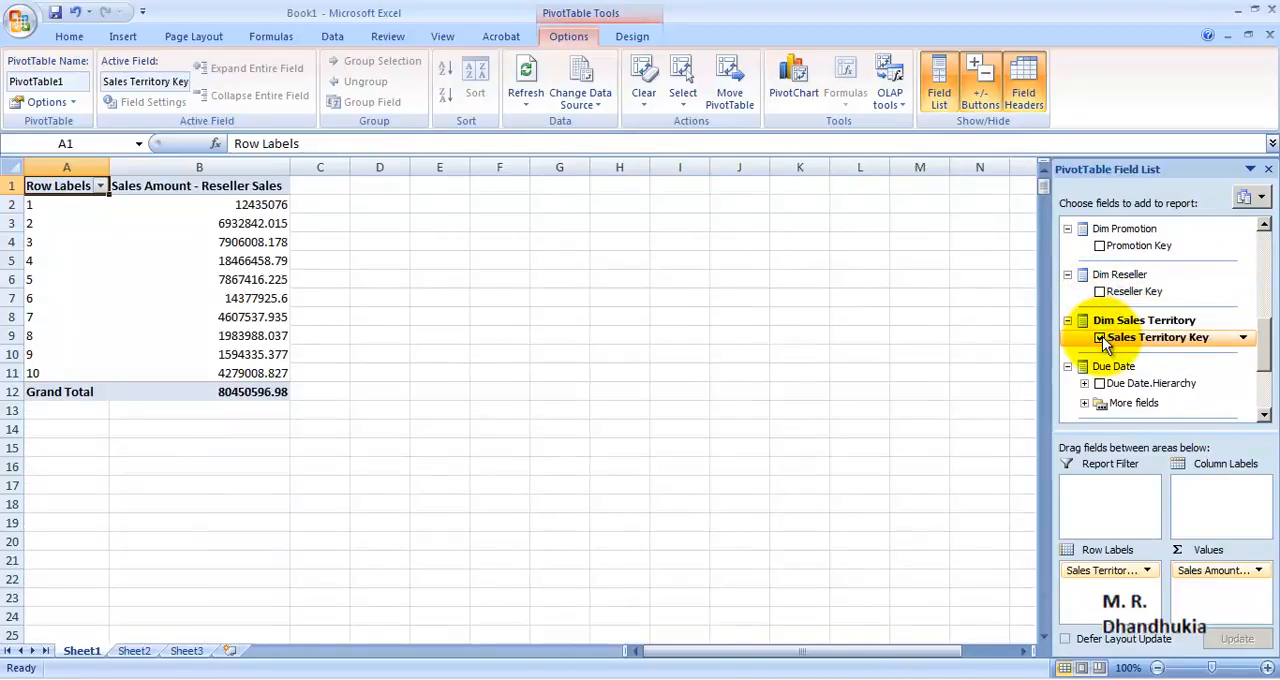
pyautogui.click(1102, 337)
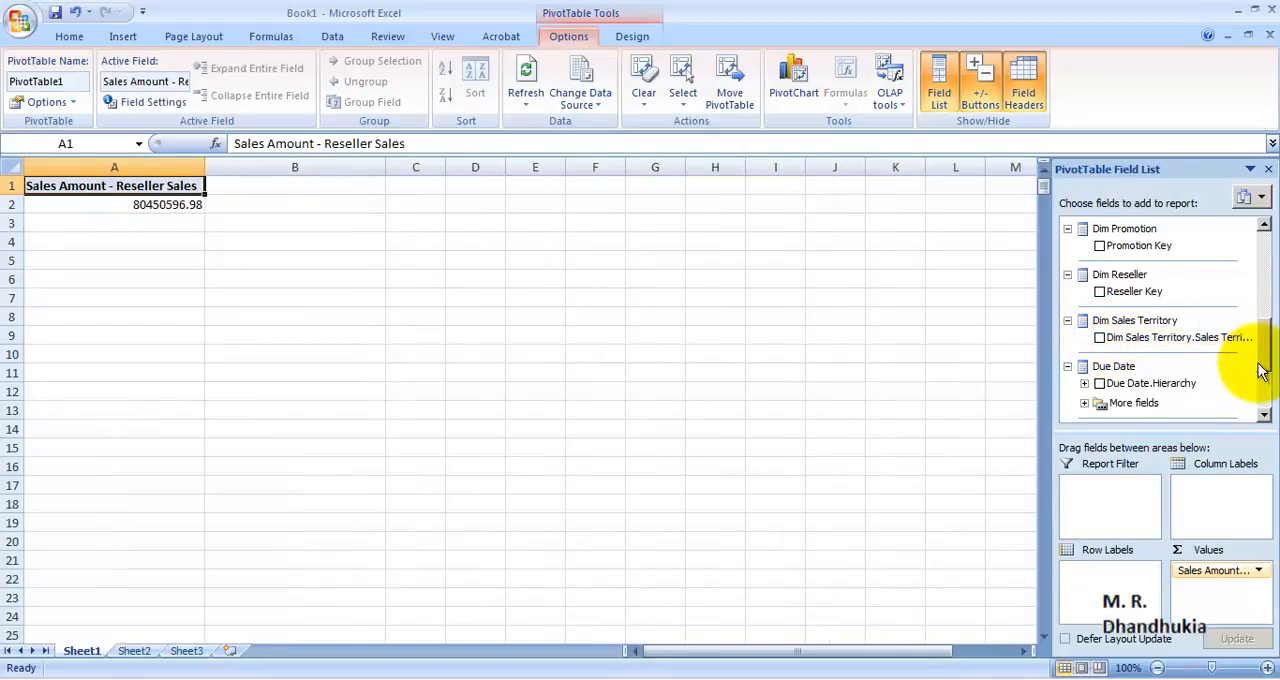
pyautogui.moveTo(1260, 357); pyautogui.dragTo(1259, 300)
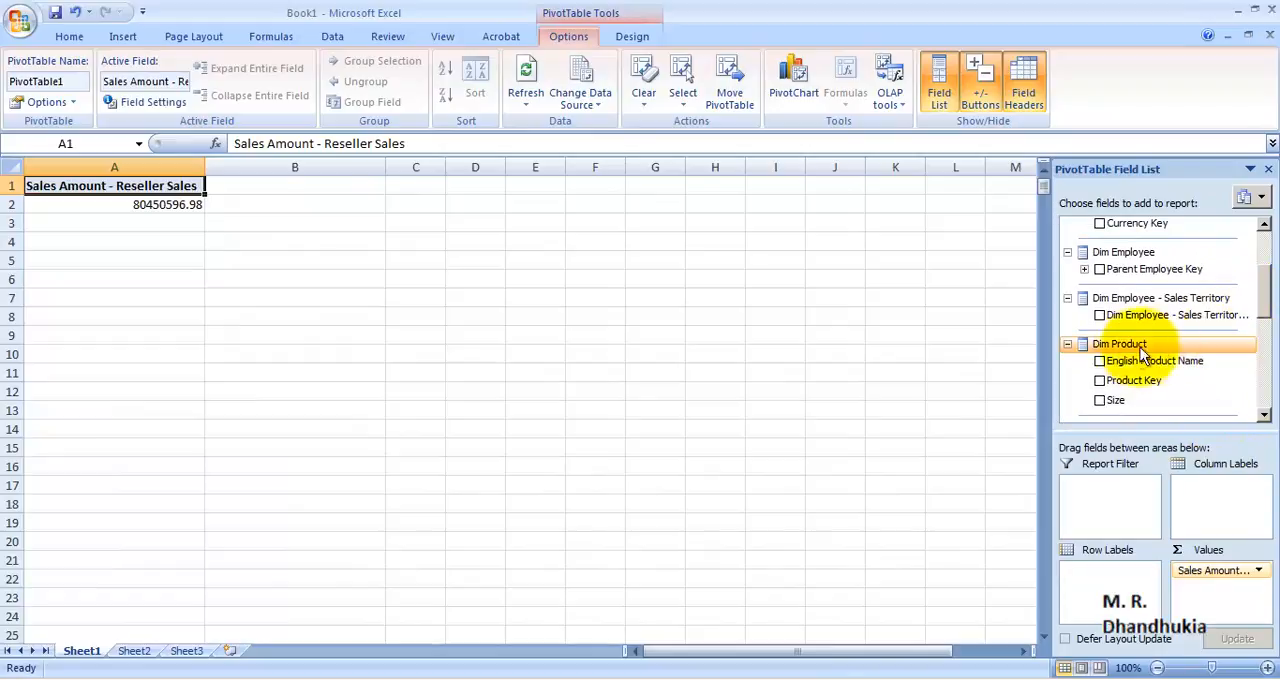
pyautogui.click(1100, 362)
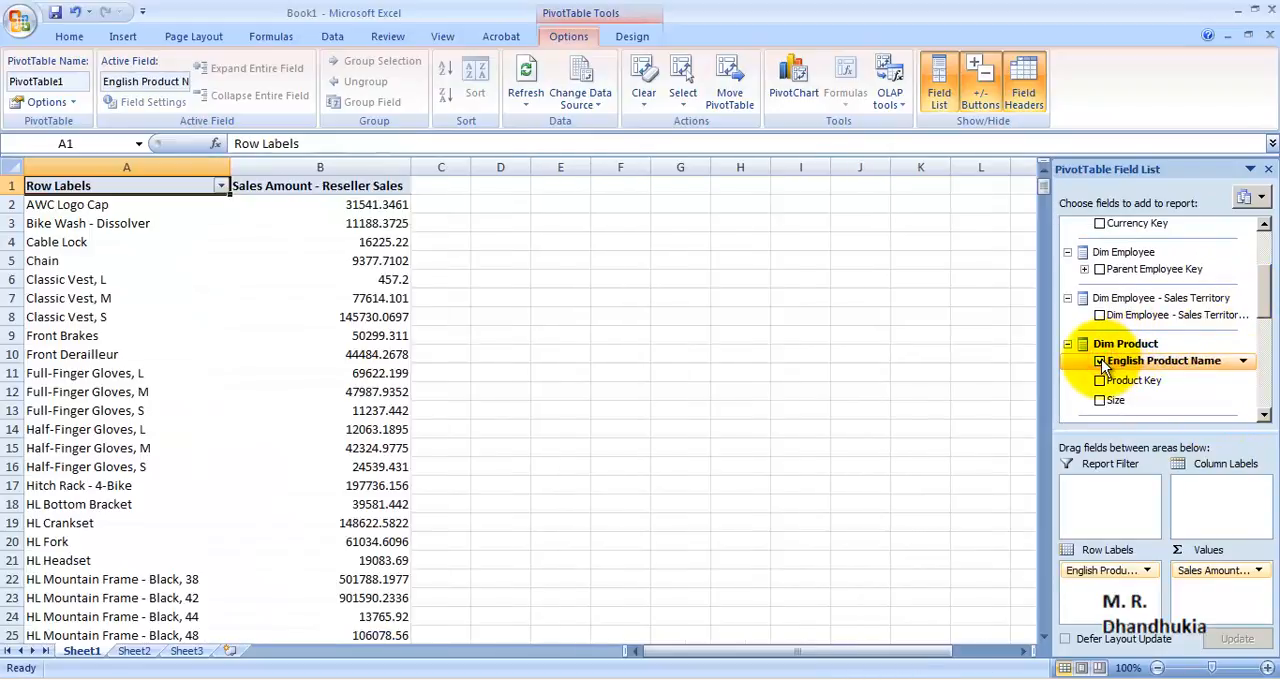
pyautogui.click(1100, 362)
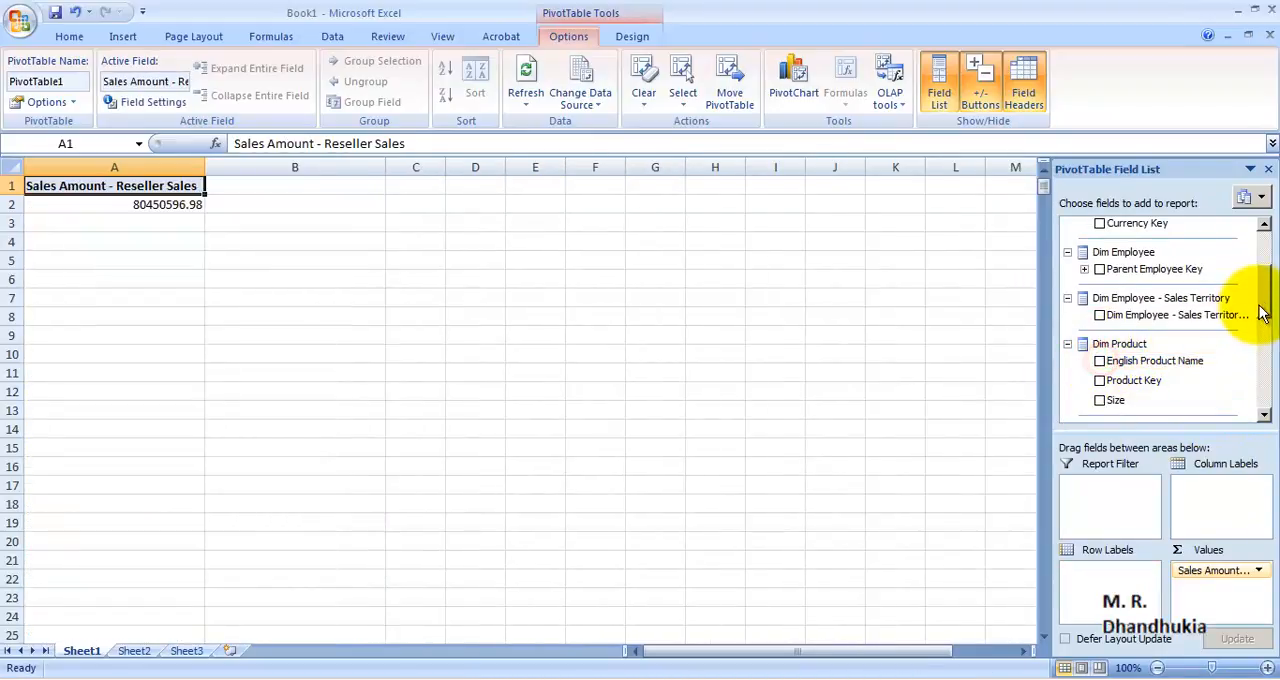
pyautogui.moveTo(1260, 314); pyautogui.dragTo(1260, 229)
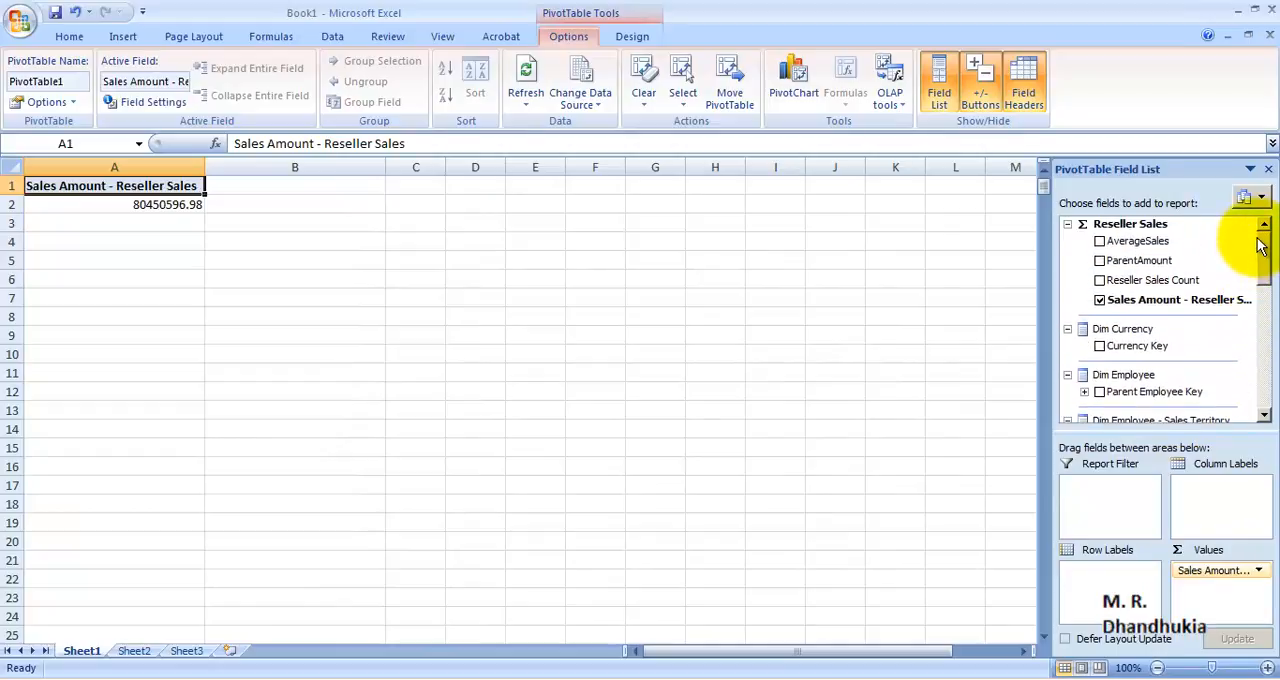